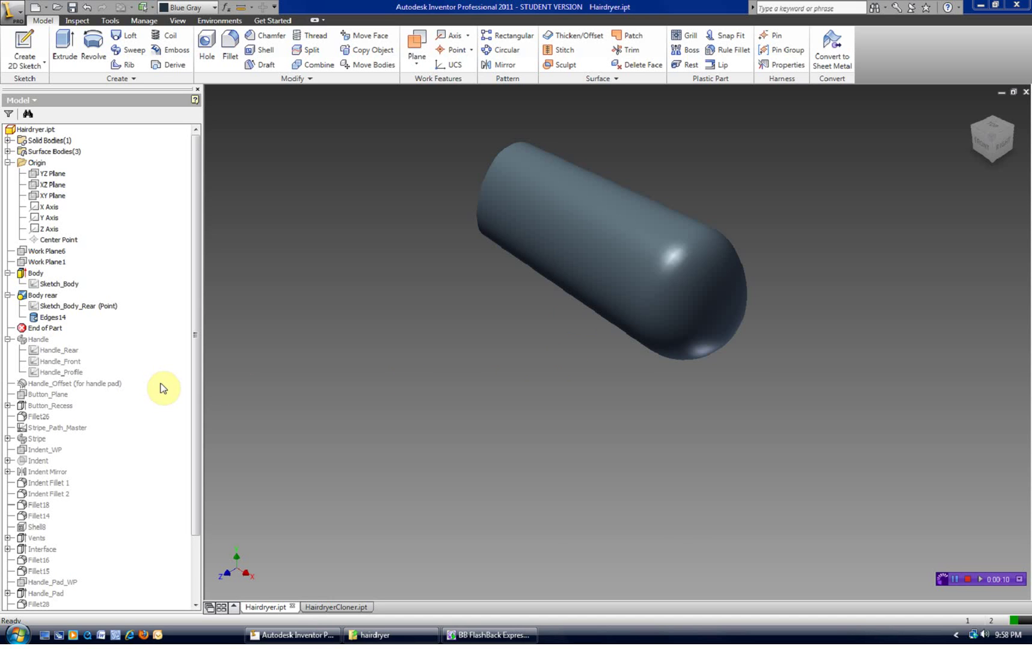
Move the End of Part marker below the Handle feature and examine its rear, front and profile sketches and the XZ plane.
mouse_move(24, 331)
left_mouse_down()
mouse_move(22, 368)
mouse_move(24, 343)
left_mouse_up()
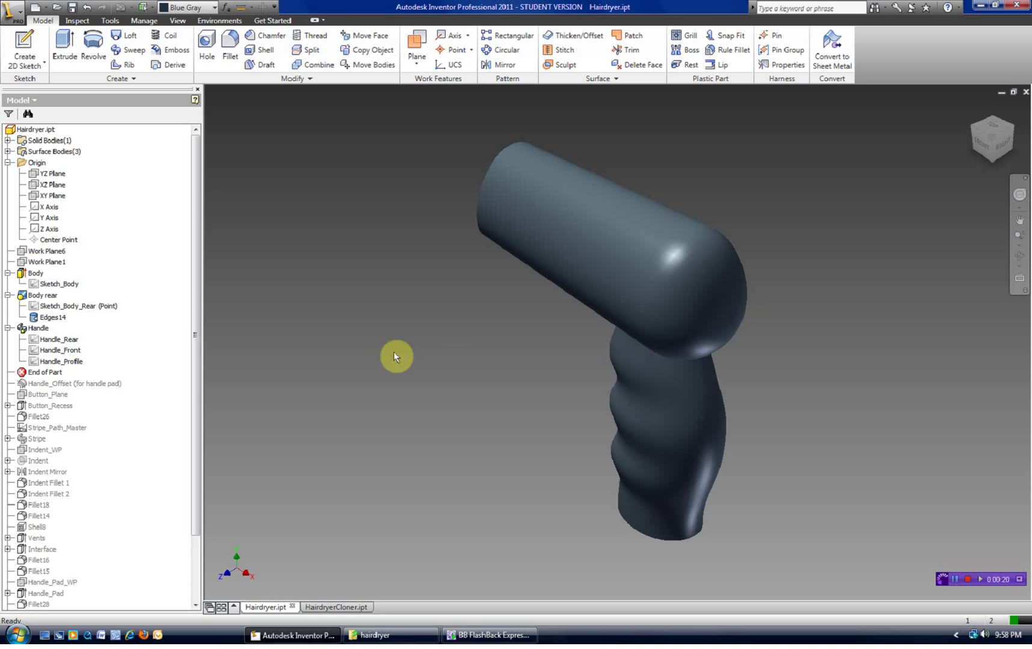
left_click(55, 341)
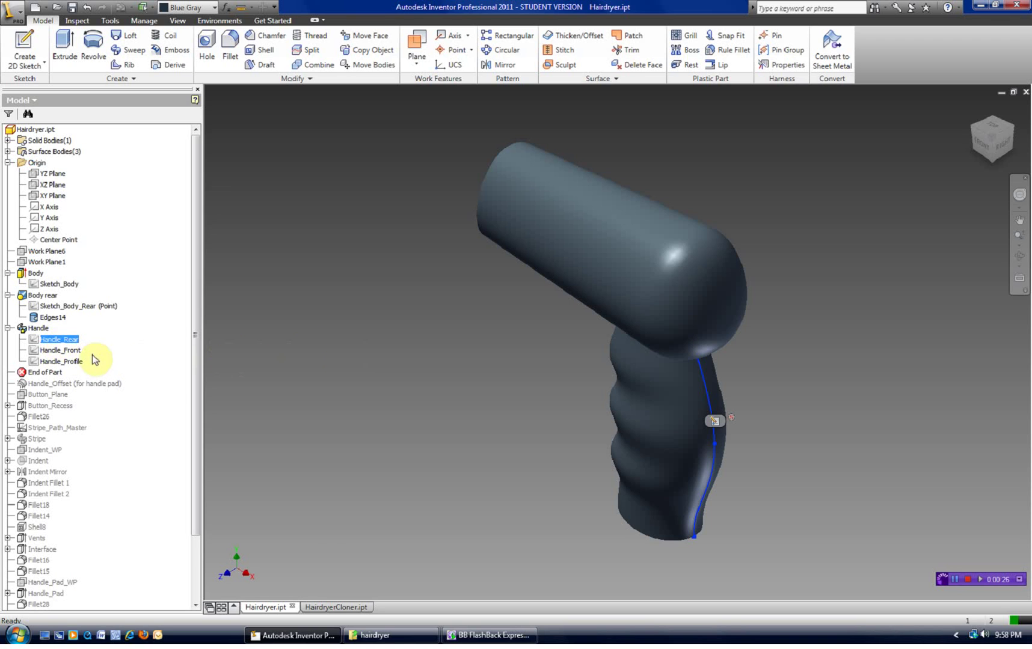
left_click(64, 354)
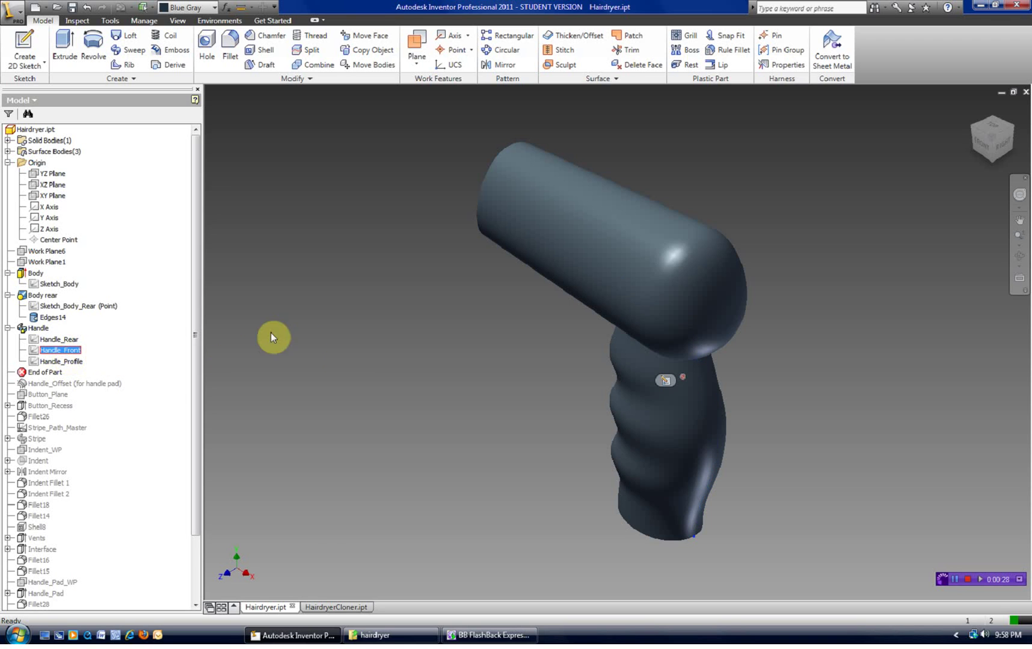
left_click(991, 146)
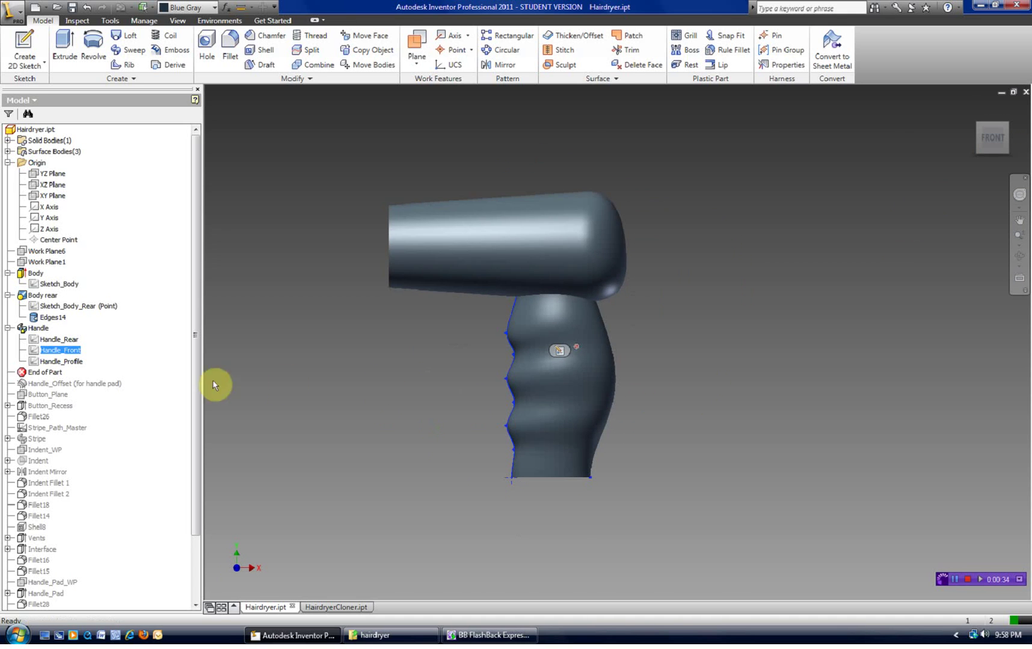
left_click(63, 362)
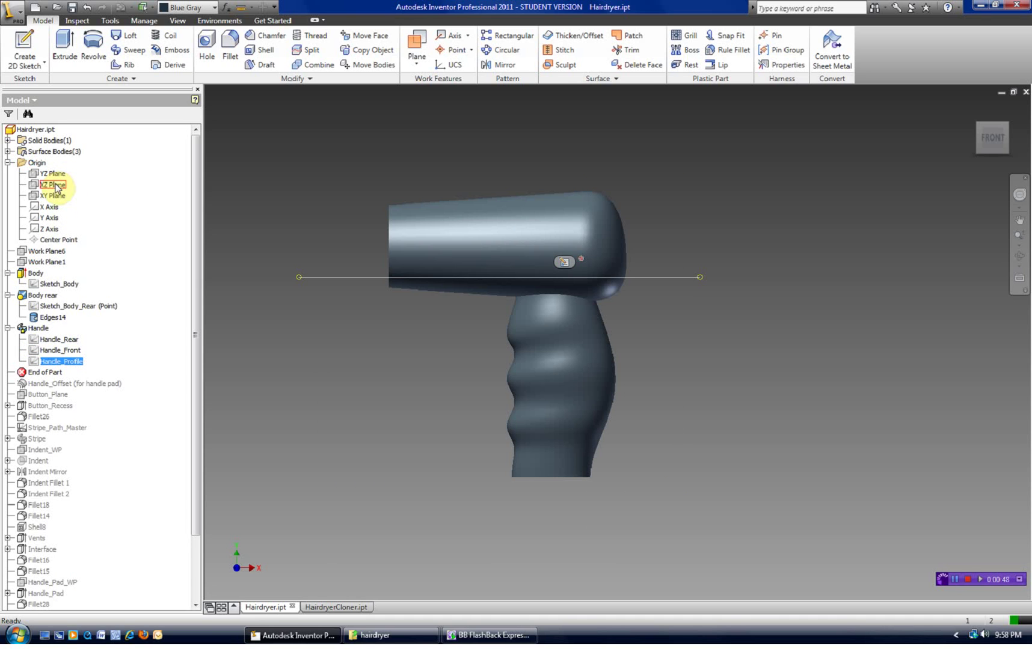
left_click(55, 186)
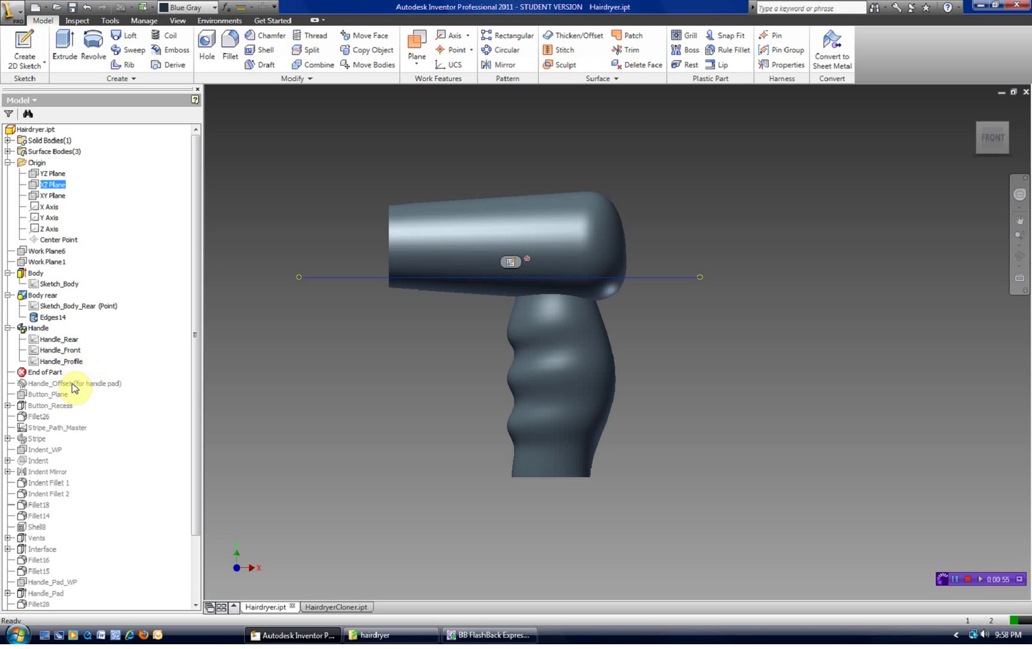
Open the Handle_Profile sketch and examine its closed spline from above with the body sliced at the sketch plane.
double_click(52, 363)
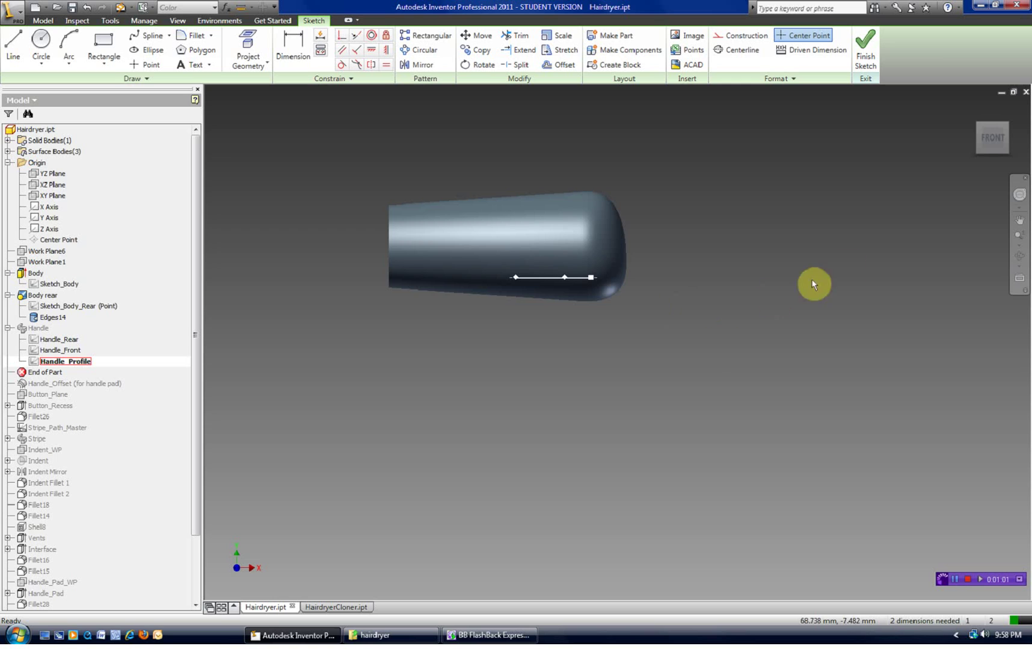
left_click(973, 109)
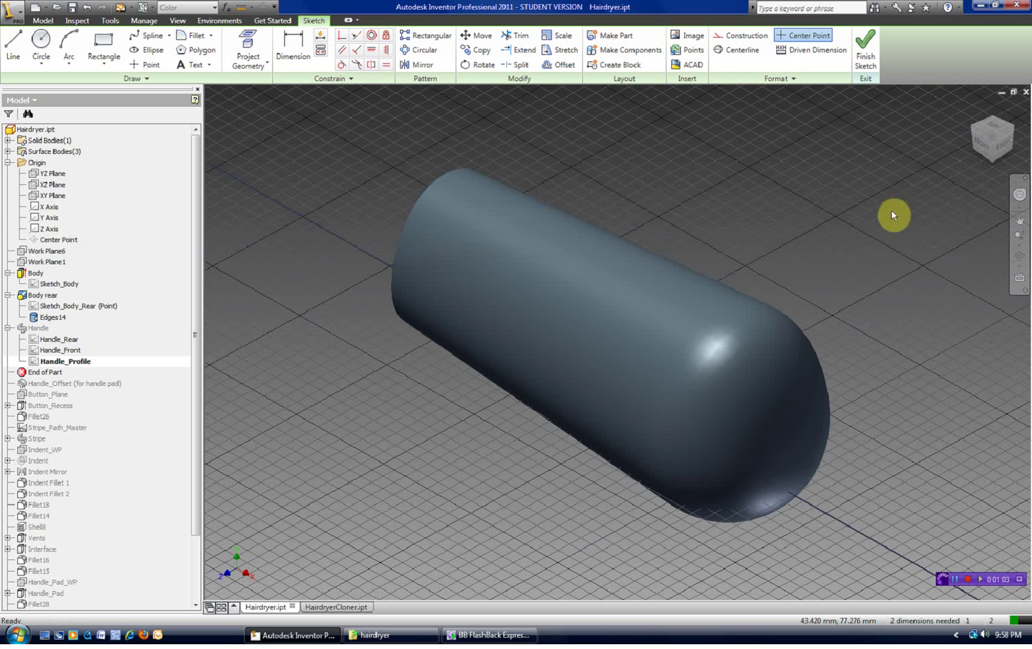
key("F7")
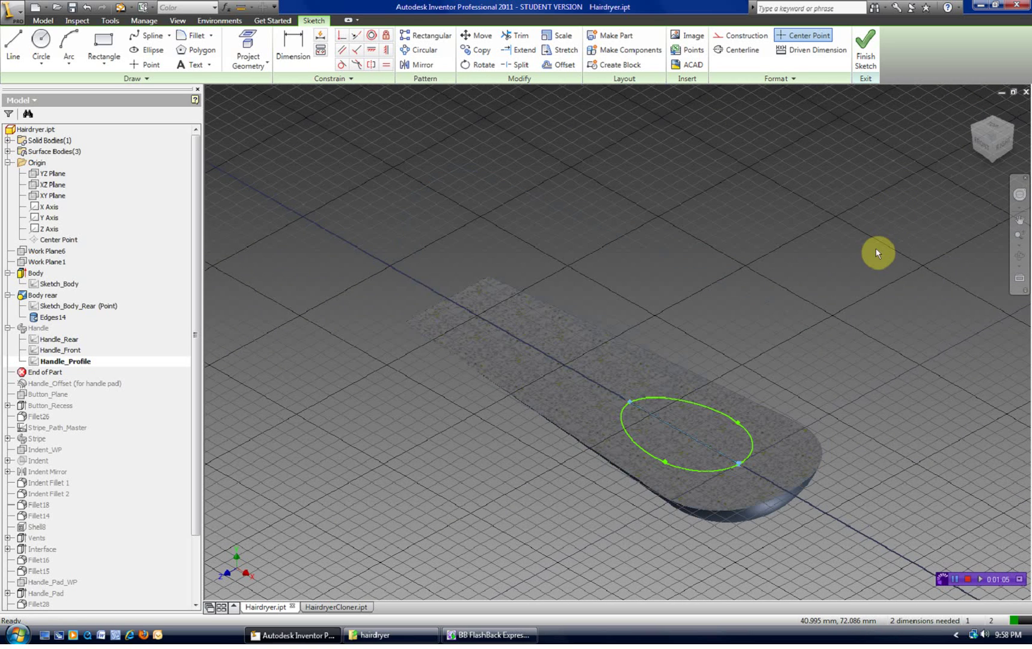
left_click(994, 127)
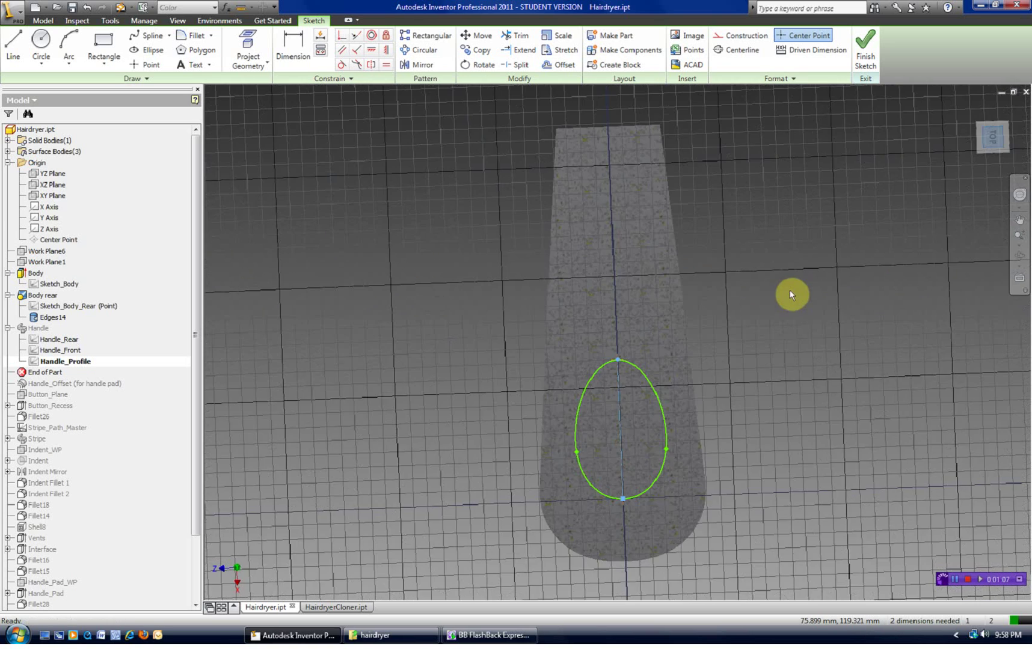
left_click(1014, 109)
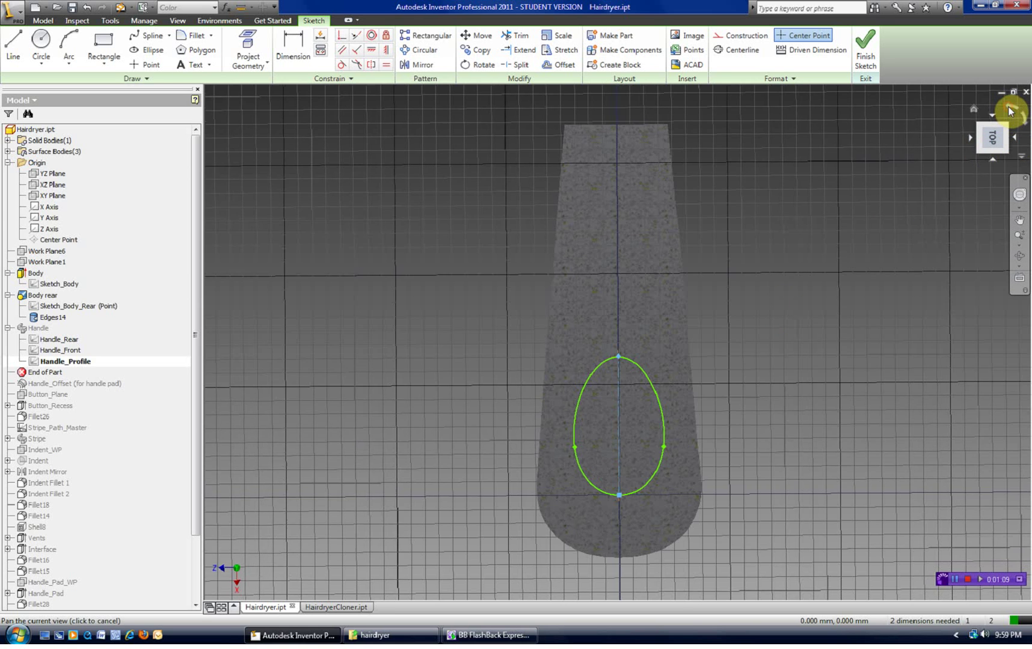
scroll(699, 404, "up", 3)
key("F2")
mouse_move(692, 438)
left_mouse_down()
mouse_move(587, 438)
mouse_move(603, 428)
left_mouse_up()
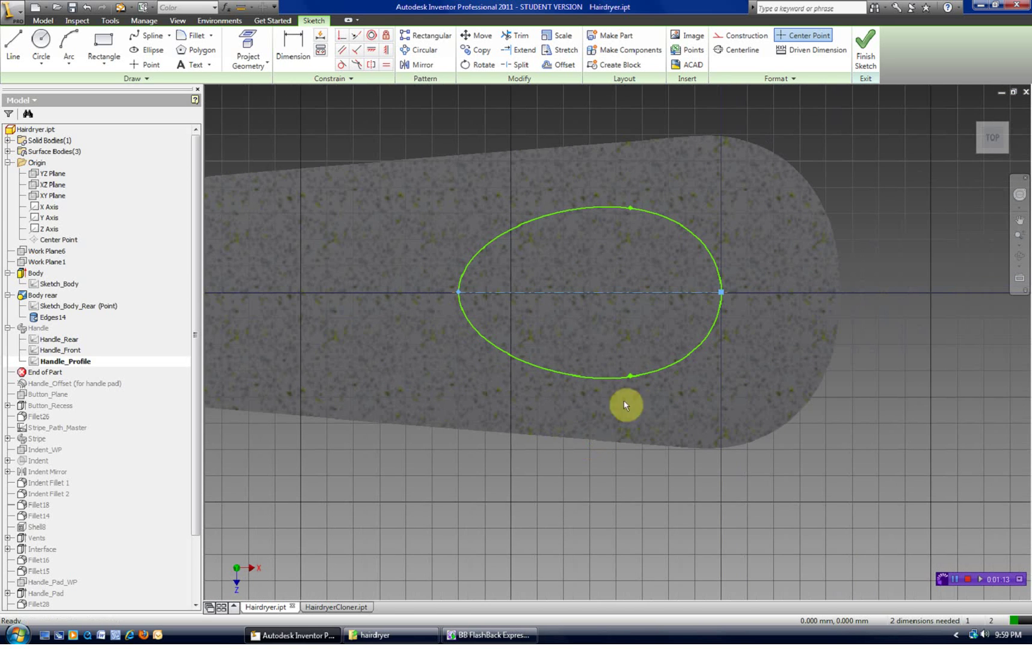
key("Escape")
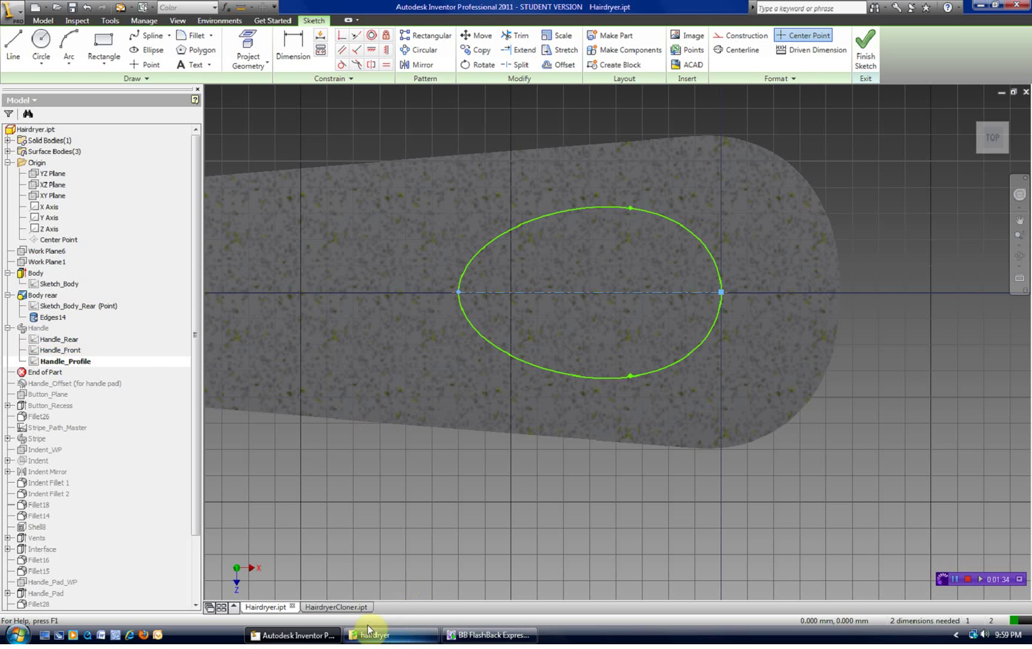
Switch to HairdryerCloner.ipt and check where the XZ plane runs through the hairdryer body.
left_click(336, 607)
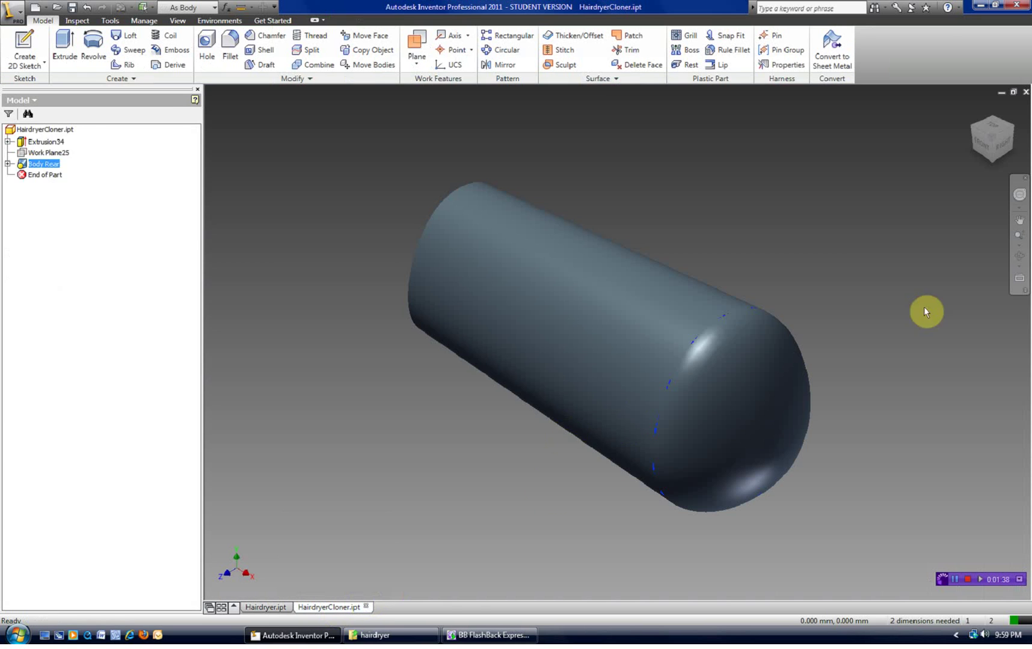
middle_click_drag(888, 270, 859, 214)
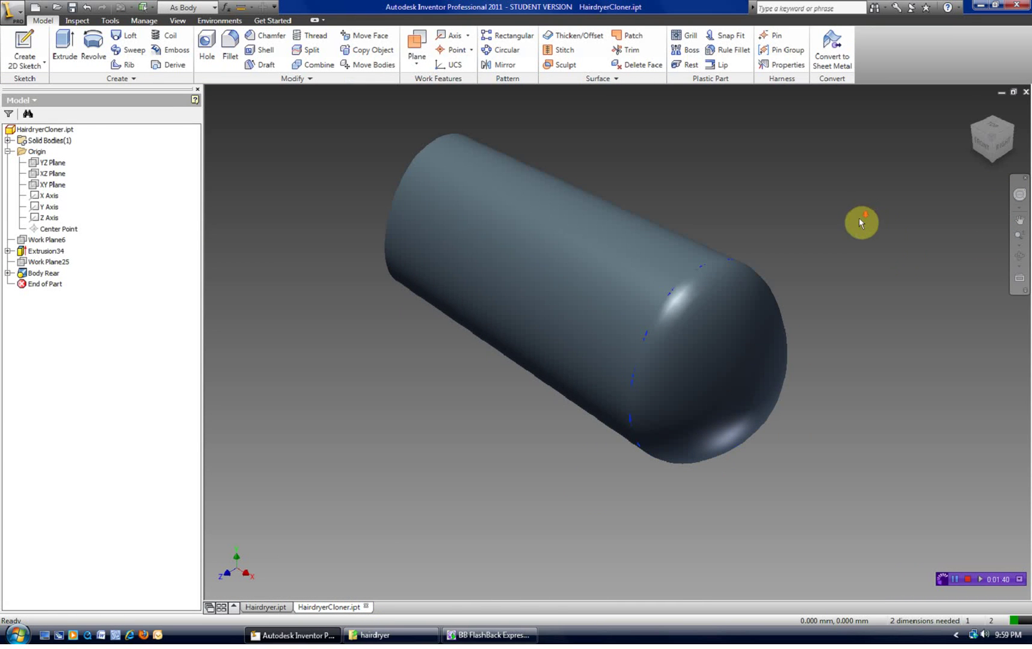
scroll(860, 222, "up", 3)
scroll(857, 220, "down", 3)
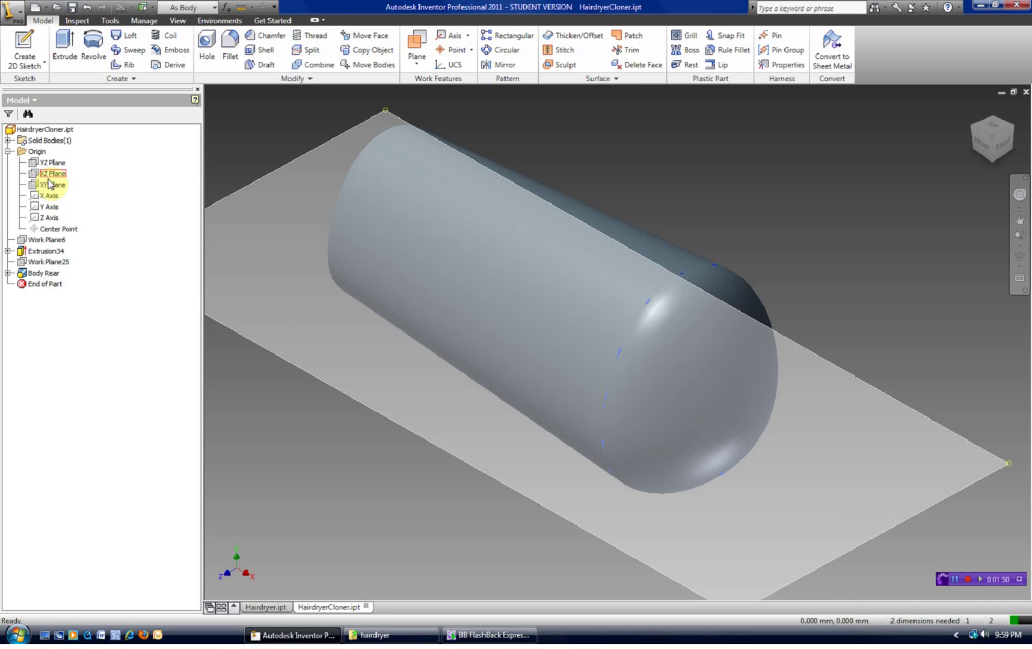
left_click(49, 179)
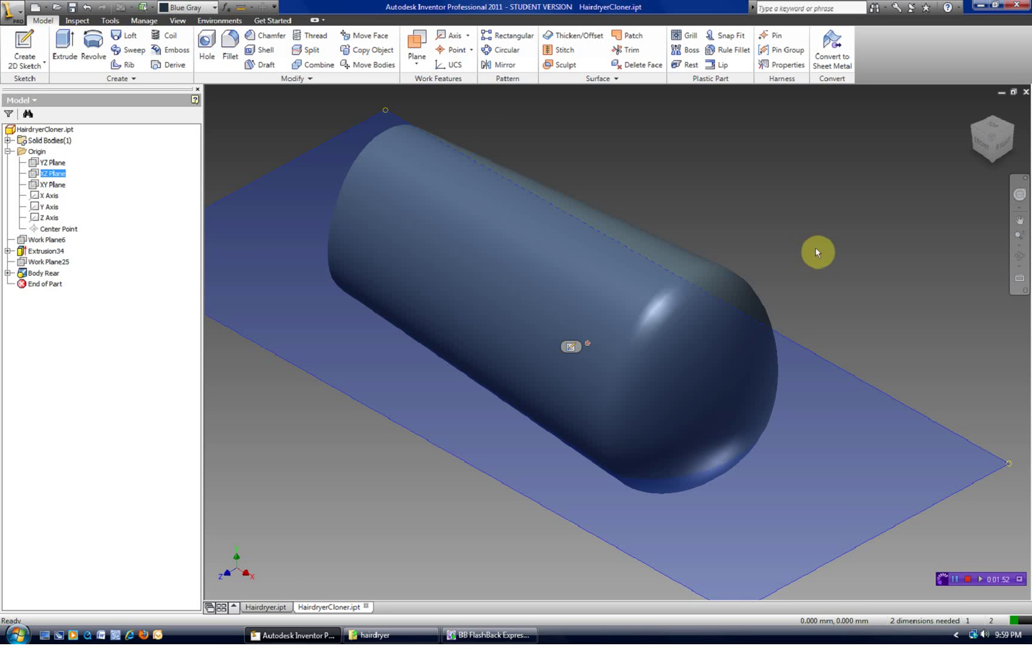
middle_click_drag(814, 247, 871, 214)
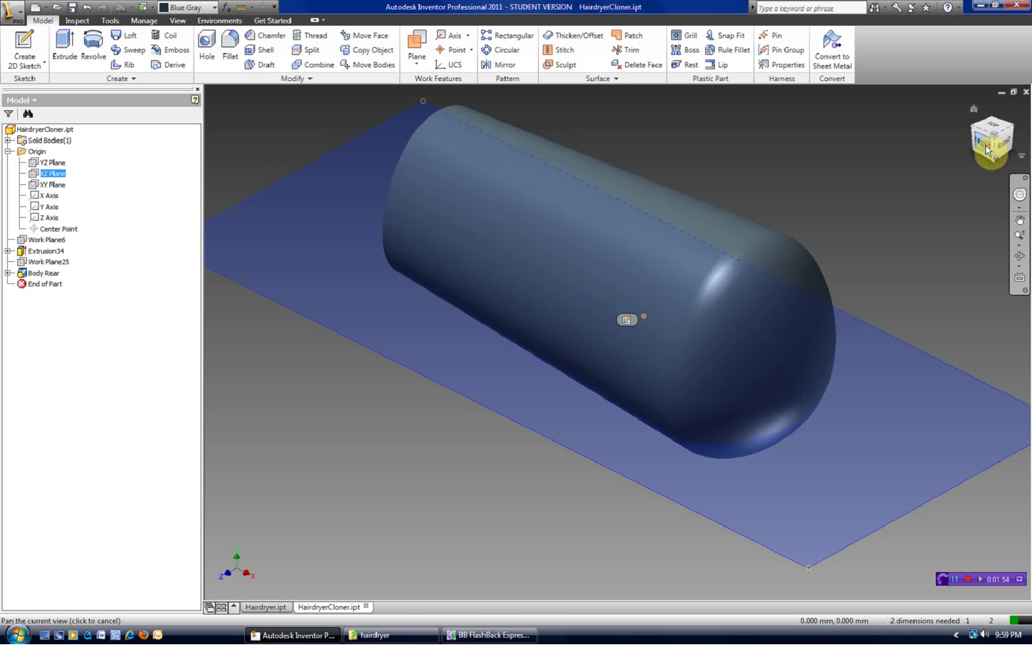
left_click(985, 145)
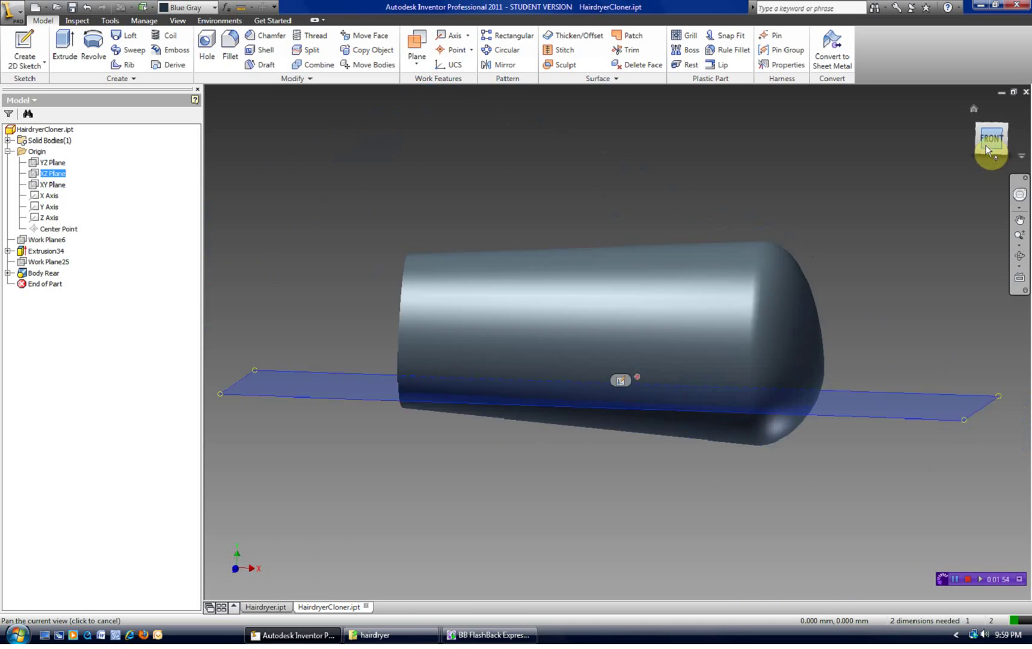
left_click(974, 108)
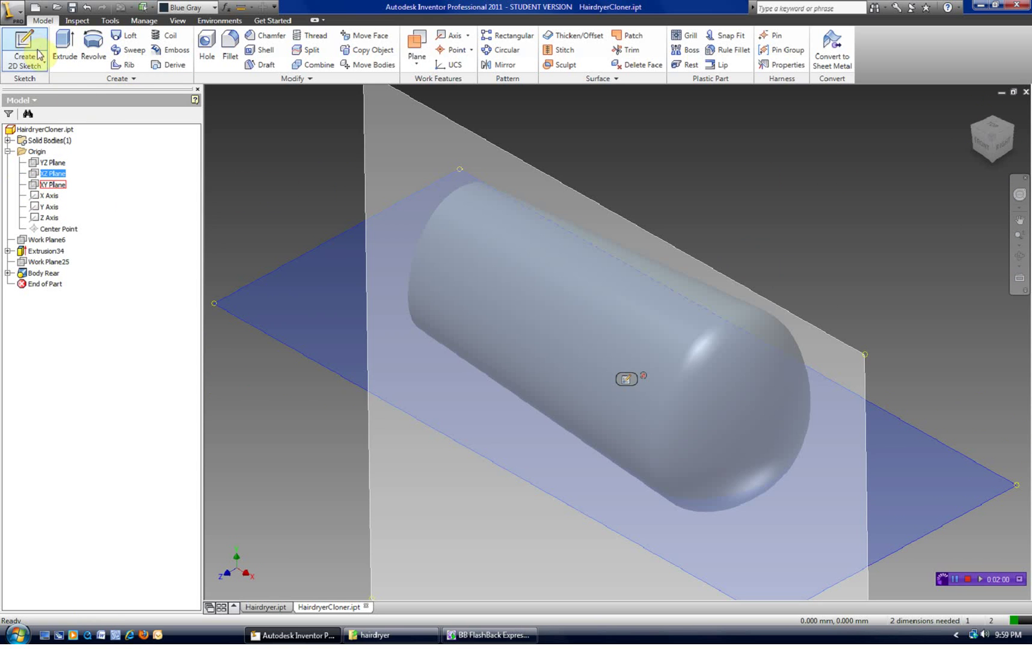
Create a 2D sketch on the XZ plane and slice the body's graphics at the sketch plane.
left_click(234, 166)
left_click(52, 188)
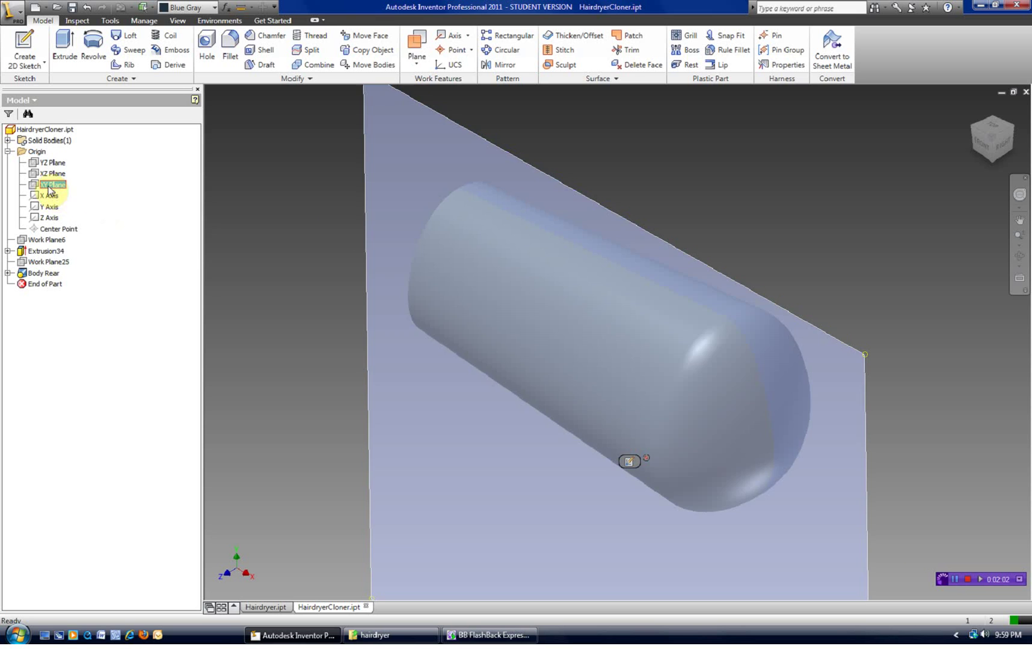
left_click(48, 174)
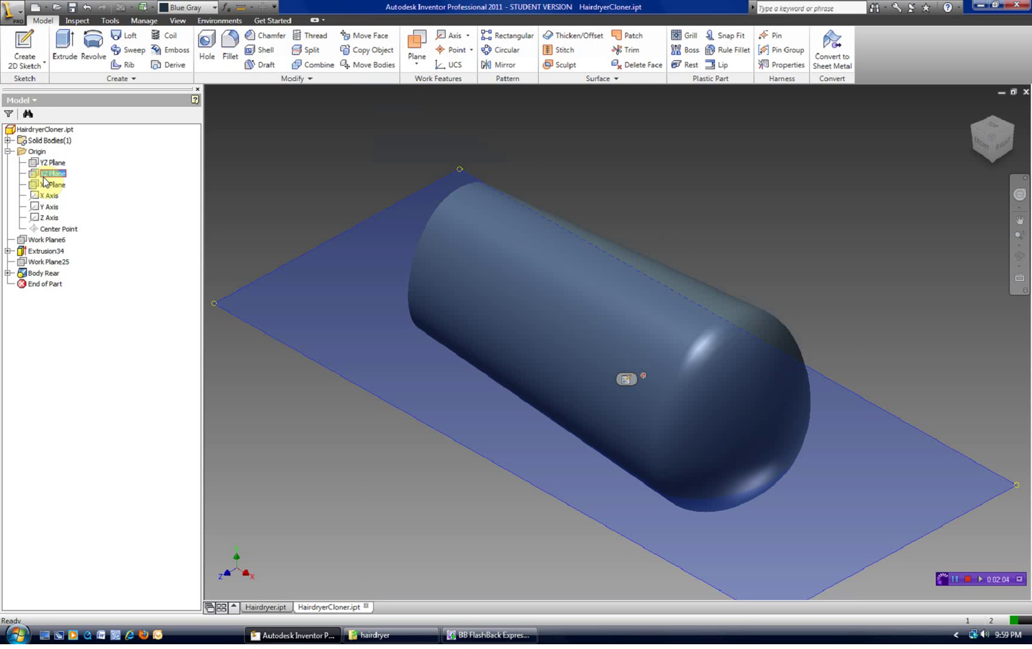
left_click(24, 44)
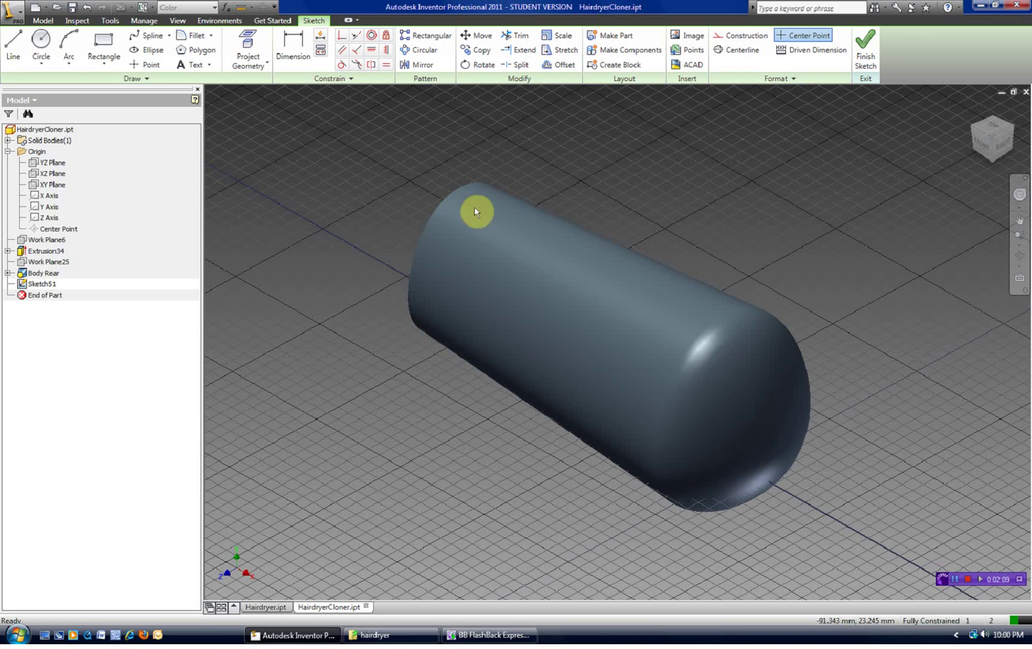
key("F7")
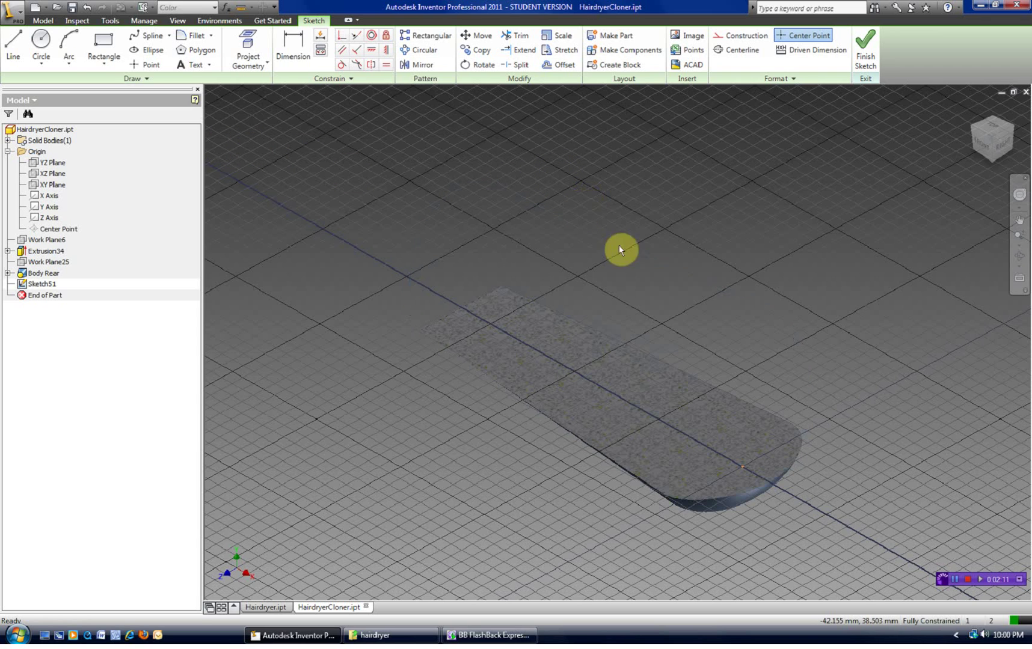
Draw a closed oval spline from the center point through one point above the X axis, one on it and one below it.
left_click(986, 133)
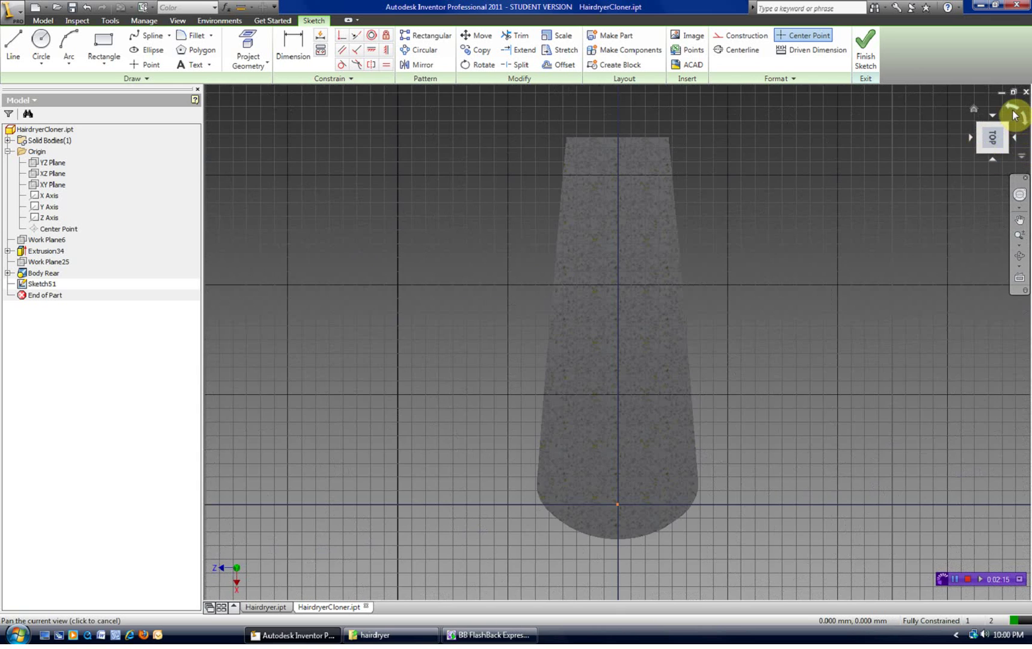
left_click(1013, 114)
scroll(764, 288, "up", 3)
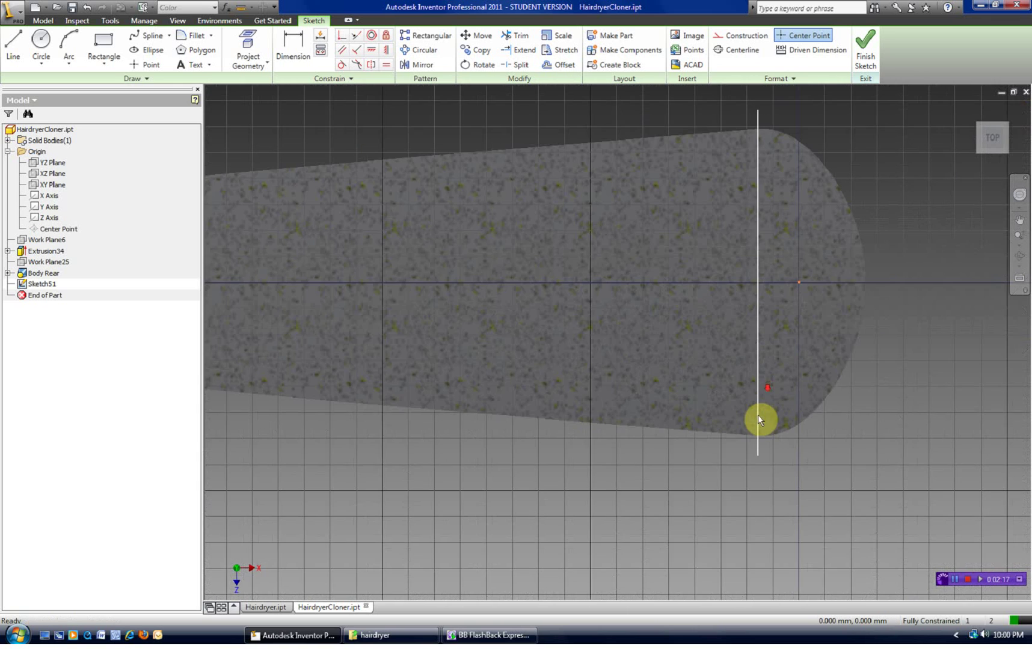
middle_click_drag(689, 469, 557, 477)
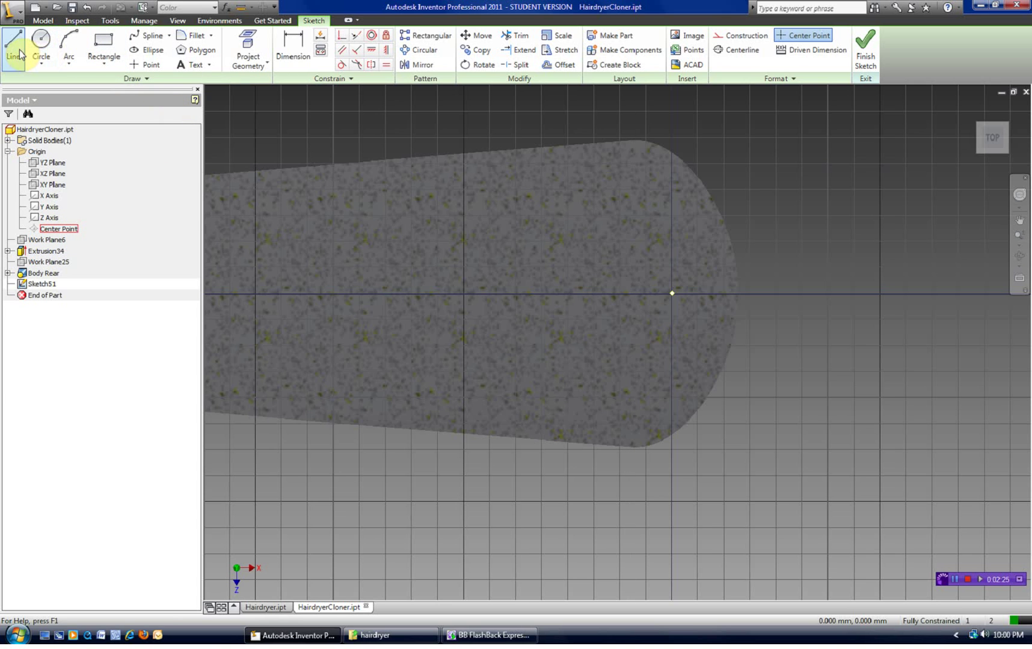
left_click(147, 36)
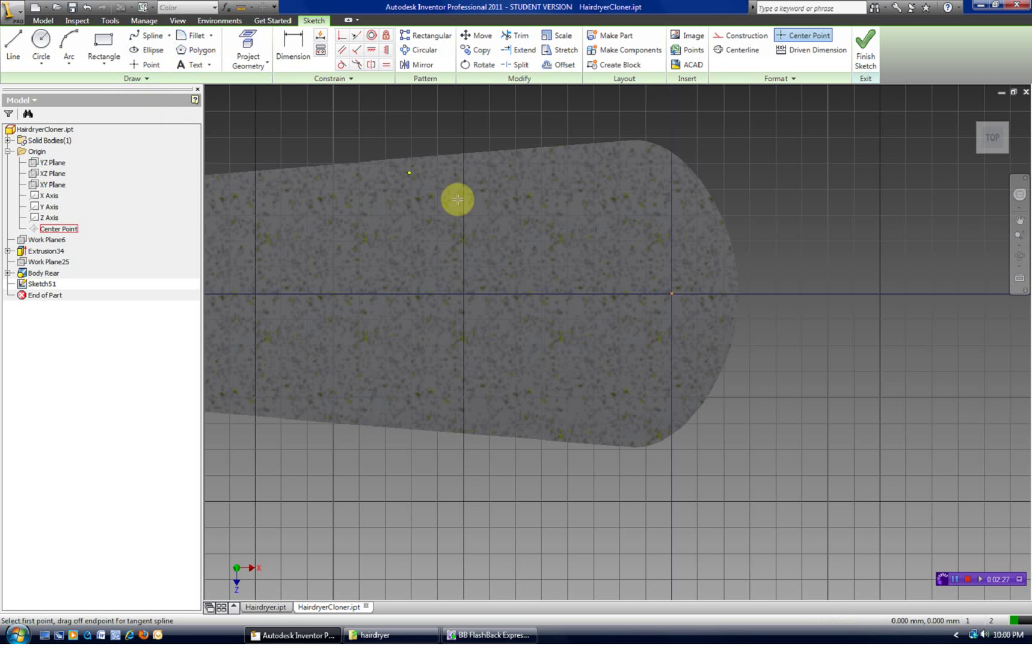
left_click(672, 294)
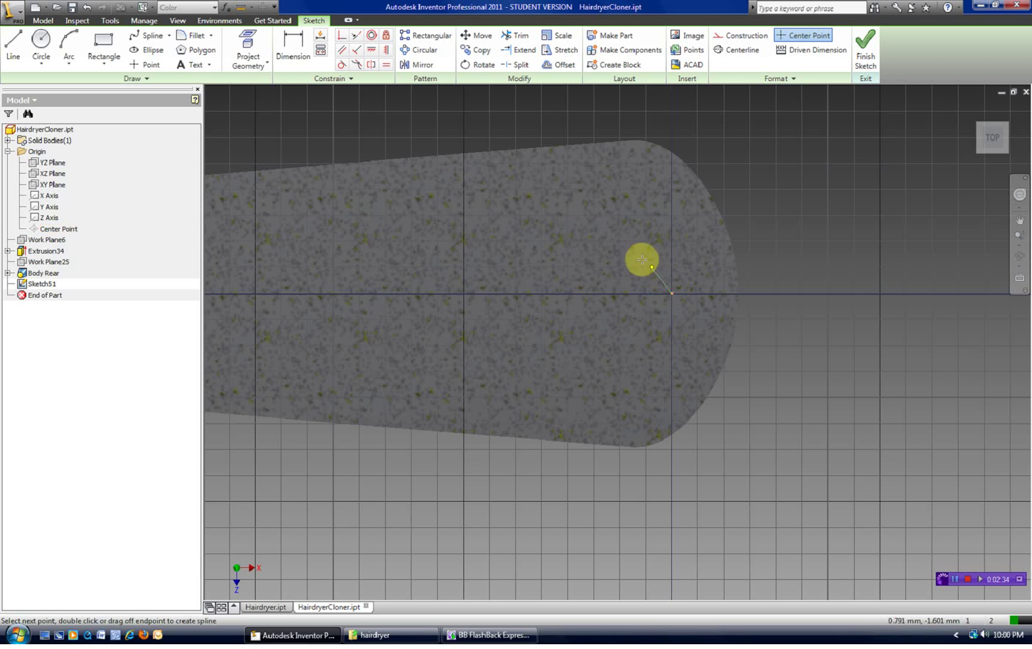
left_click(560, 245)
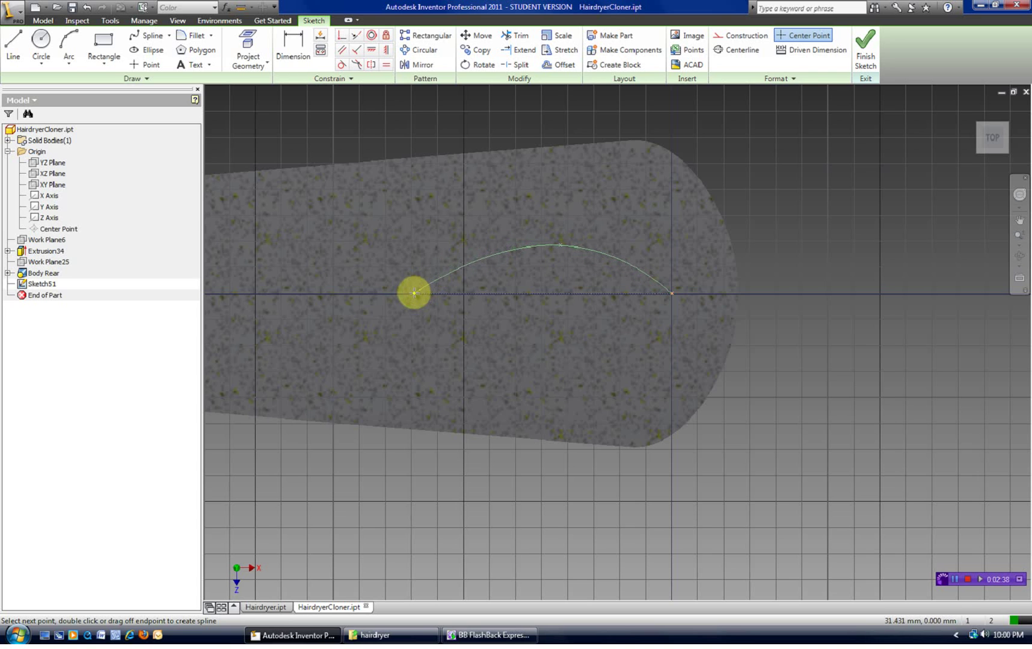
left_click(458, 294)
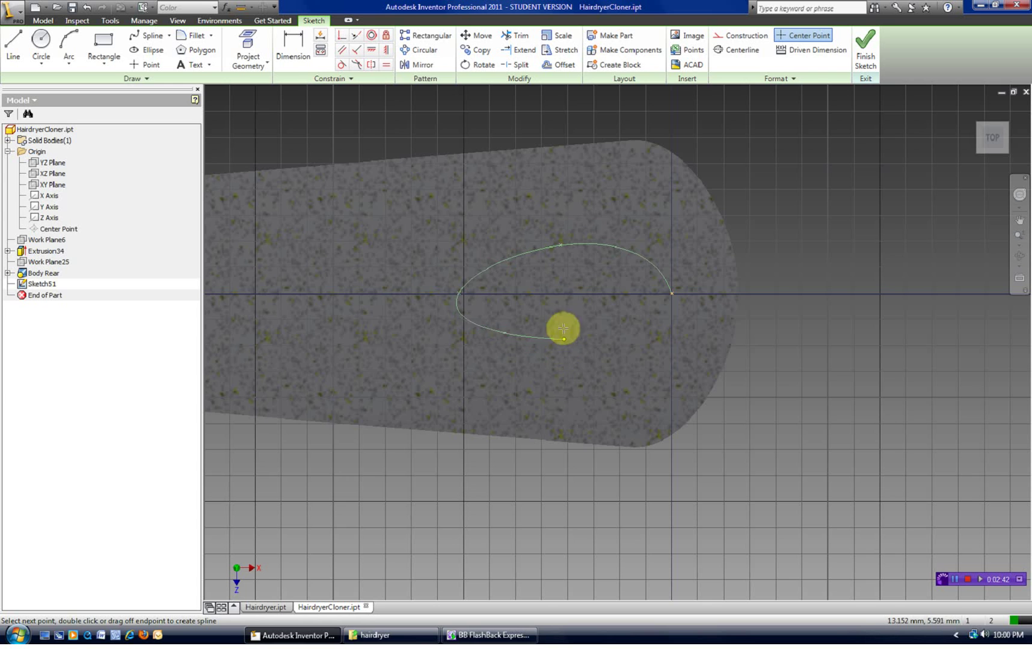
left_click(672, 295)
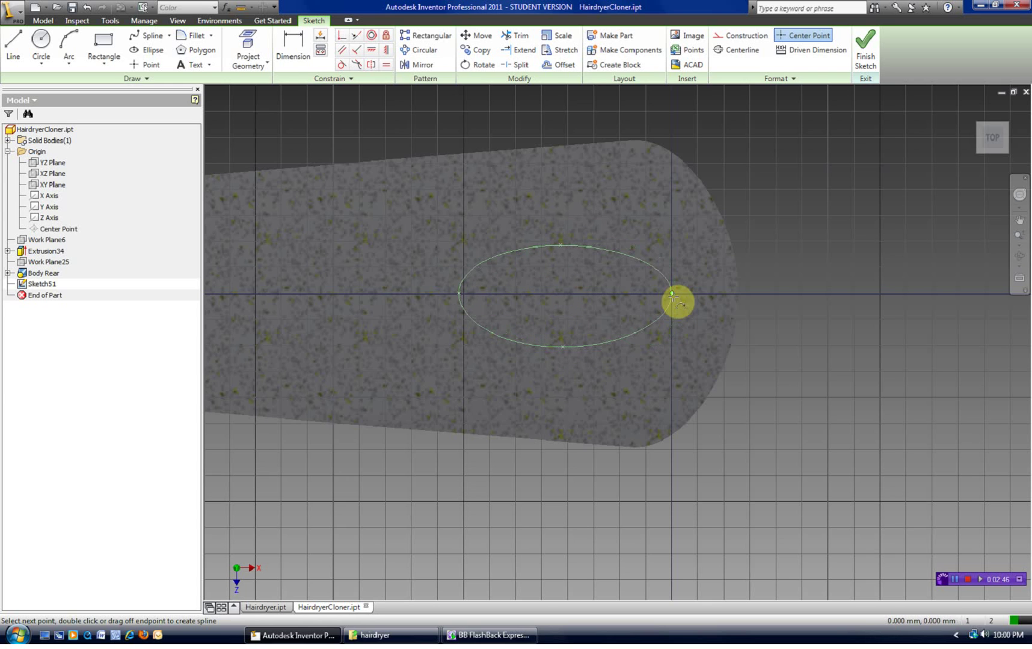
right_click(603, 375)
left_click(614, 383)
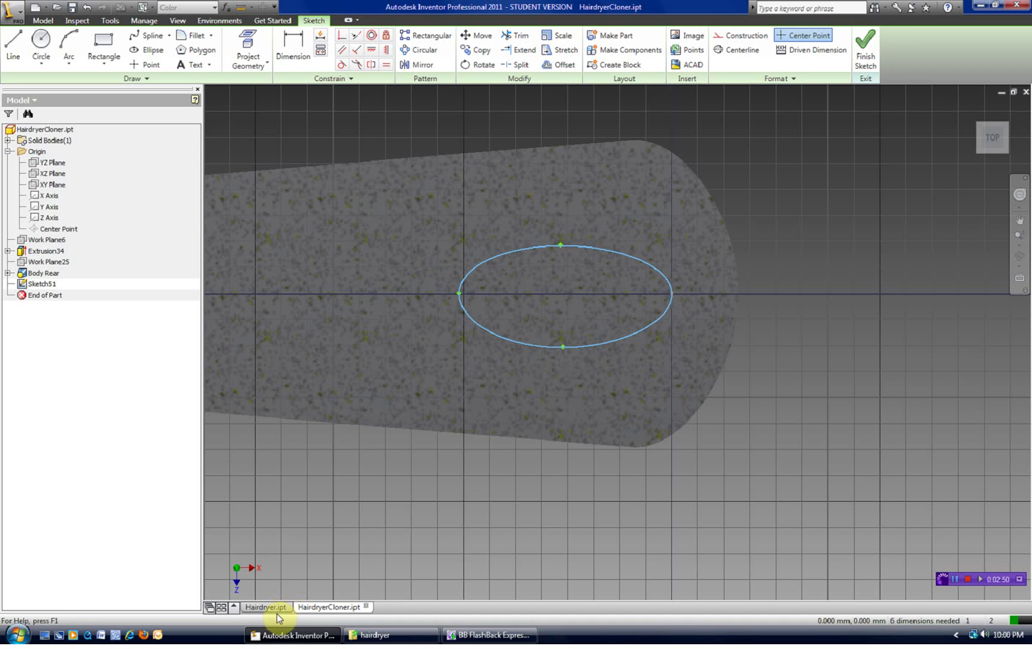
Compare the new spline with the Handle_Profile sketch in Hairdryer.ipt and return to HairdryerCloner.ipt.
left_click(267, 607)
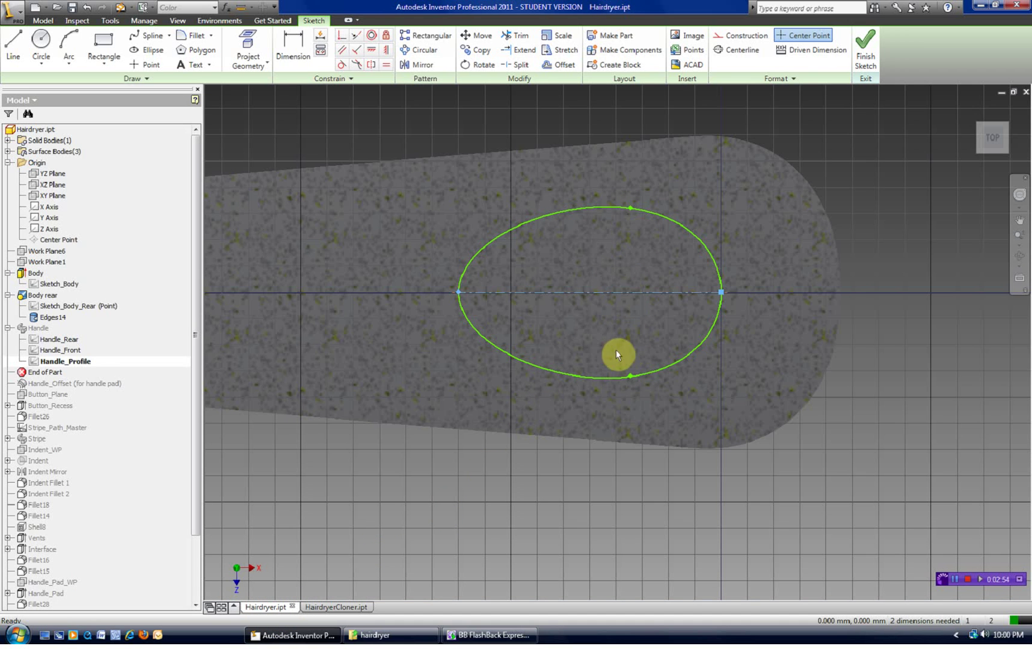
left_click(334, 609)
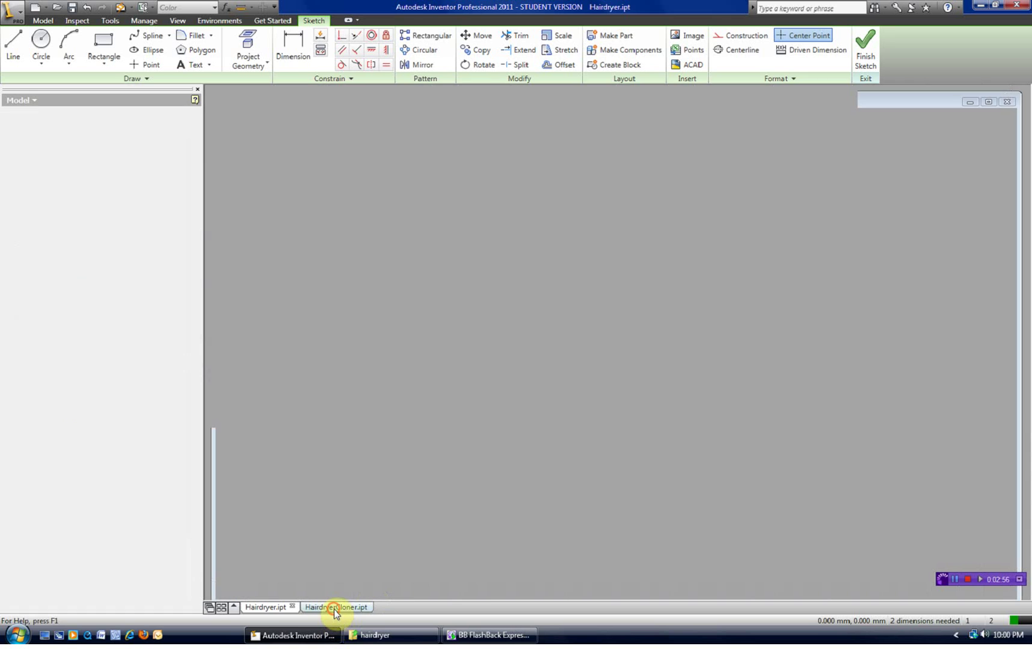
Enlarge the closed spline by moving its upper and lower points outward and its far X-axis point away from the center point.
left_click_drag(561, 247, 563, 227)
mouse_move(568, 359)
left_mouse_down()
mouse_move(568, 378)
mouse_move(569, 361)
left_mouse_up()
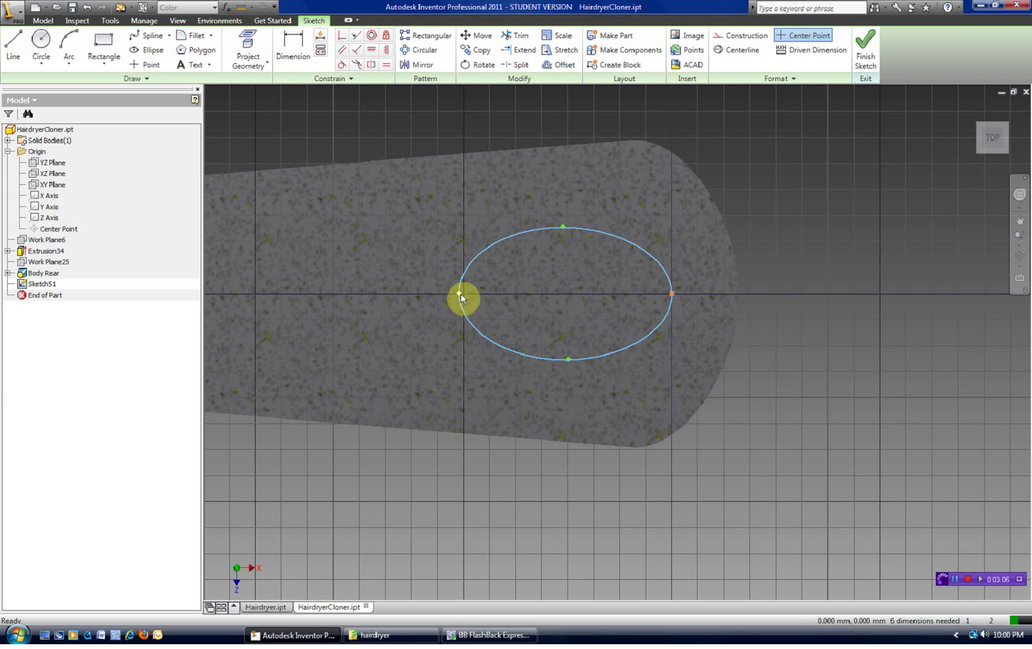
left_click_drag(460, 296, 425, 294)
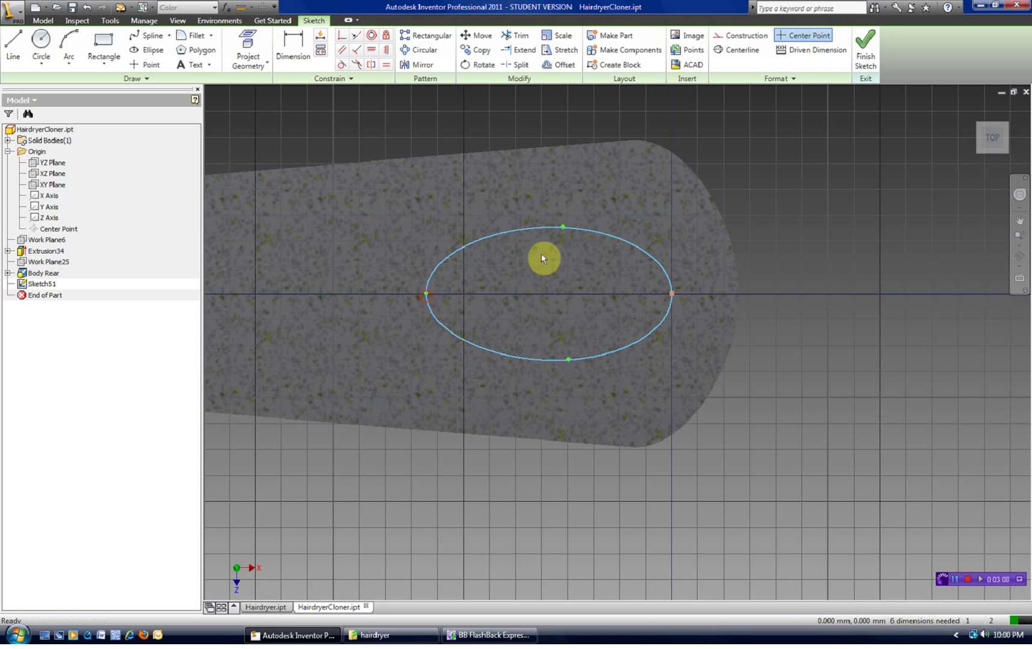
left_click_drag(564, 232, 563, 217)
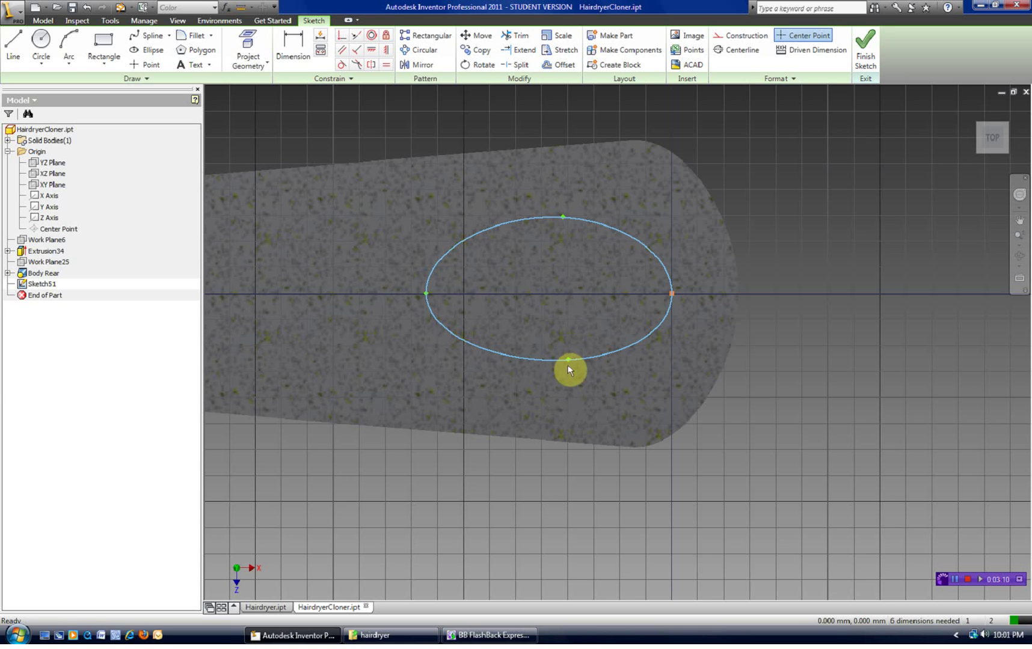
left_click_drag(569, 361, 568, 365)
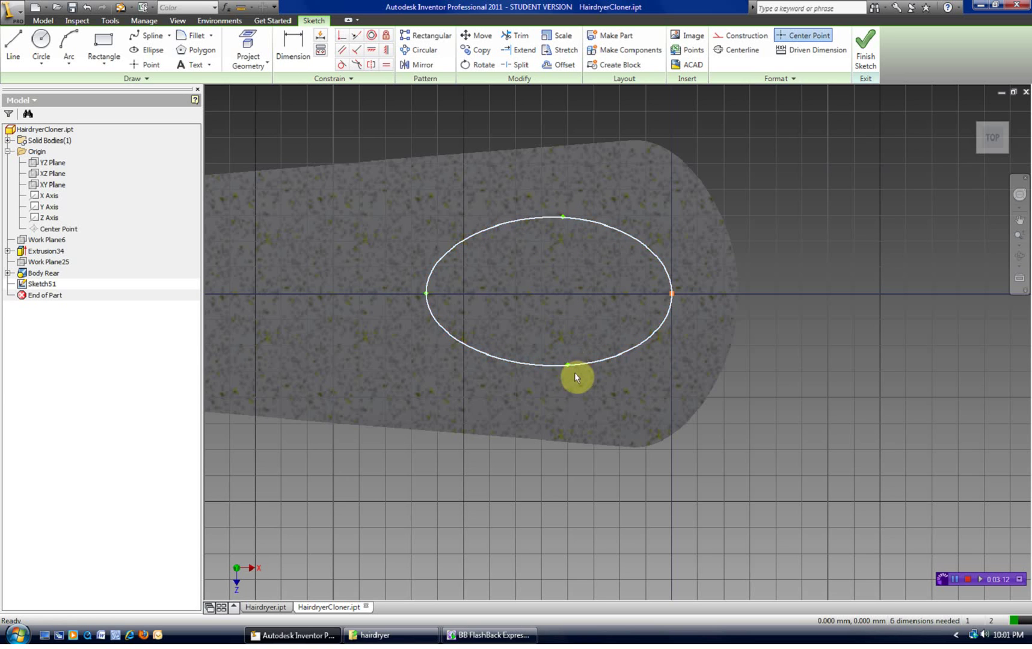
Activate the tangent handles on the spline's lower and upper points and stretch each one slightly along the horizontal direction.
right_click(570, 368)
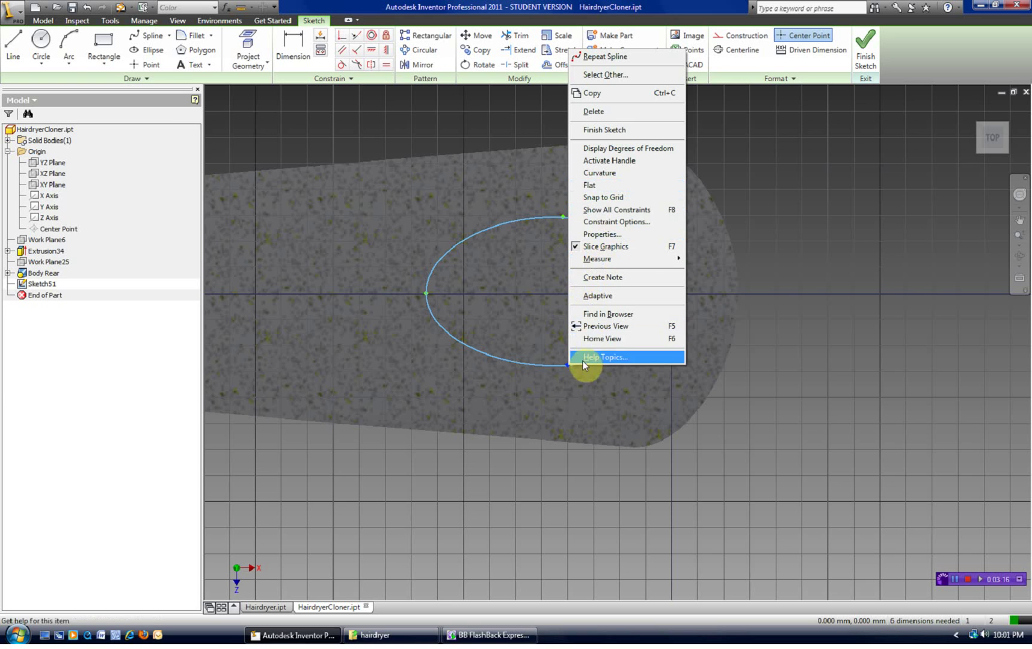
left_click(620, 167)
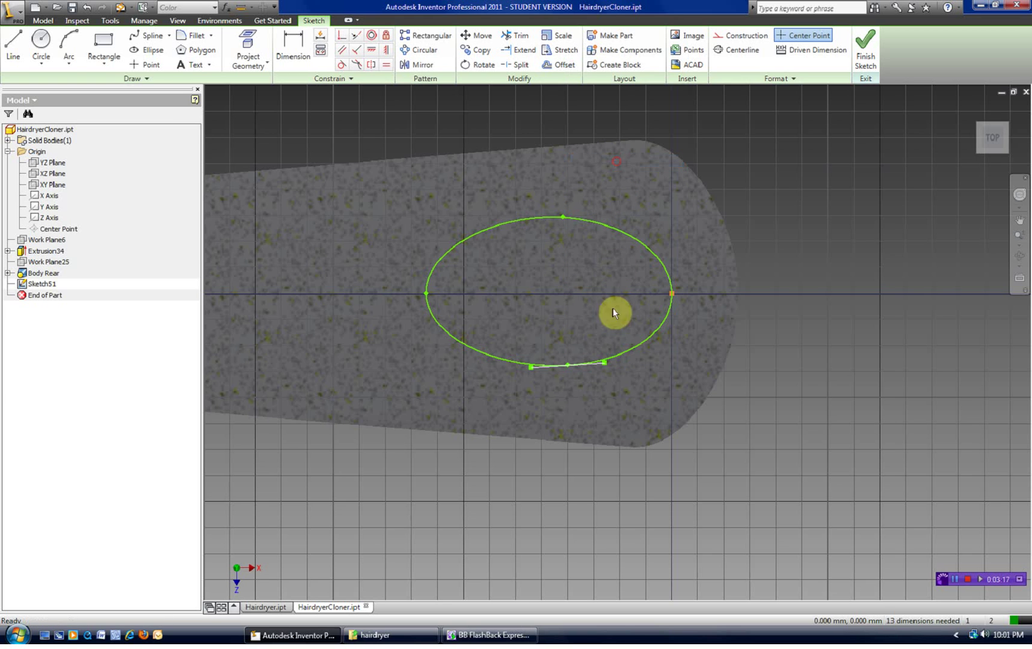
mouse_move(604, 363)
left_mouse_down()
mouse_move(638, 365)
mouse_move(610, 364)
left_mouse_up()
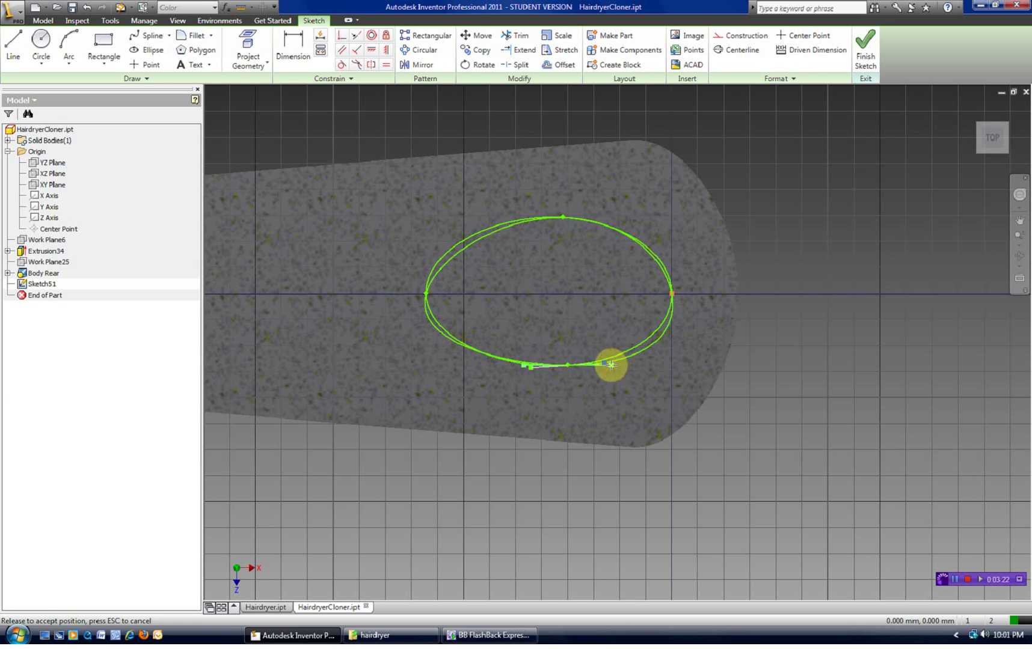
key("Escape")
right_click(561, 215)
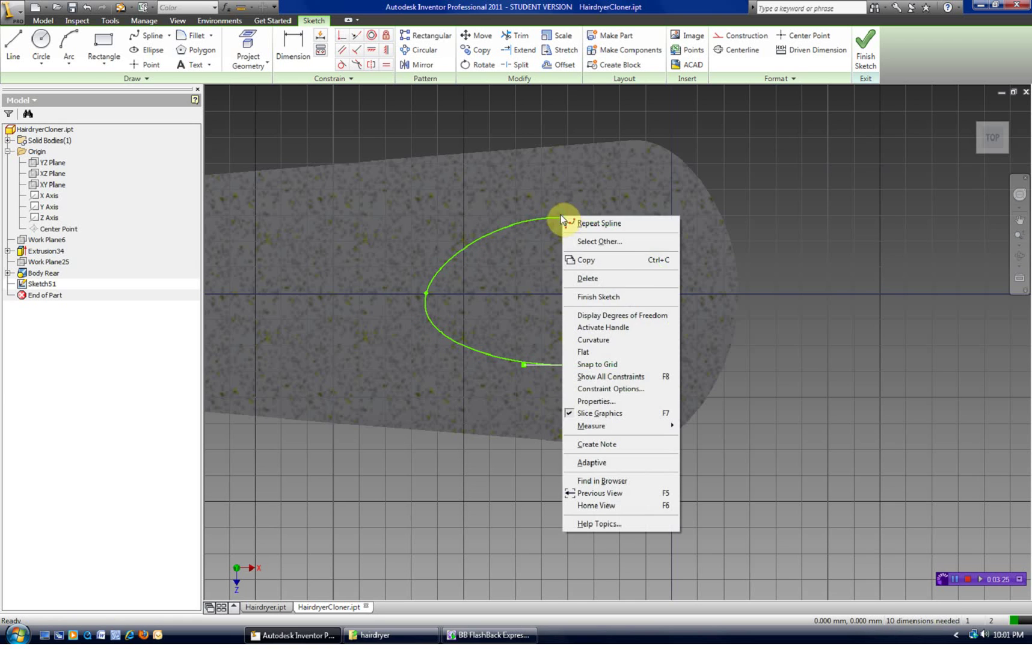
left_click(611, 328)
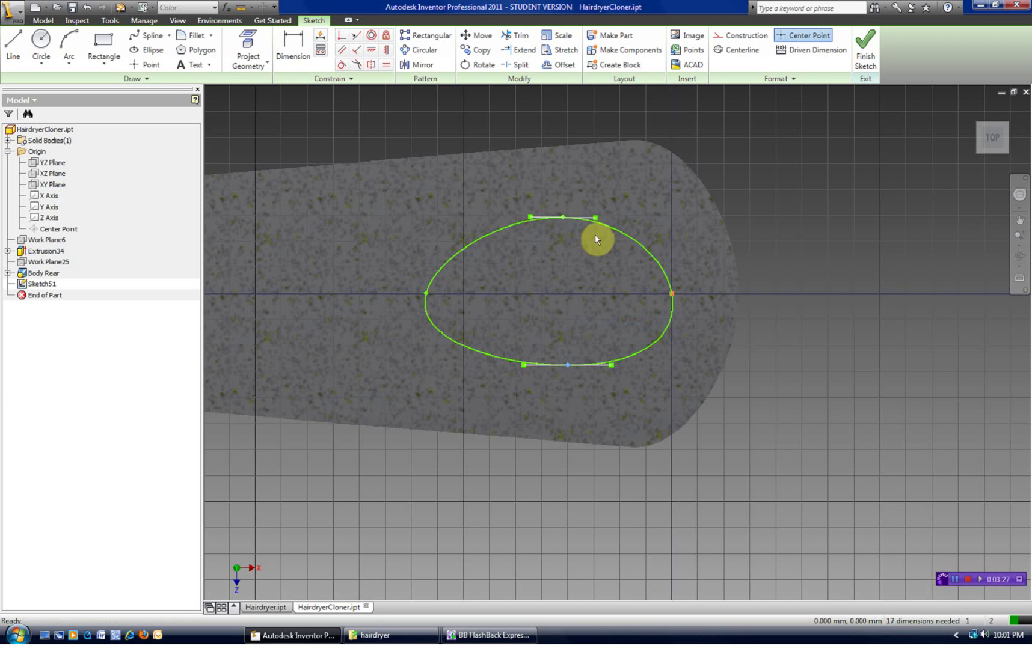
left_click_drag(595, 217, 600, 217)
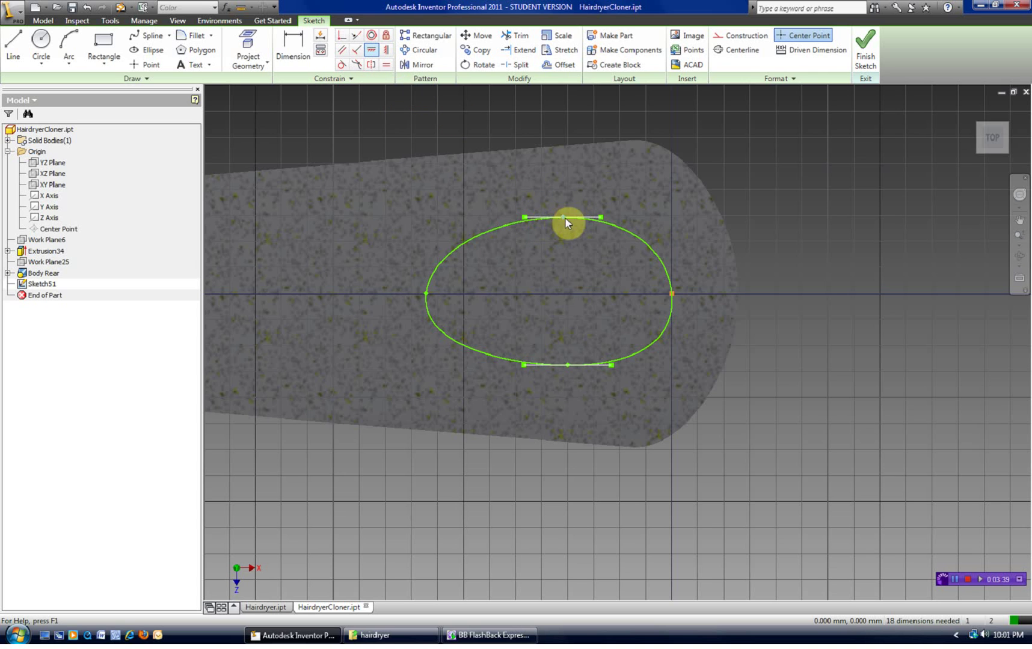
Constrain the tangent handles of the spline's upper and lower points to be horizontal.
left_click(594, 217)
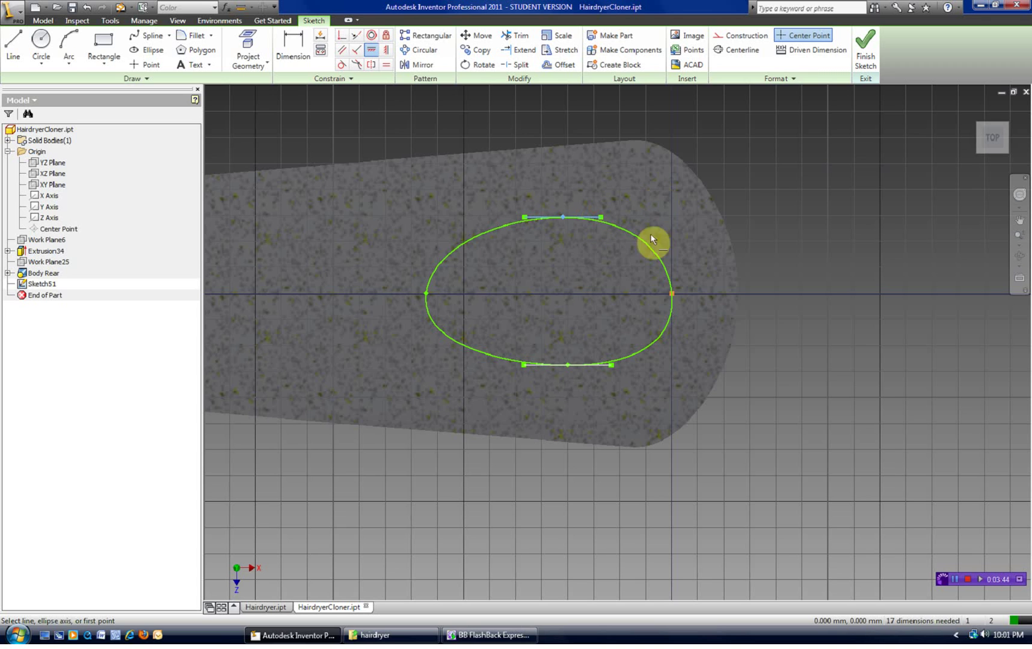
left_click(599, 365)
right_click(553, 276)
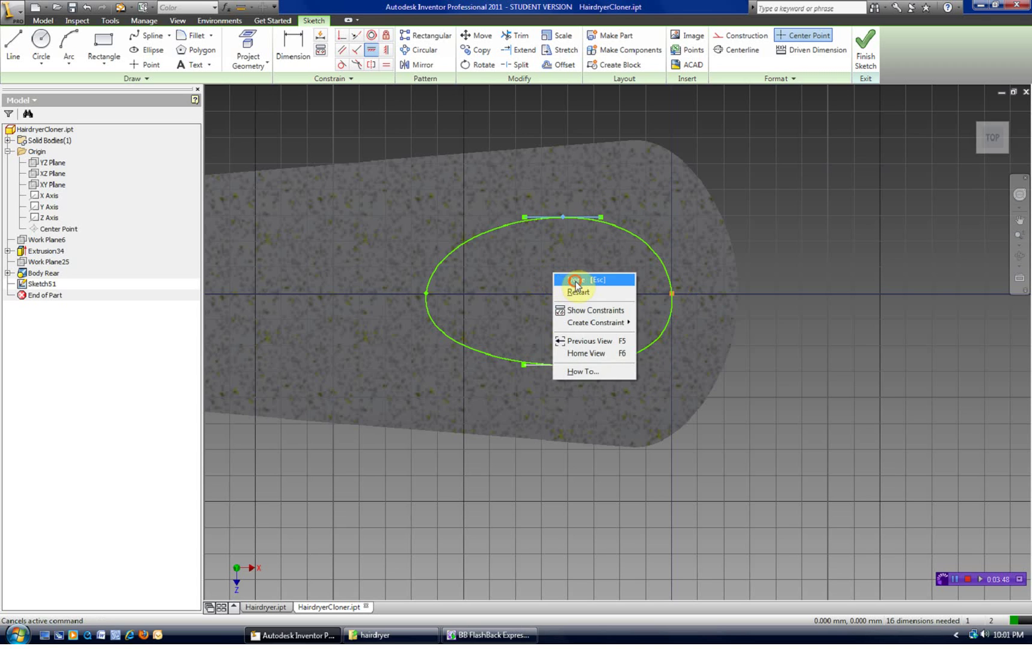
left_click(562, 281)
Shorten the horizontal tangent handles of the spline's lower and upper points slightly to round the oval.
scroll(460, 292, "down", 3)
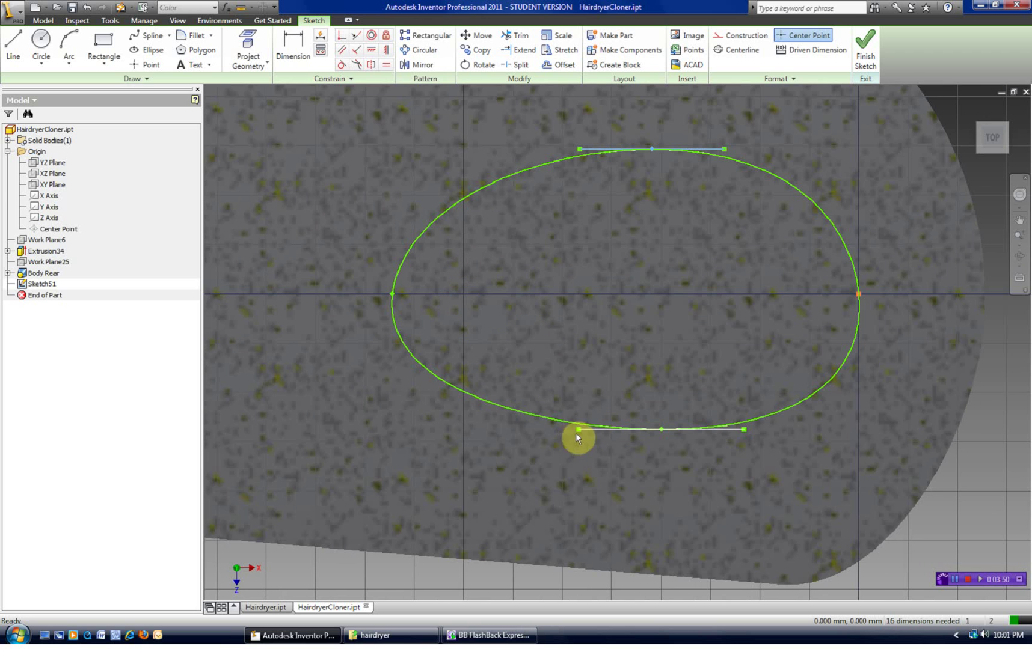
left_click_drag(580, 429, 591, 397)
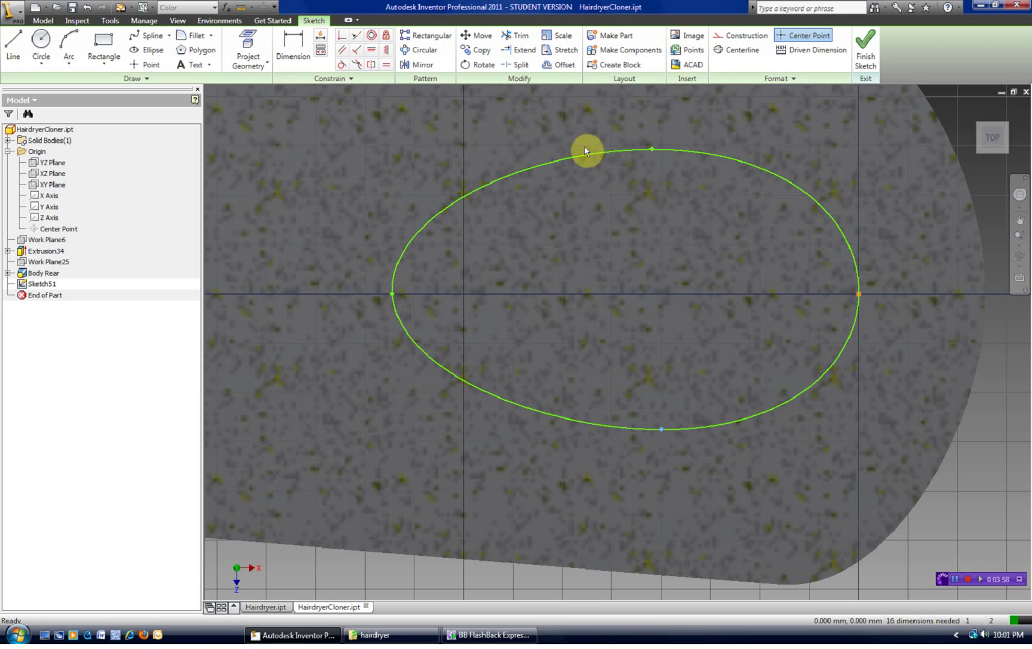
left_click(653, 150)
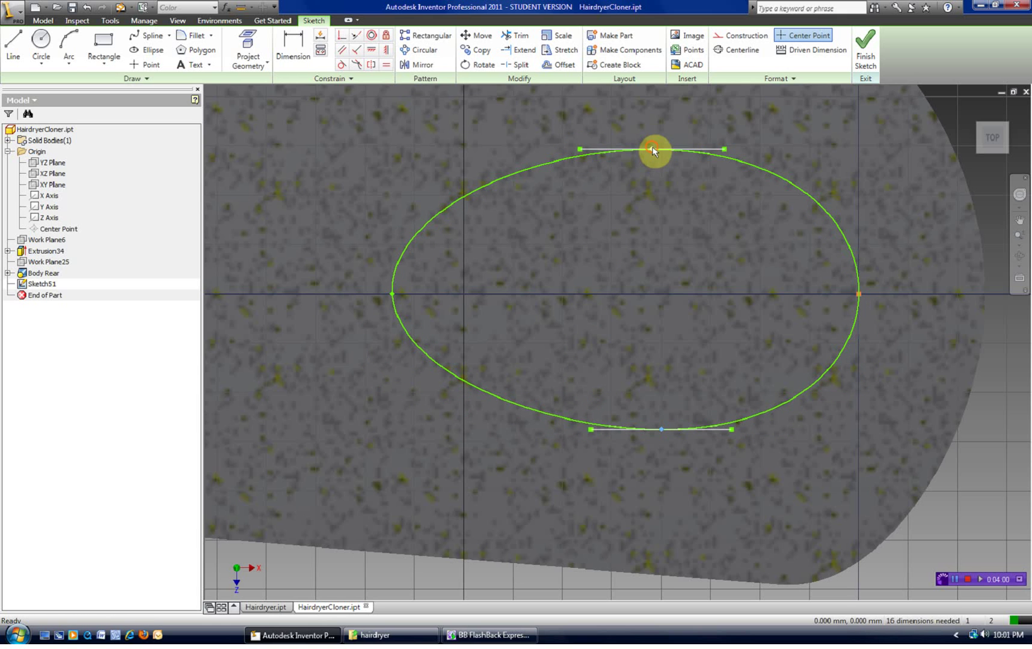
left_click(654, 151)
mouse_move(583, 151)
left_mouse_down()
mouse_move(568, 148)
mouse_move(581, 127)
mouse_move(586, 139)
left_mouse_up()
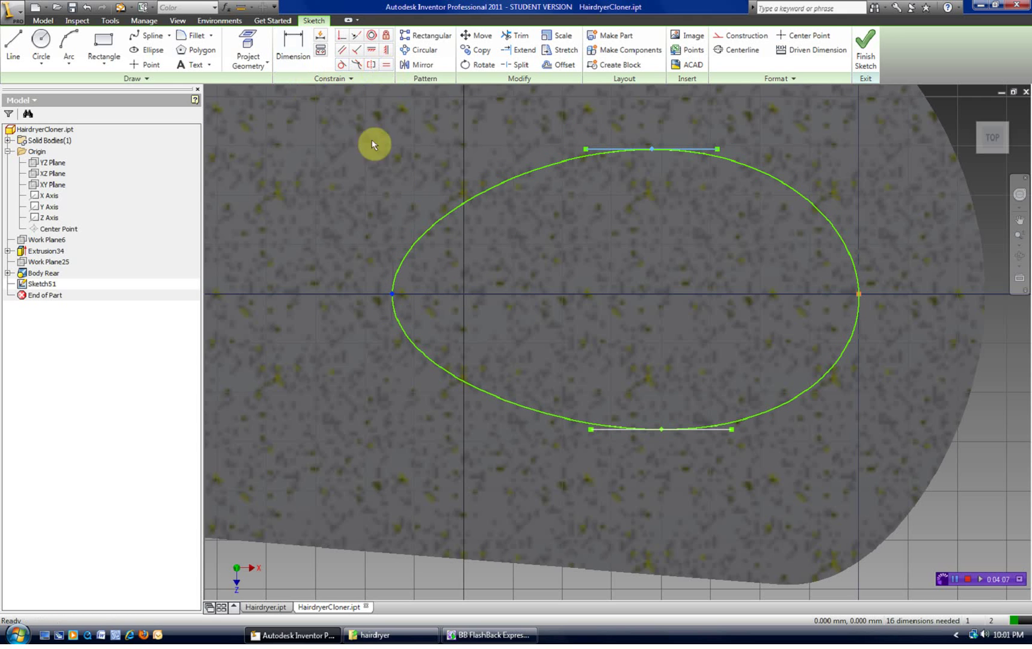
Activate the tangent handle on the spline point opposite the center point, lengthen it slightly and constrain it vertical.
right_click(392, 294)
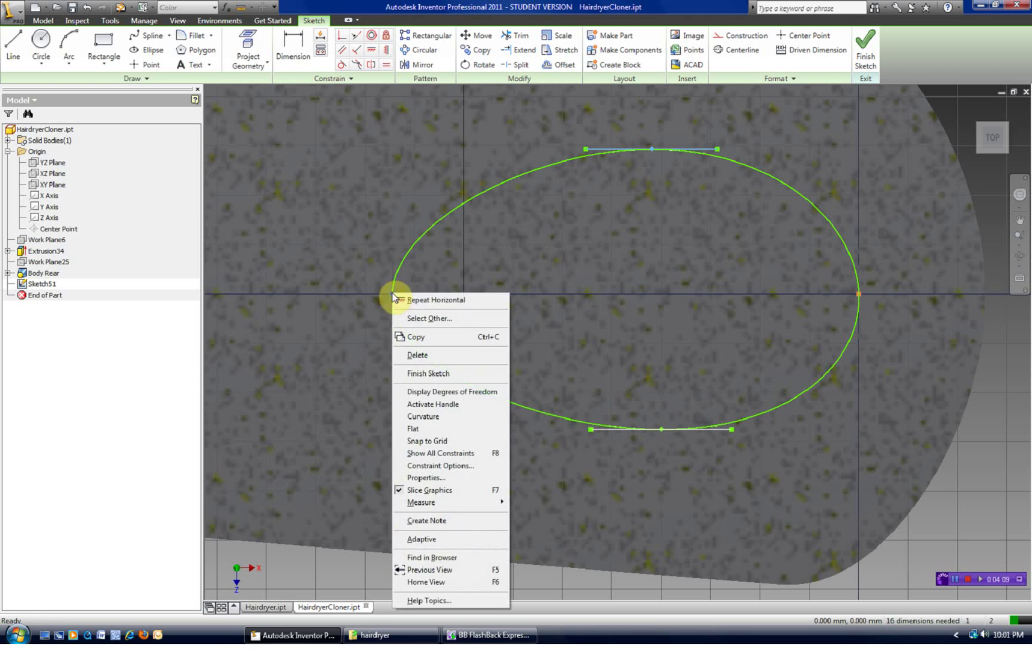
left_click(438, 405)
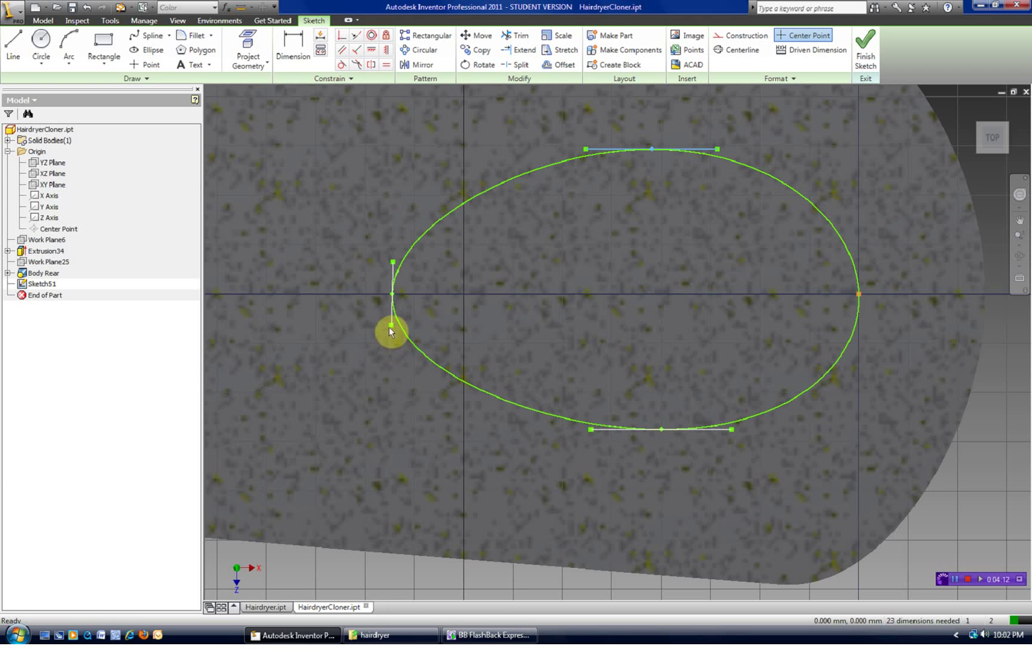
left_click(393, 299)
mouse_move(391, 325)
left_mouse_down()
mouse_move(391, 343)
mouse_move(392, 334)
left_mouse_up()
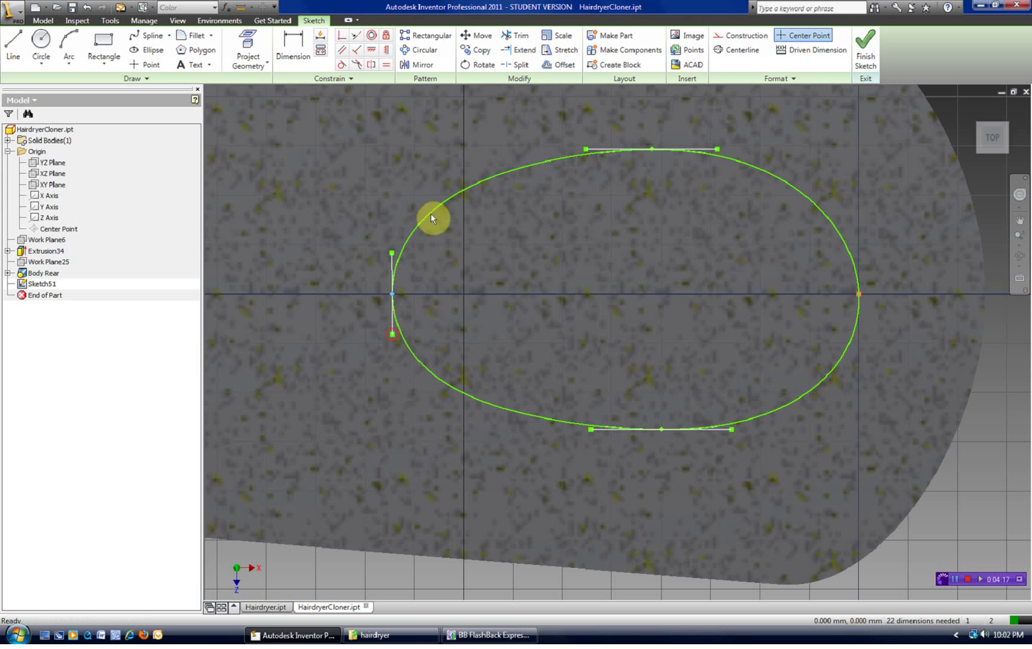
left_click(386, 53)
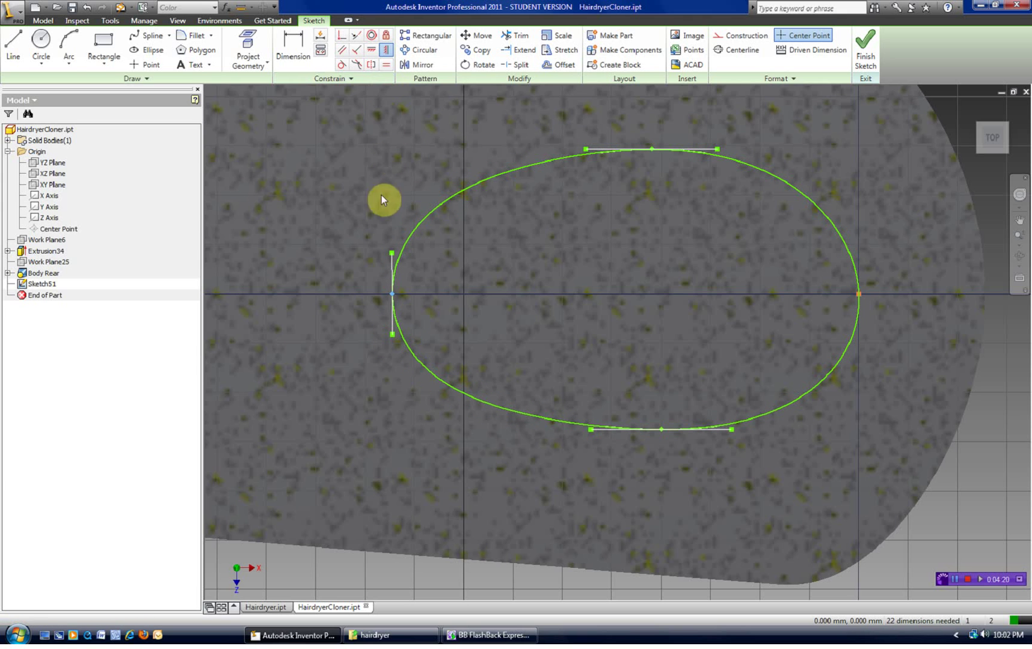
left_click(391, 268)
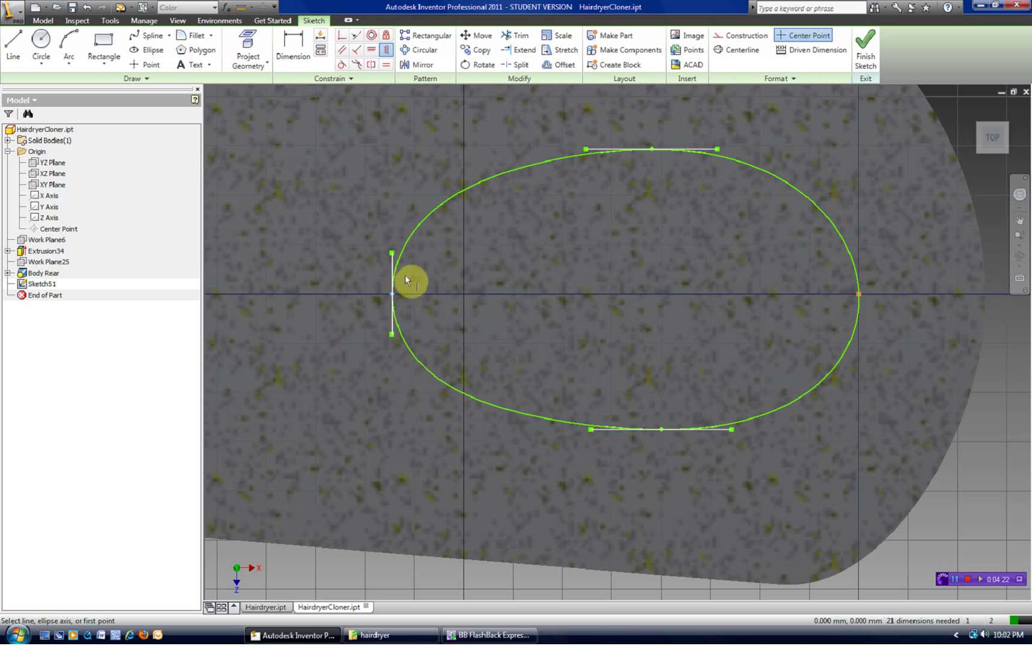
right_click(877, 306)
left_click(890, 312)
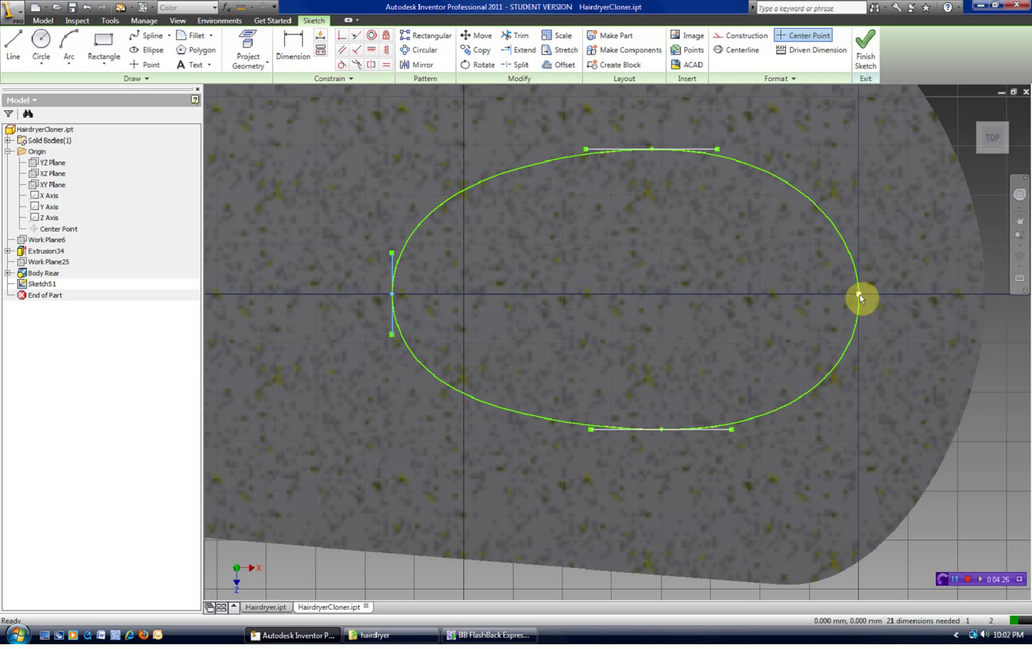
Activate the tangent handle on the spline's center-point end, lengthen it slightly and constrain it vertical.
right_click(858, 294)
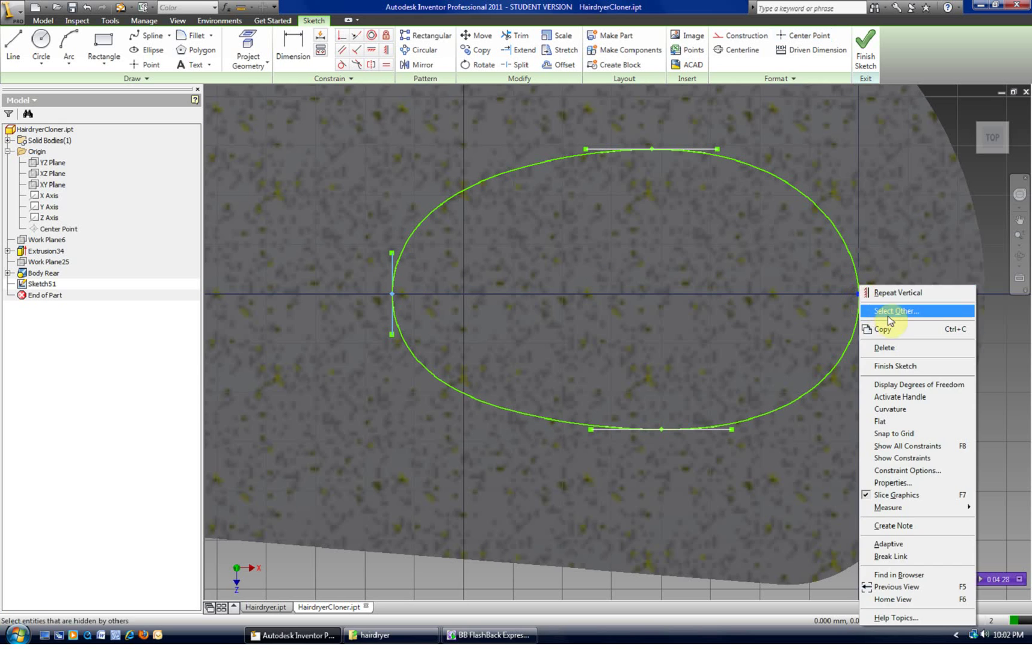
left_click(899, 397)
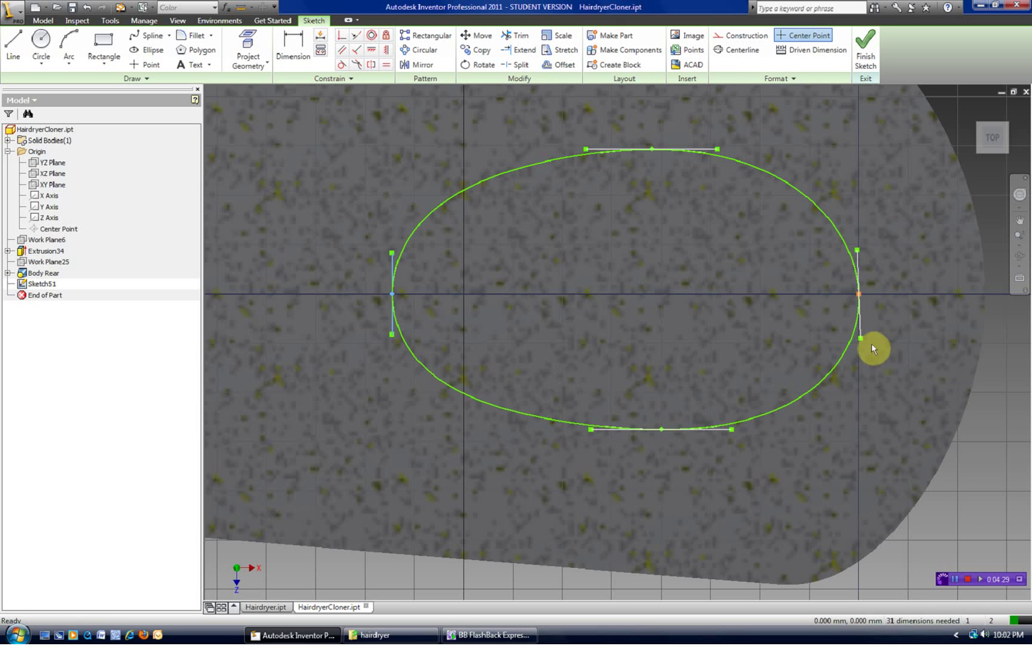
left_click_drag(861, 340, 862, 346)
left_click(701, 152)
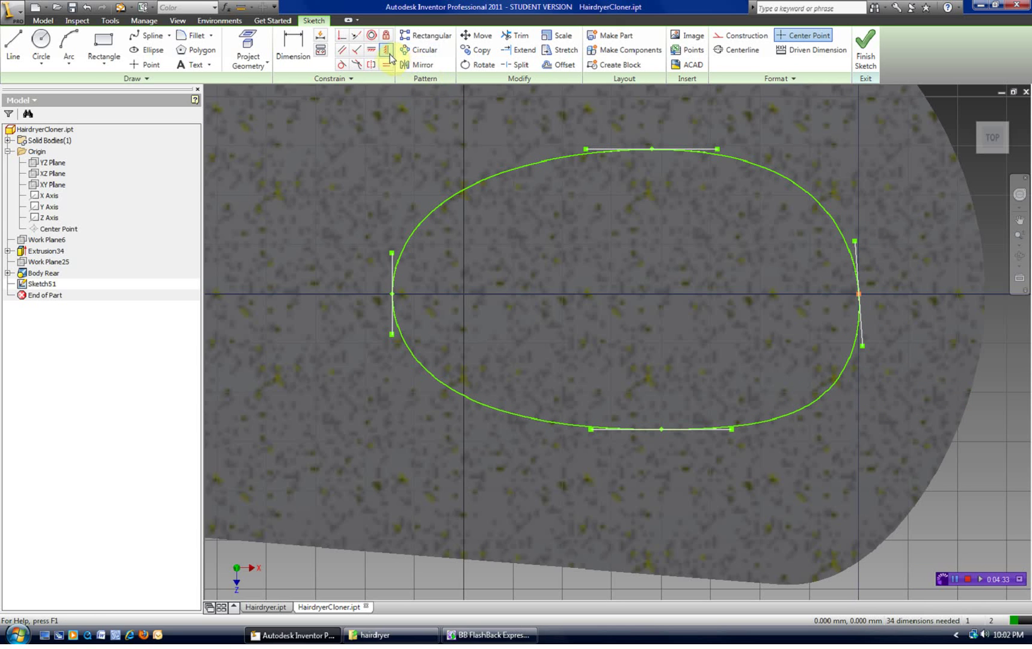
left_click(388, 54)
left_click(856, 251)
right_click(711, 312)
left_click(732, 320)
Refine the oval by moving its lower point slightly toward the X axis and shortening the vertical tangent handles at both ends.
left_click(507, 385)
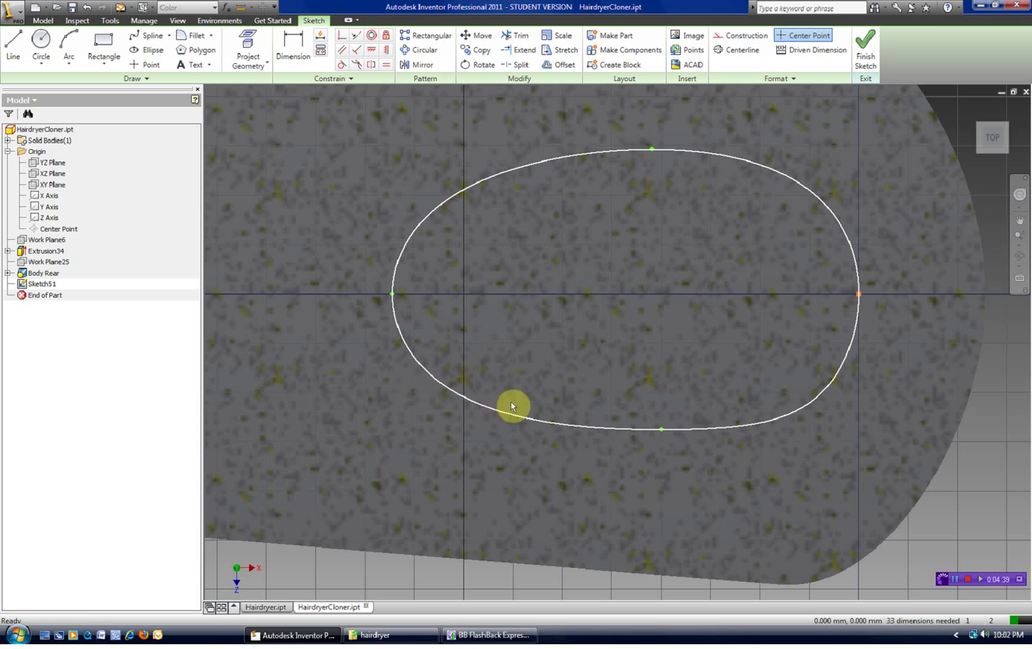
left_click(662, 430)
left_click_drag(660, 430, 663, 424)
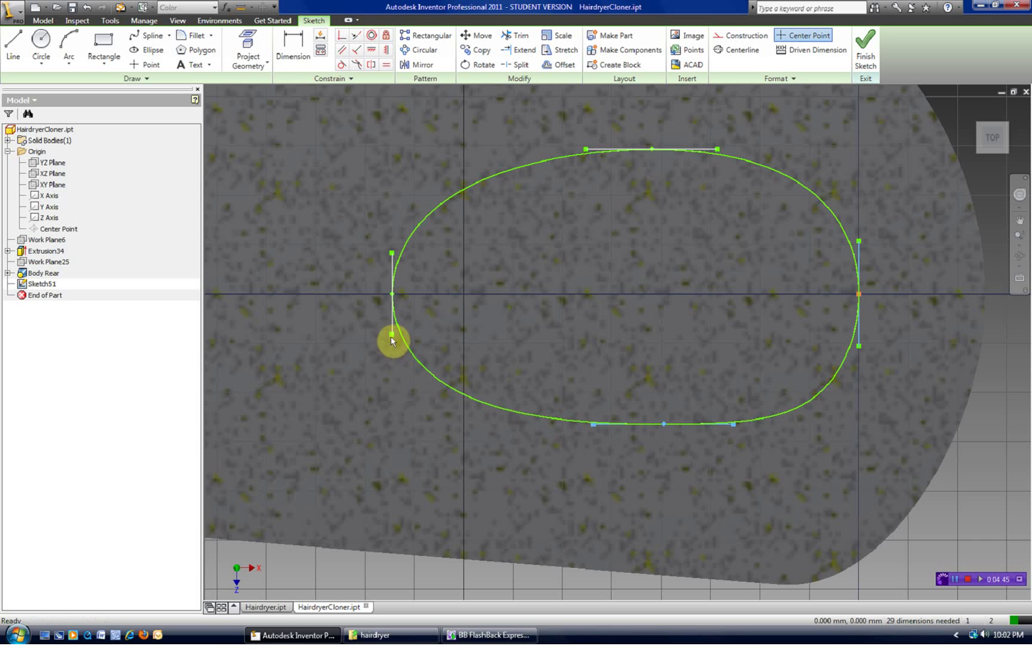
left_click_drag(391, 334, 391, 322)
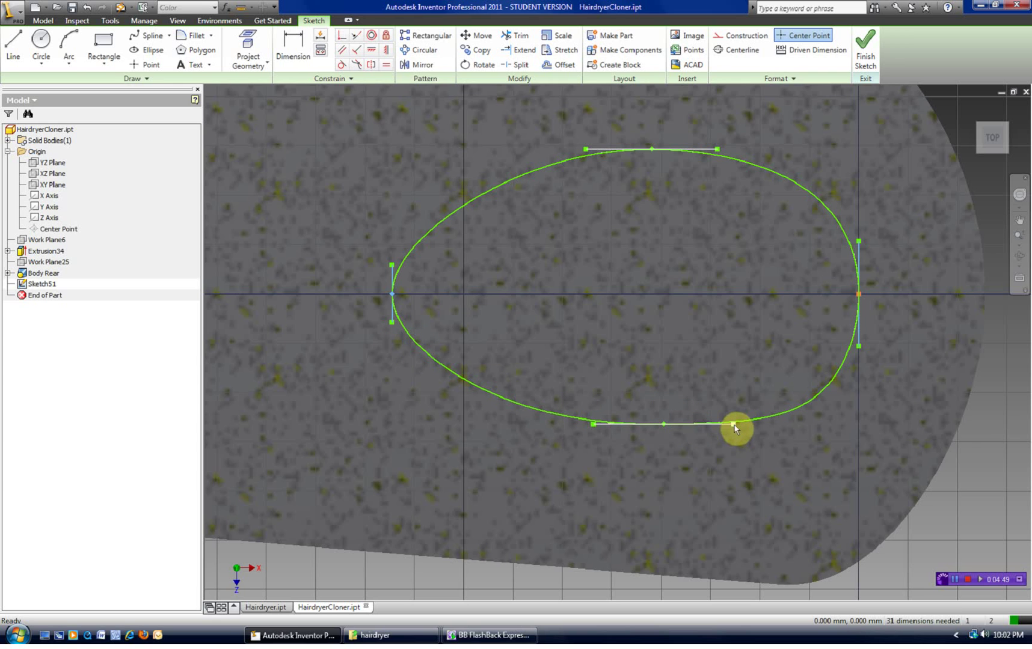
left_click_drag(729, 426, 732, 424)
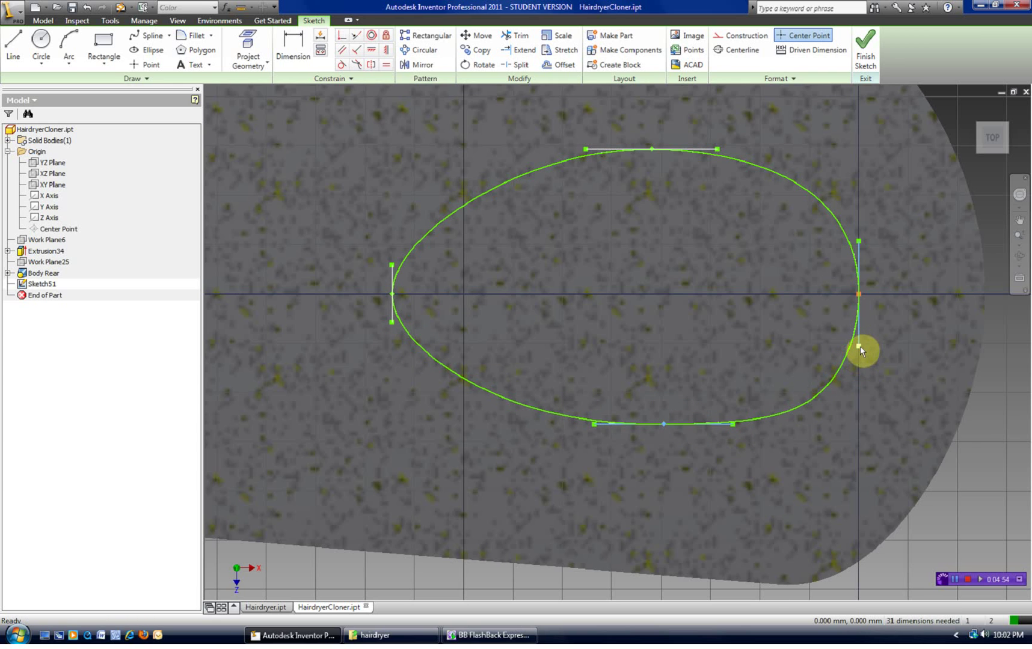
left_click_drag(860, 351, 856, 338)
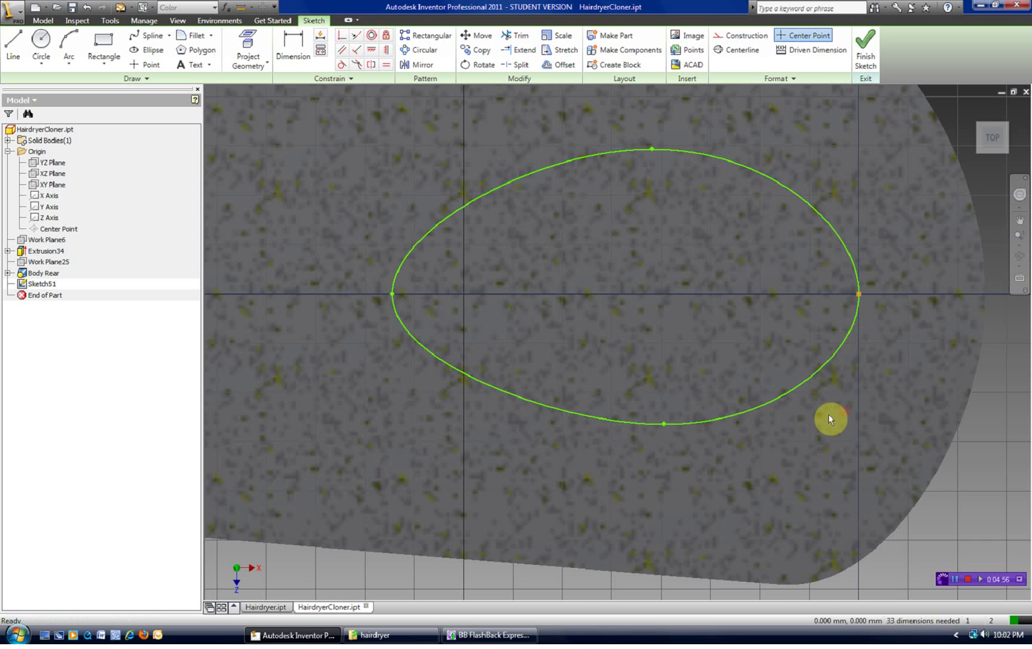
Switch to Hairdryer.ipt and examine the centerline joining the two X-axis points of the Handle_Profile spline.
scroll(828, 414, "down", 3)
middle_click_drag(758, 437, 612, 345)
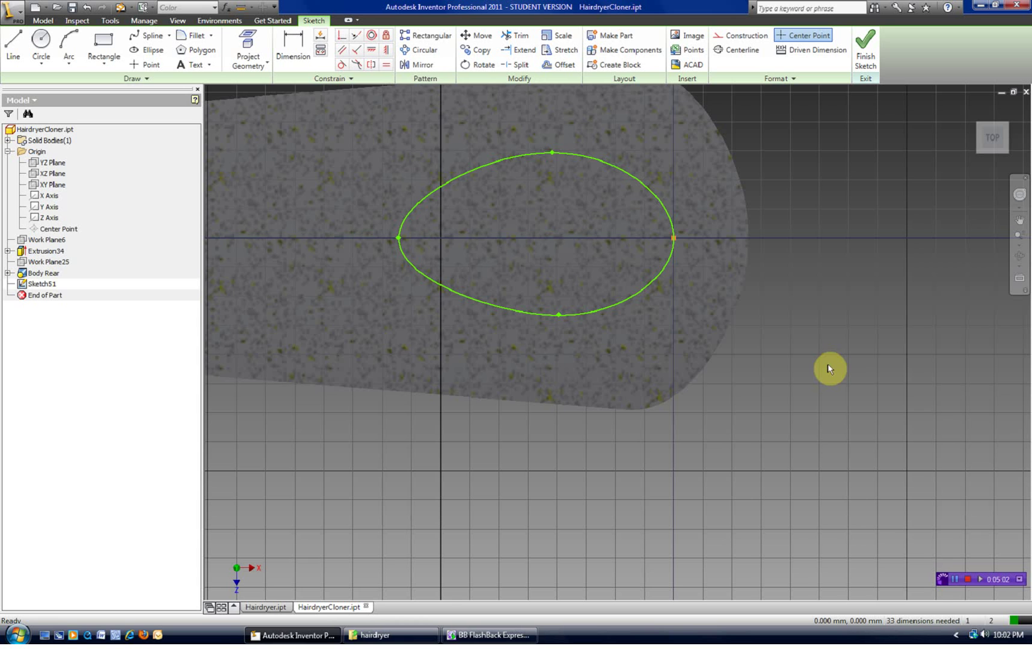
left_click(256, 607)
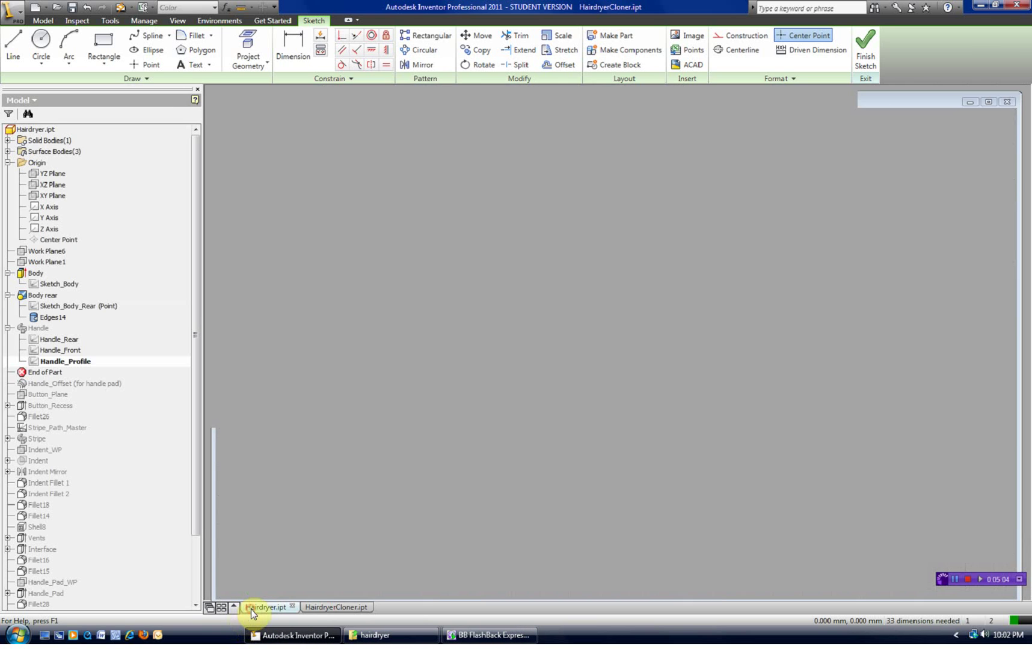
scroll(608, 419, "up", 3)
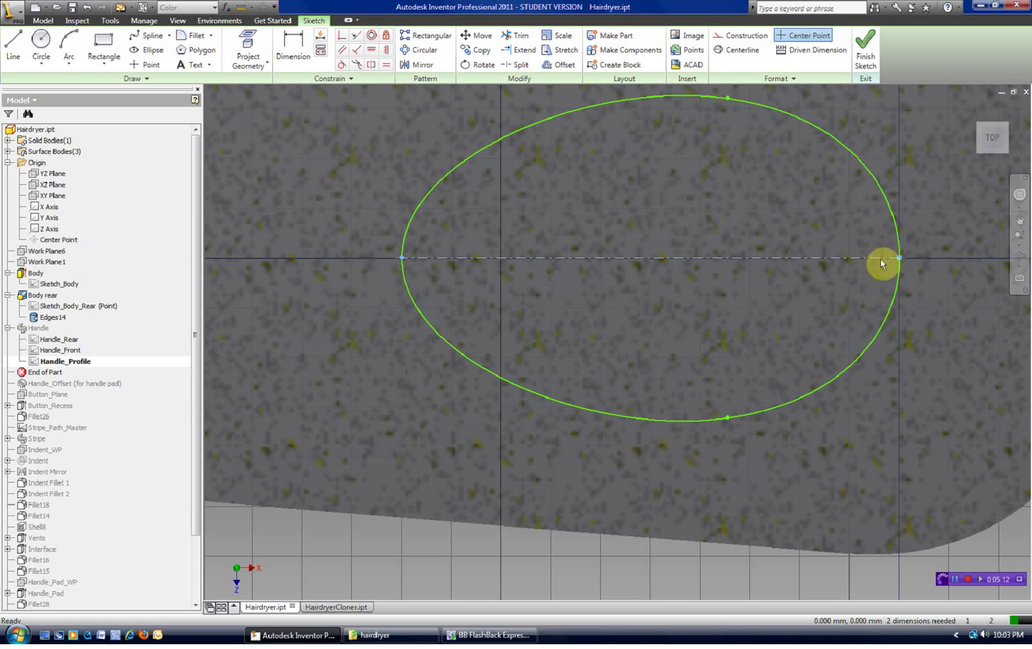
left_click(653, 263)
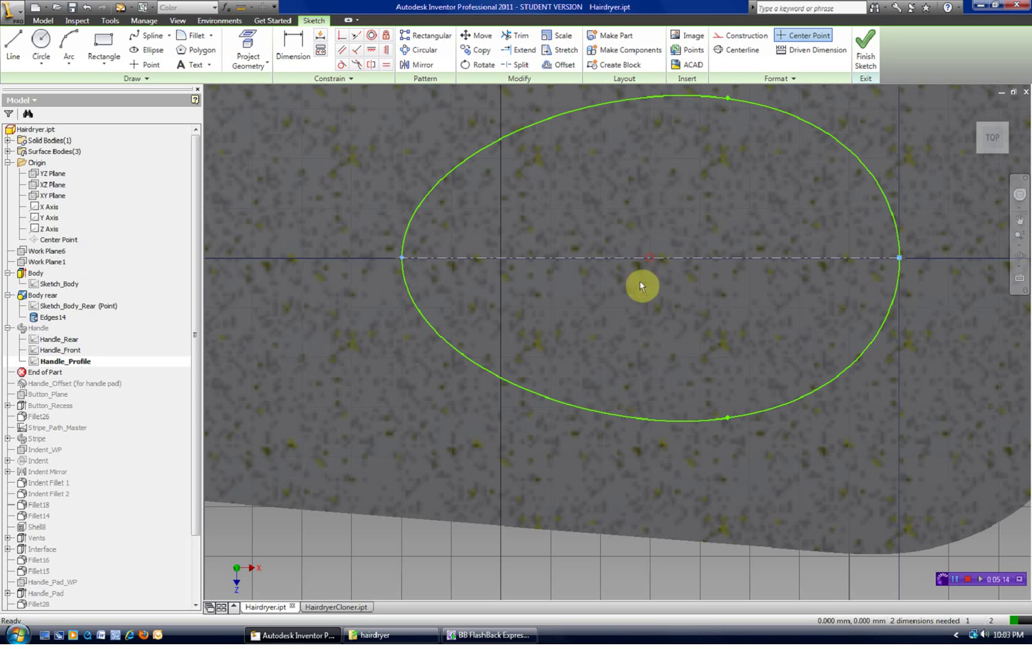
left_click(612, 266)
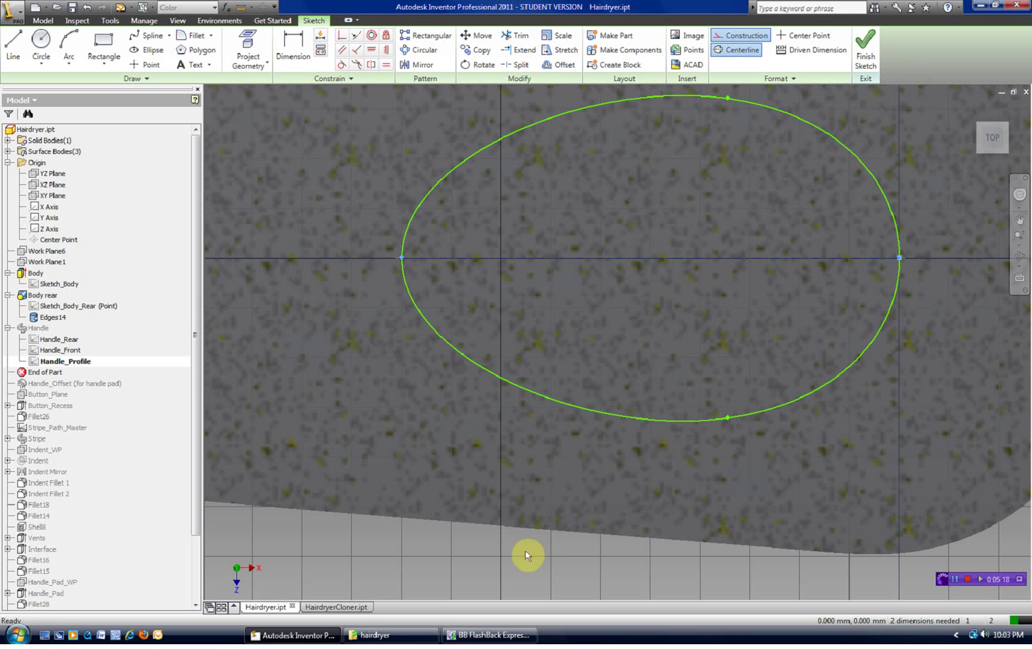
Switch to HairdryerCloner.ipt and draw a construction line from the center point to the opposite spline point on the X axis.
left_click(347, 608)
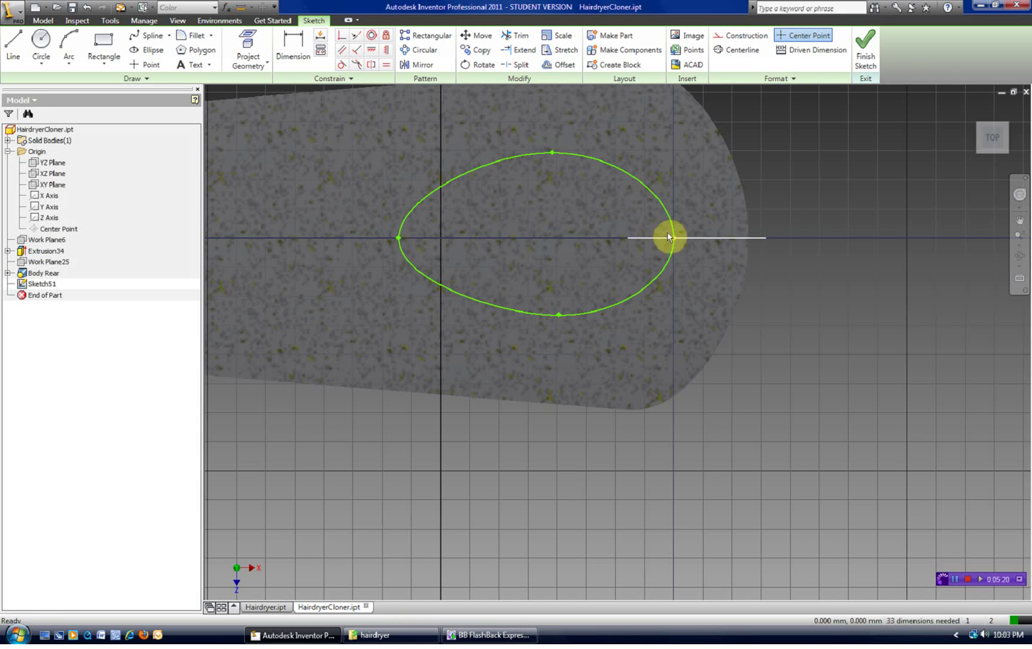
left_click(15, 58)
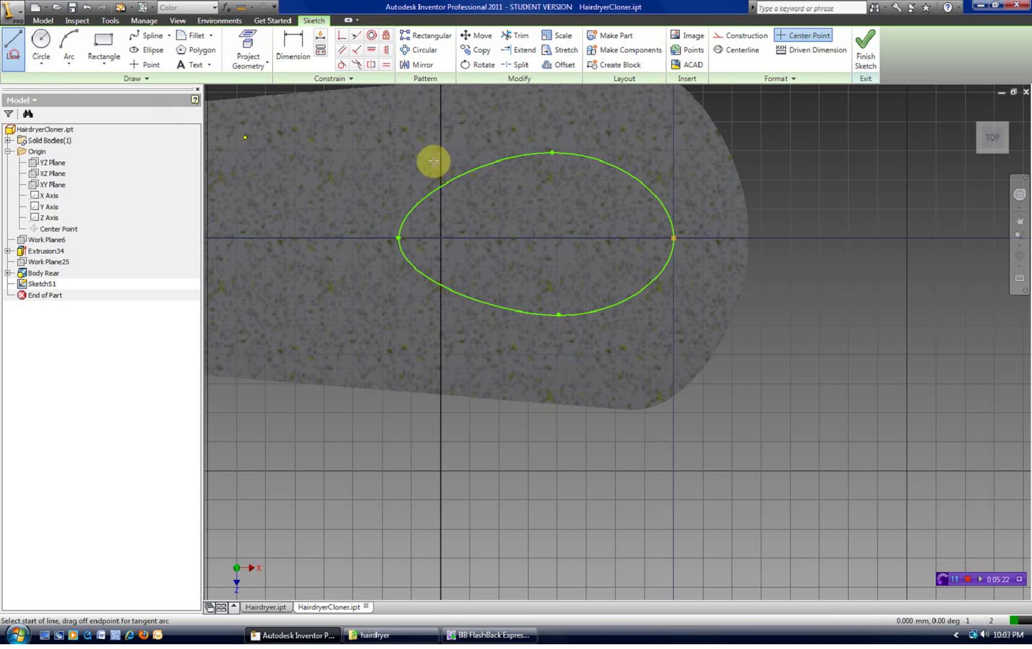
left_click(751, 36)
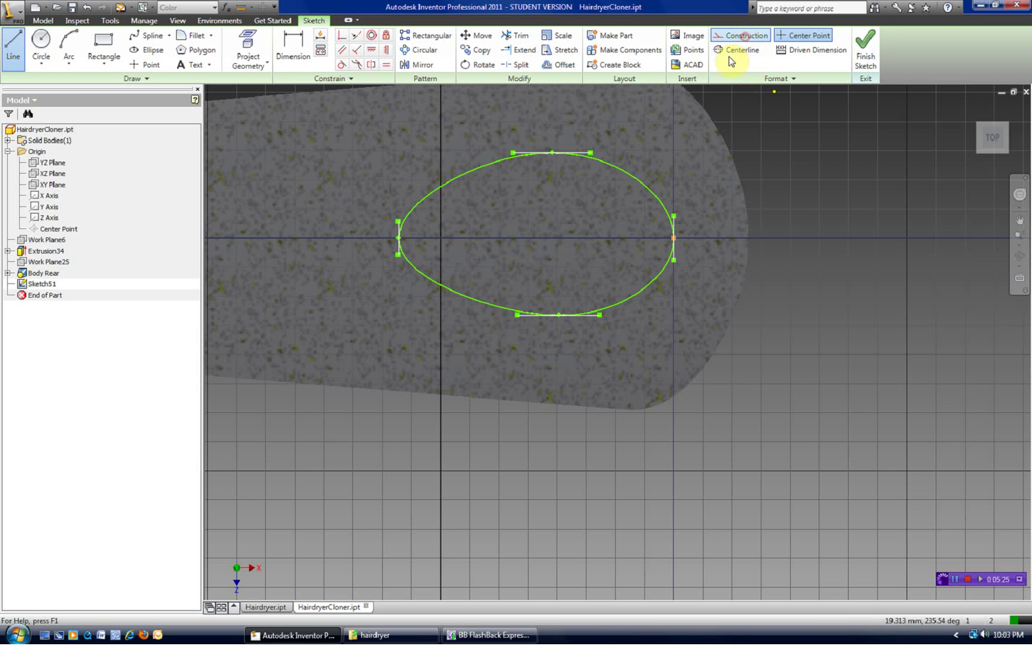
left_click(678, 237)
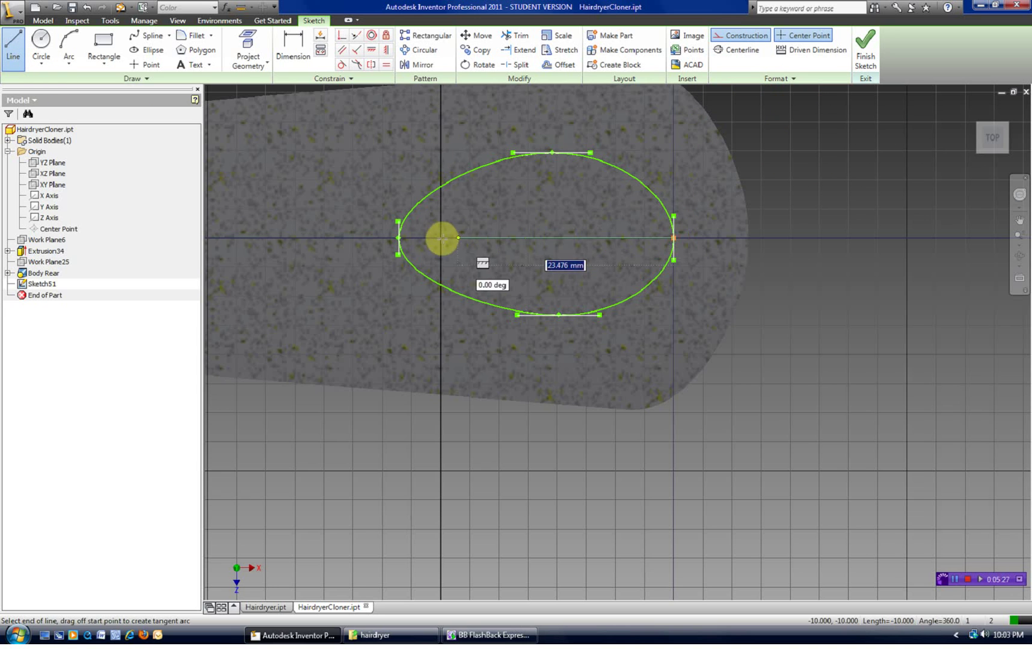
left_click(399, 238)
right_click(394, 312)
left_click(433, 316)
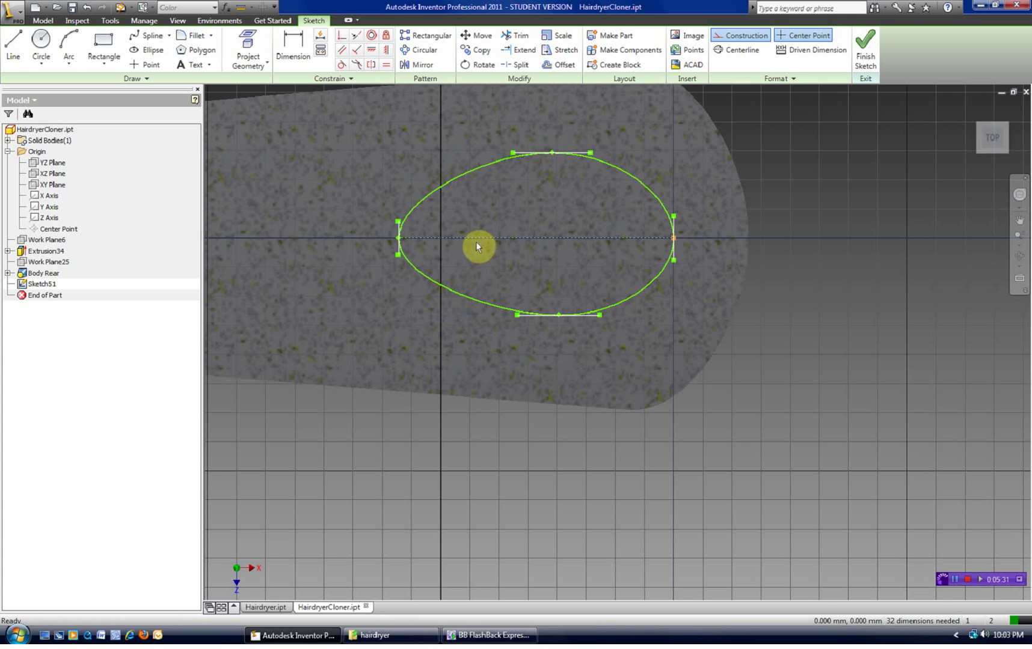
Try to apply a horizontal constraint to the construction line across the oval.
left_click(371, 52)
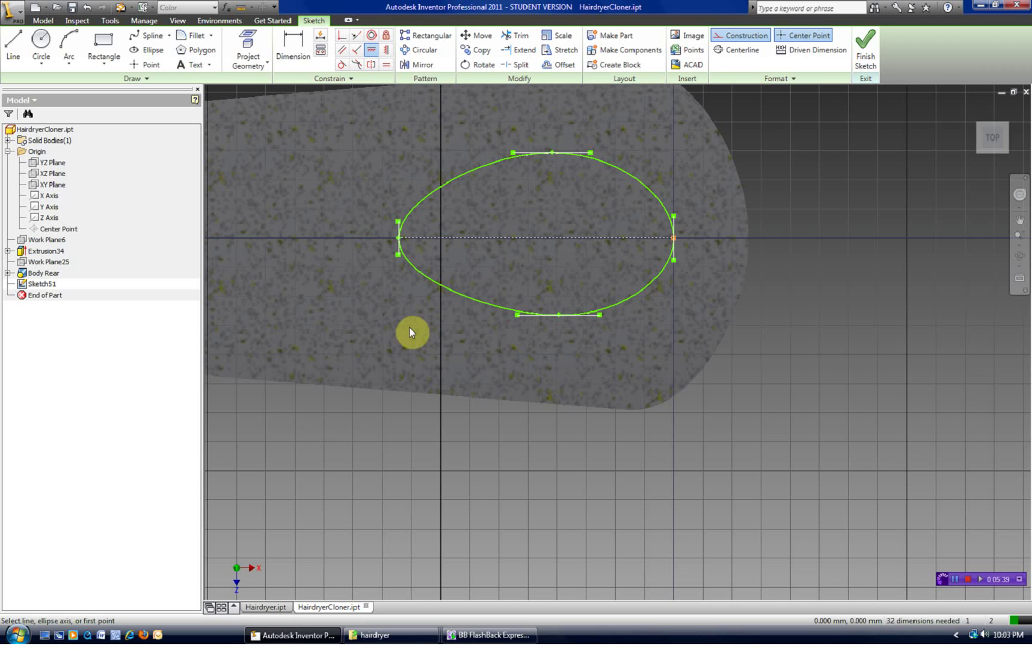
left_click(868, 54)
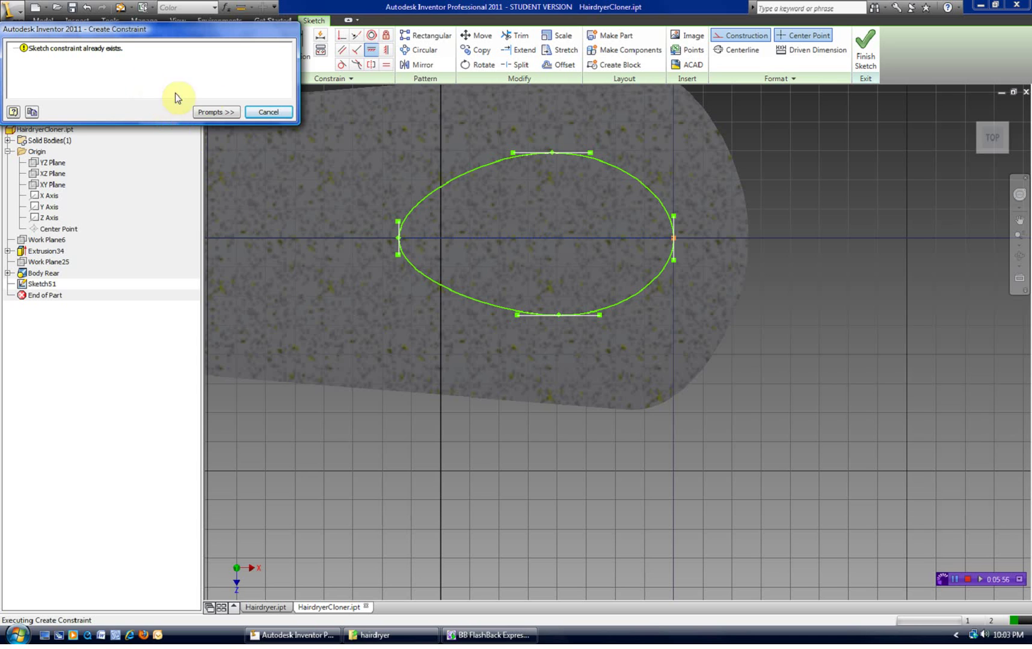
left_click(259, 114)
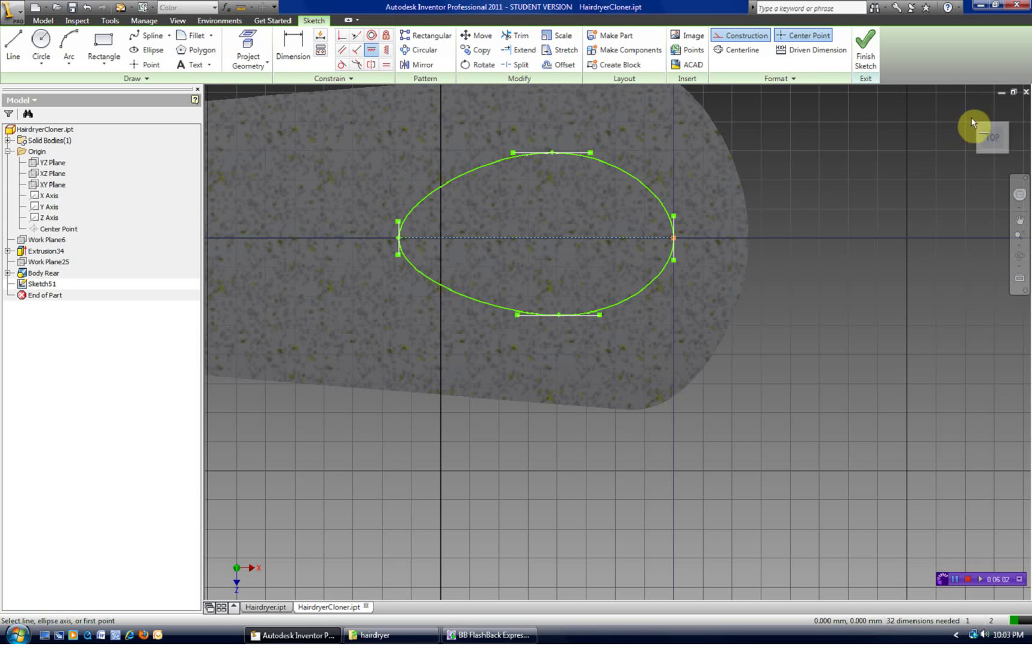
right_click(874, 152)
left_click(891, 161)
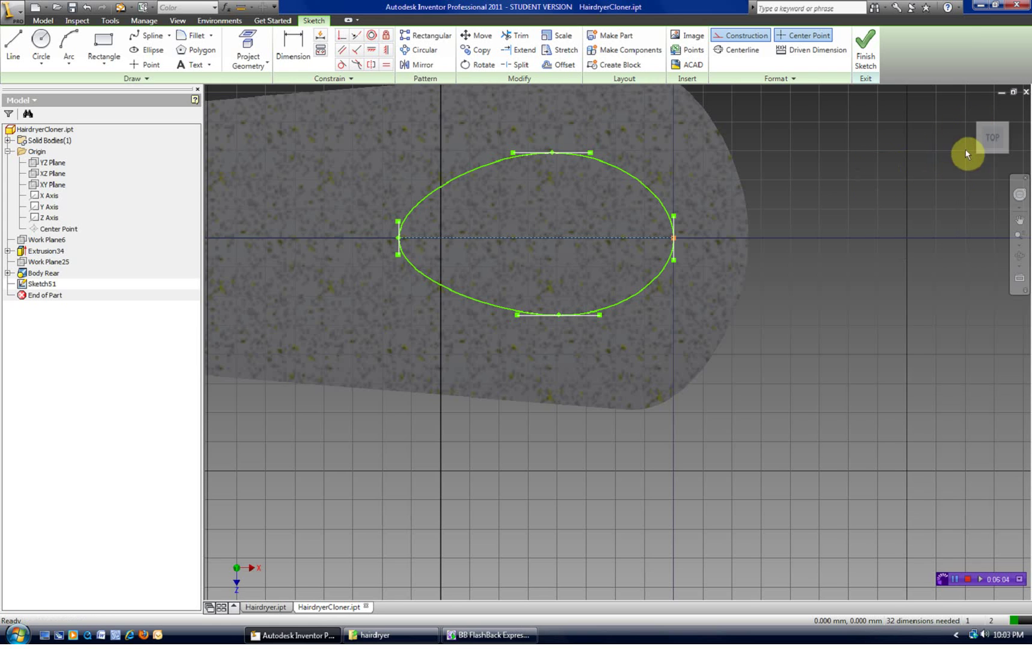
Finish the handle profile sketches in HairdryerCloner.ipt and Hairdryer.ipt, showing each part in its home view.
left_click(867, 52)
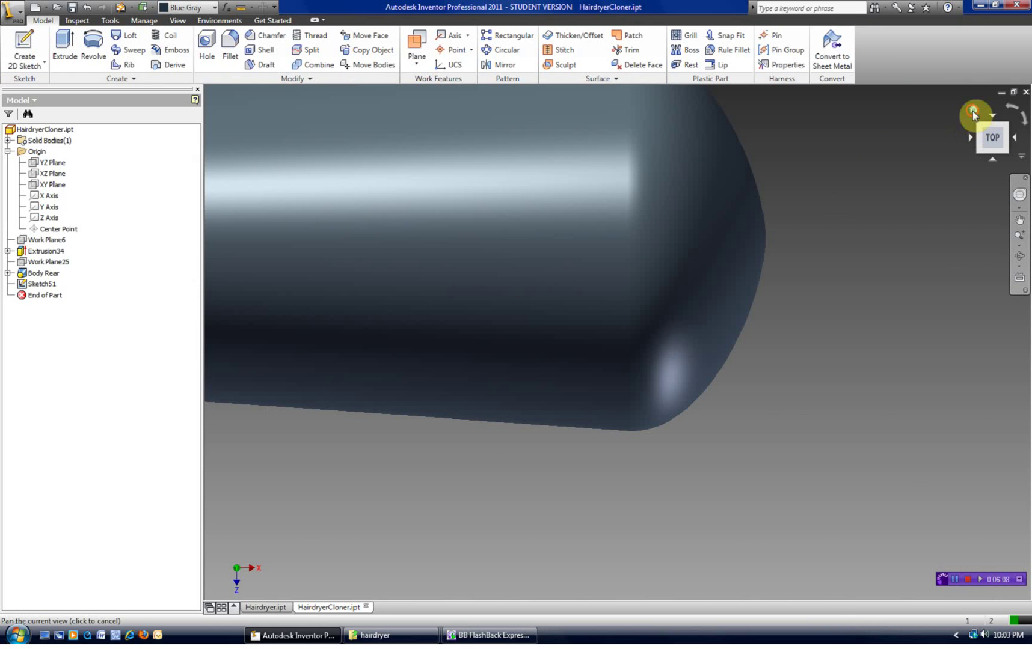
left_click(972, 111)
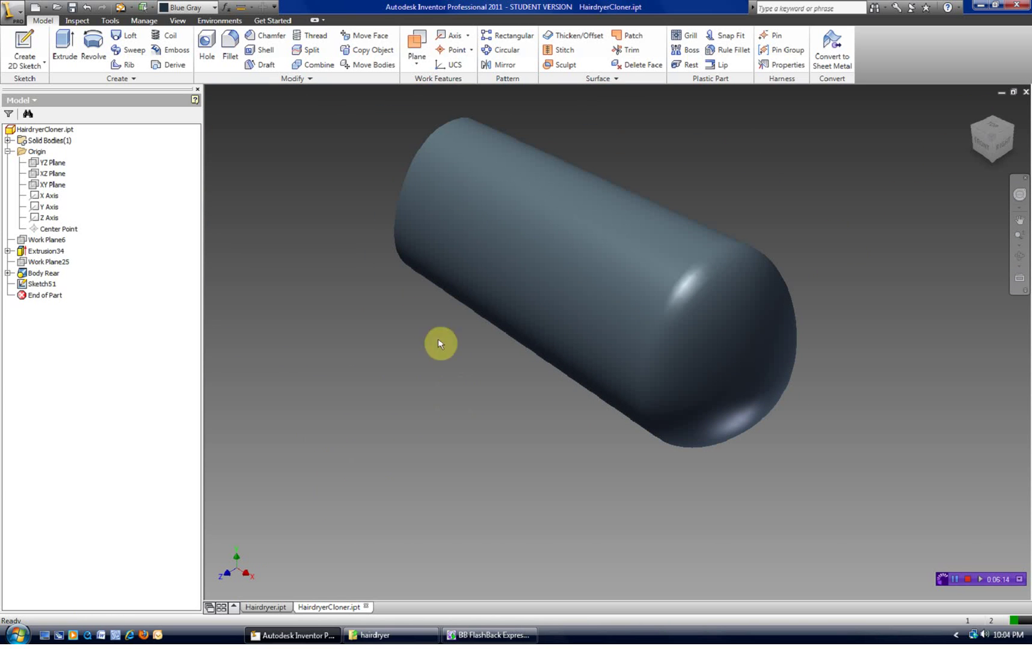
left_click(259, 609)
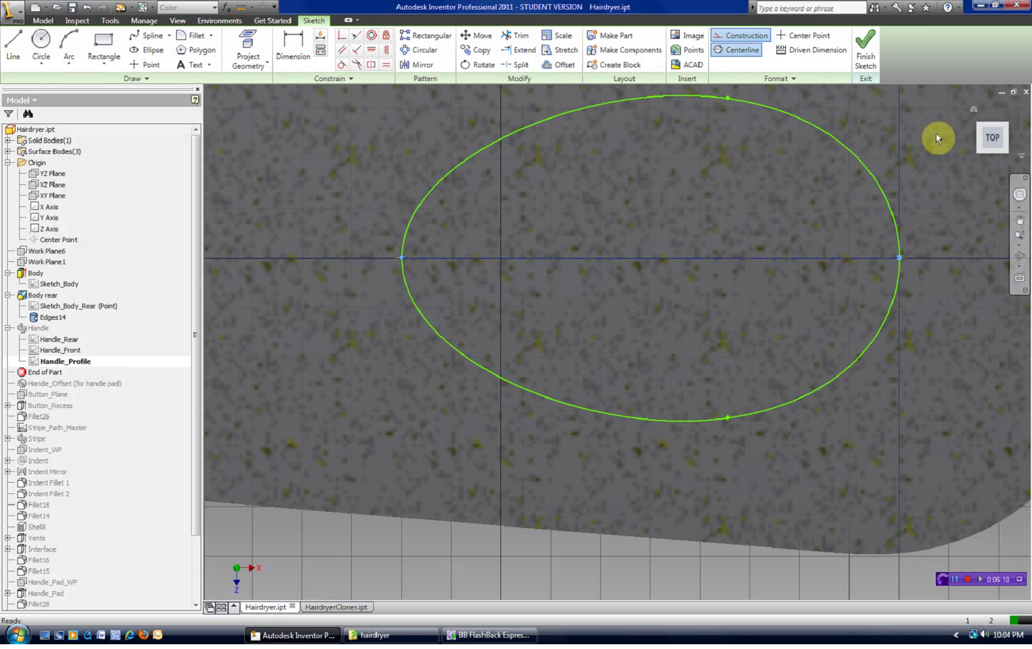
left_click(871, 62)
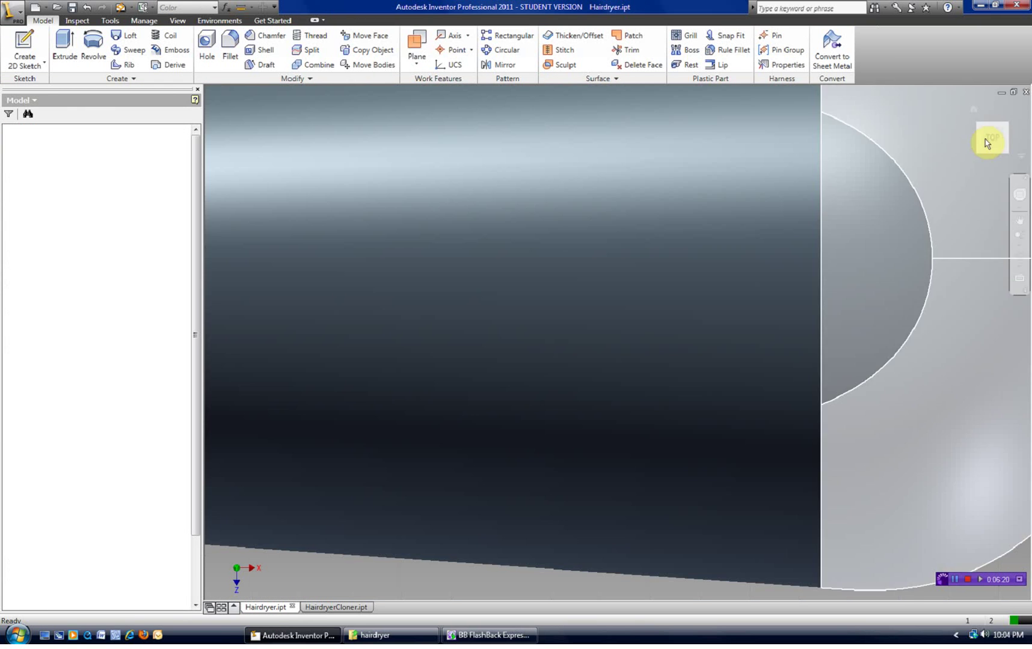
left_click(975, 109)
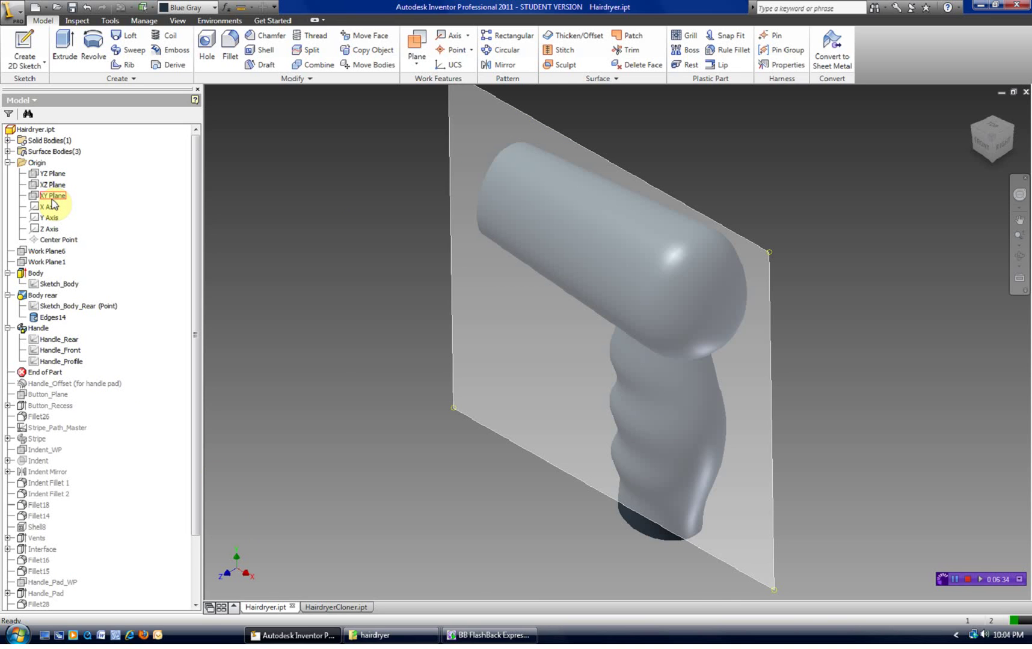
Switch to HairdryerCloner.ipt and start a new sketch on the XY Plane, viewed from the front.
left_click(335, 607)
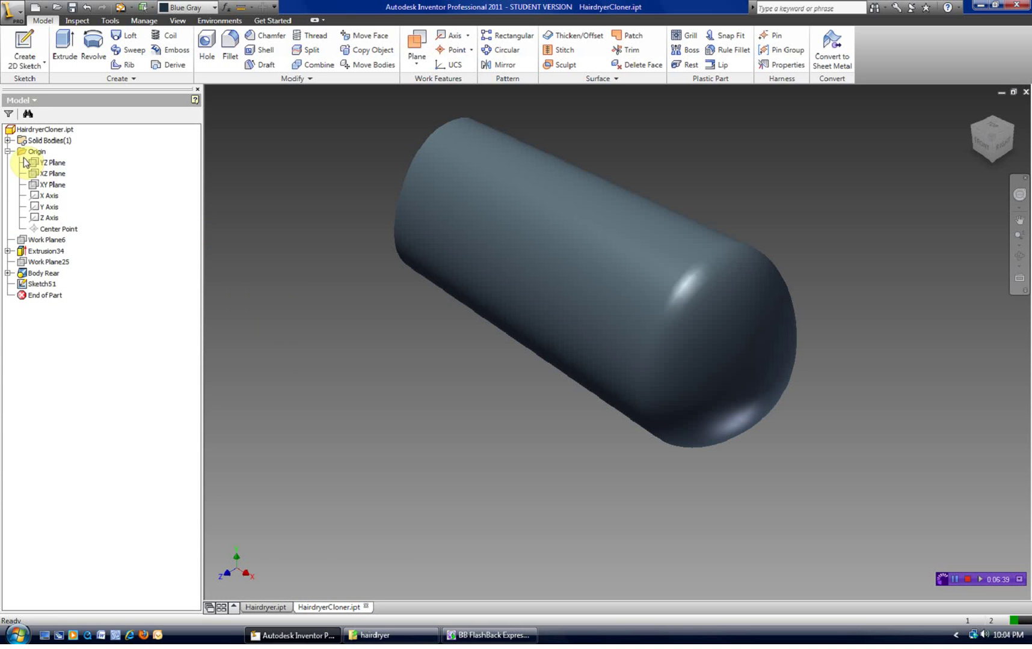
left_click(27, 76)
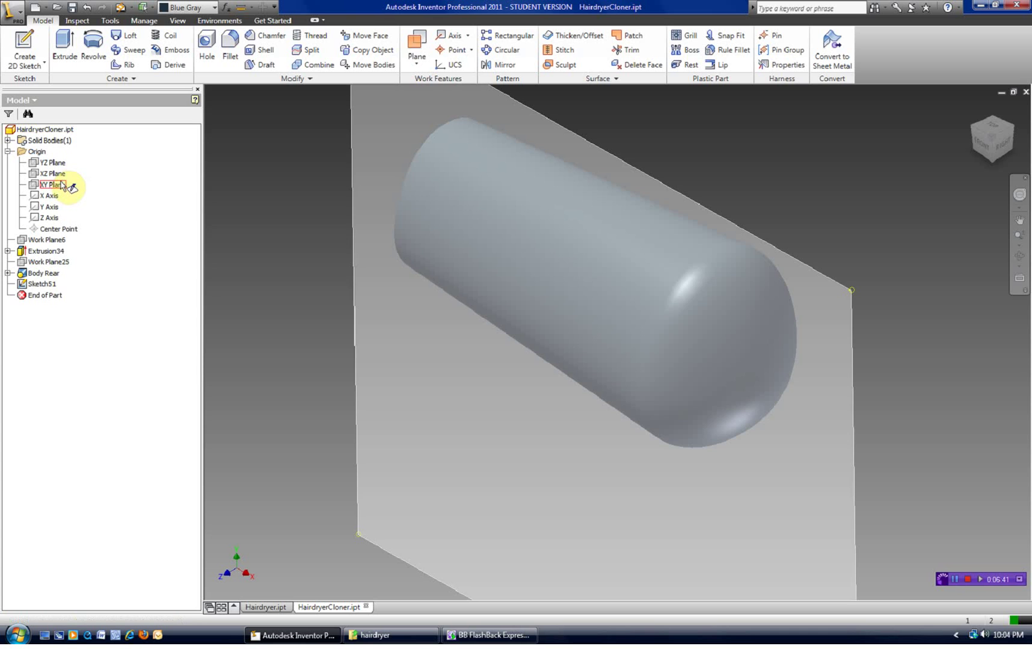
left_click(62, 183)
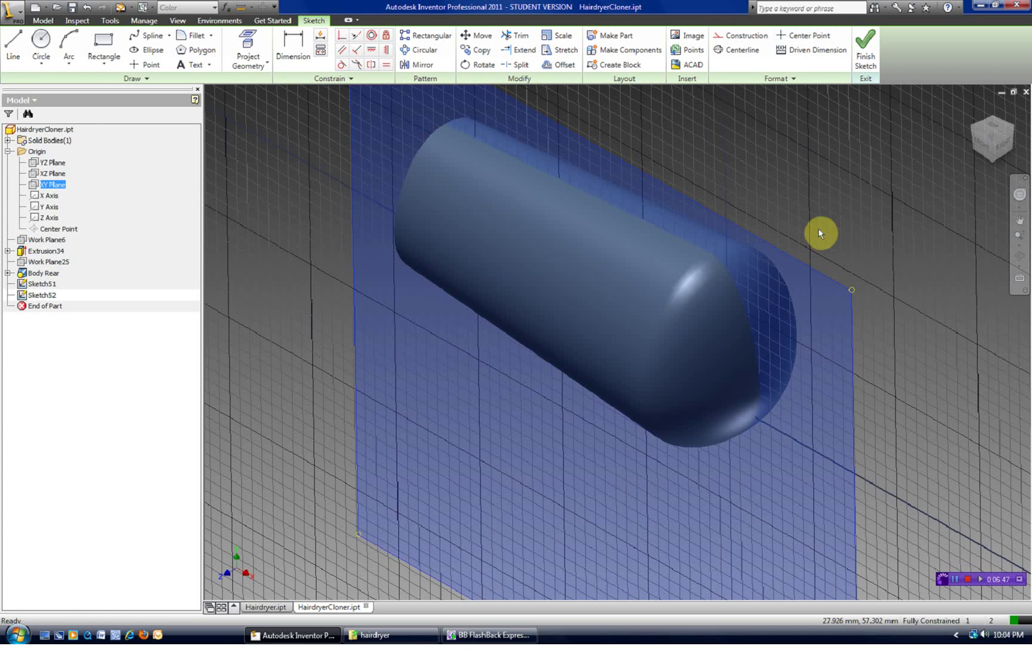
left_click(980, 142)
scroll(723, 368, "down", 3)
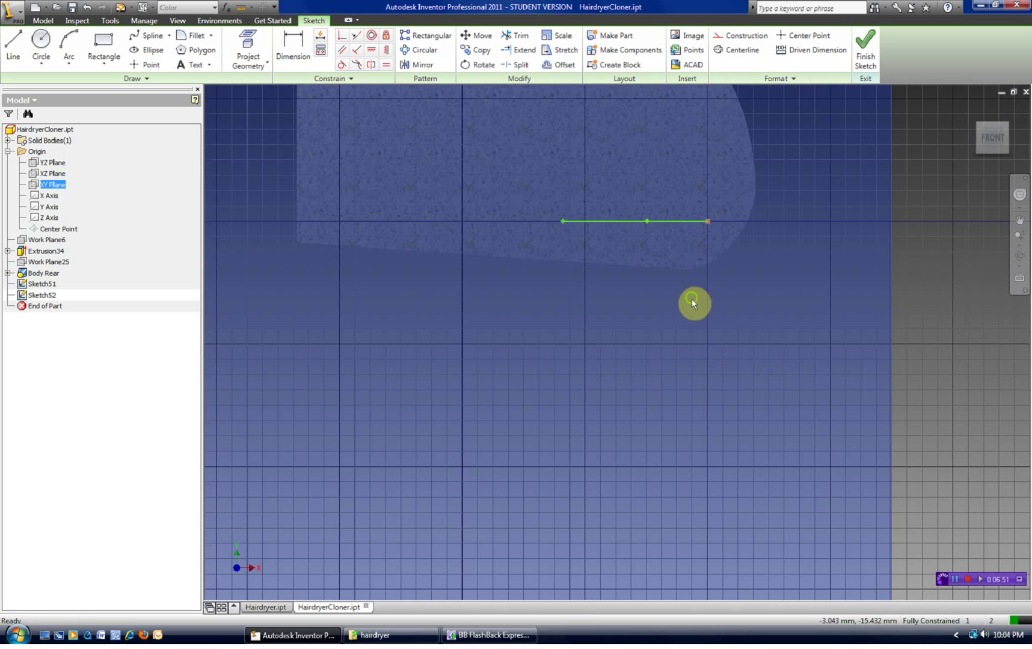
middle_click_drag(693, 301, 638, 364)
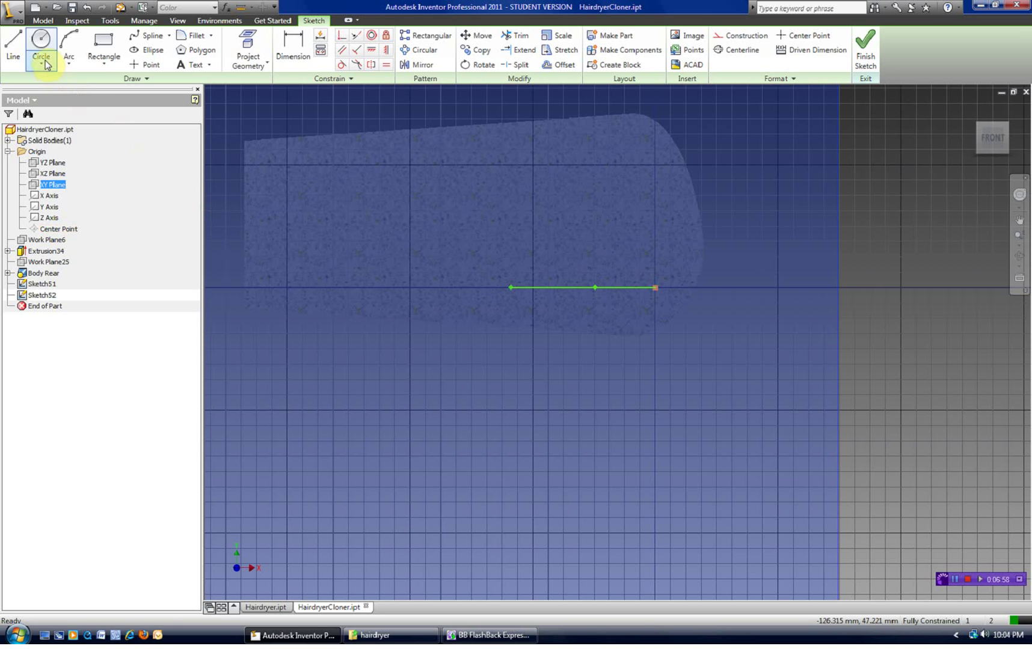
Draw a three-point spline from the center point downward, bulging slightly outward and ending about 64 mm below the X axis.
left_click(145, 38)
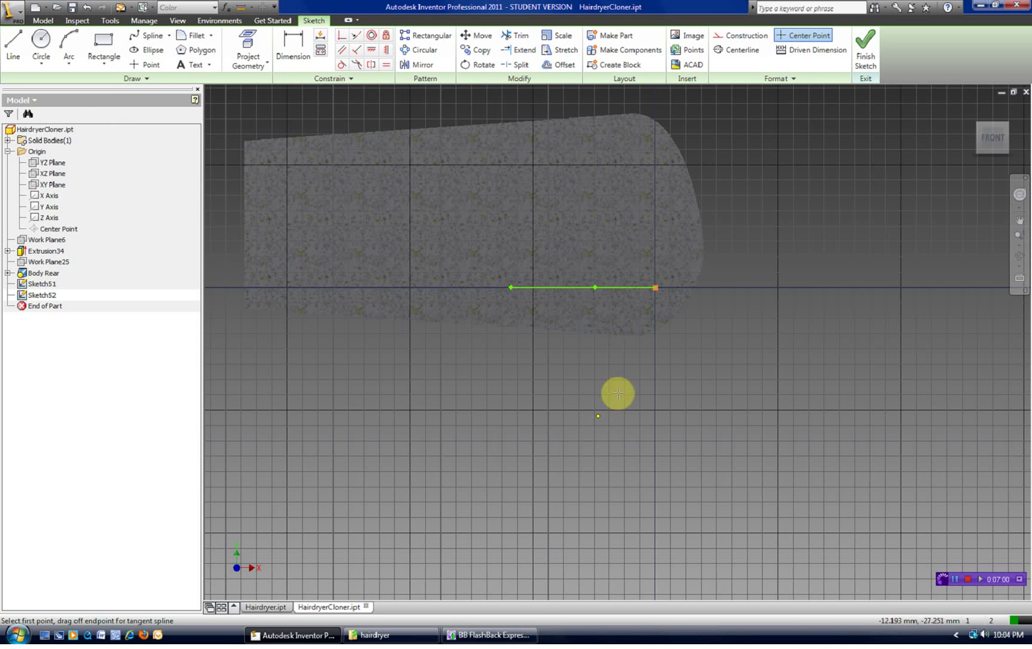
left_click(656, 289)
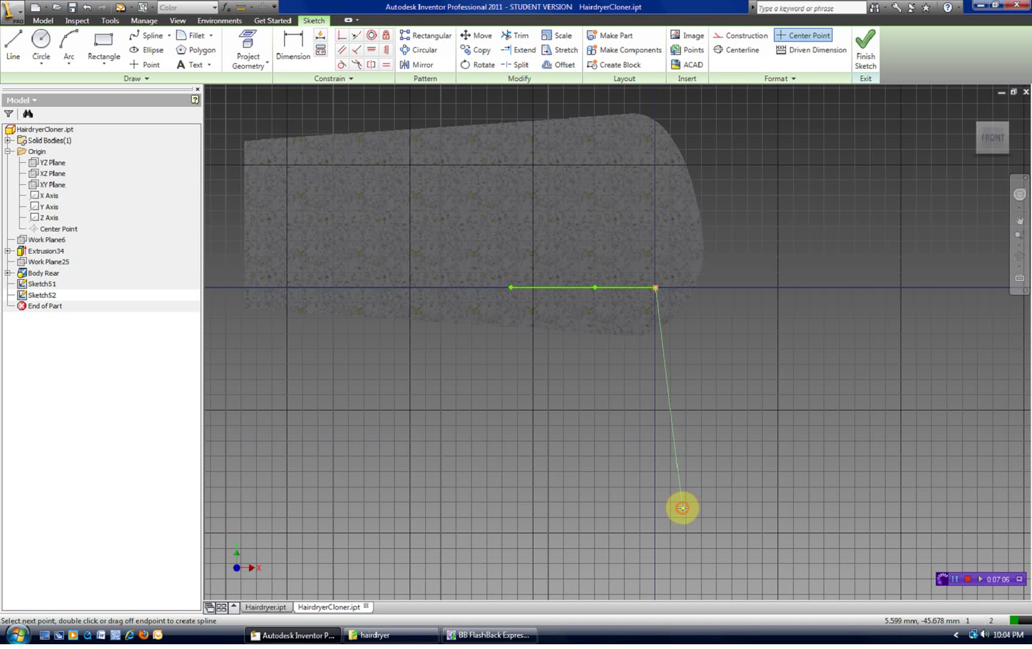
scroll(677, 509, "down", 3)
middle_click_drag(680, 518, 681, 418)
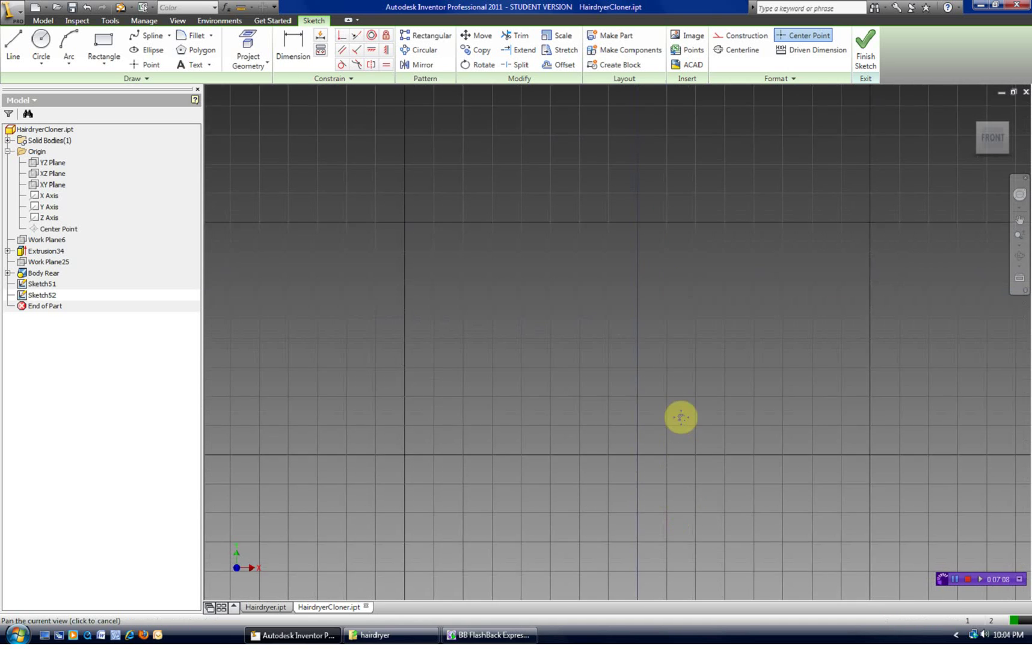
scroll(681, 413, "up", 2)
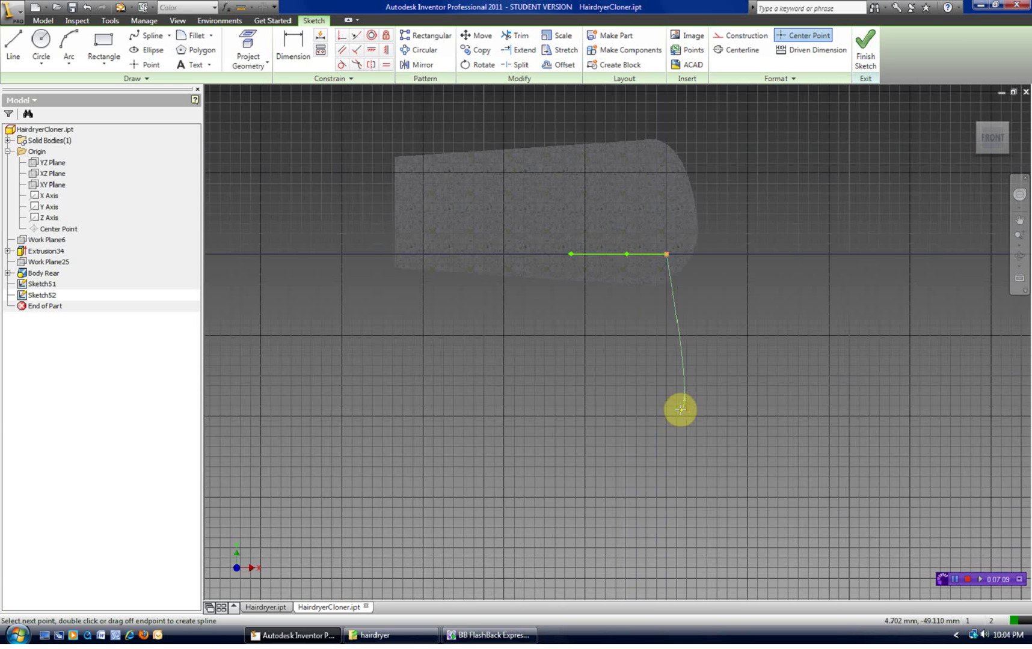
left_click(665, 458)
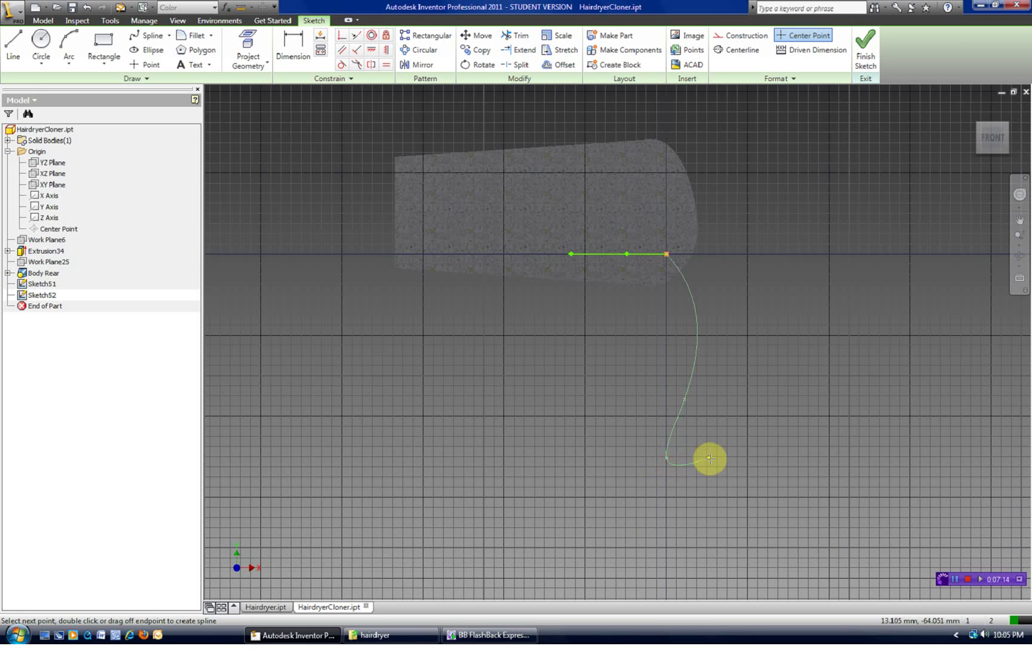
right_click(709, 459)
left_click(730, 468)
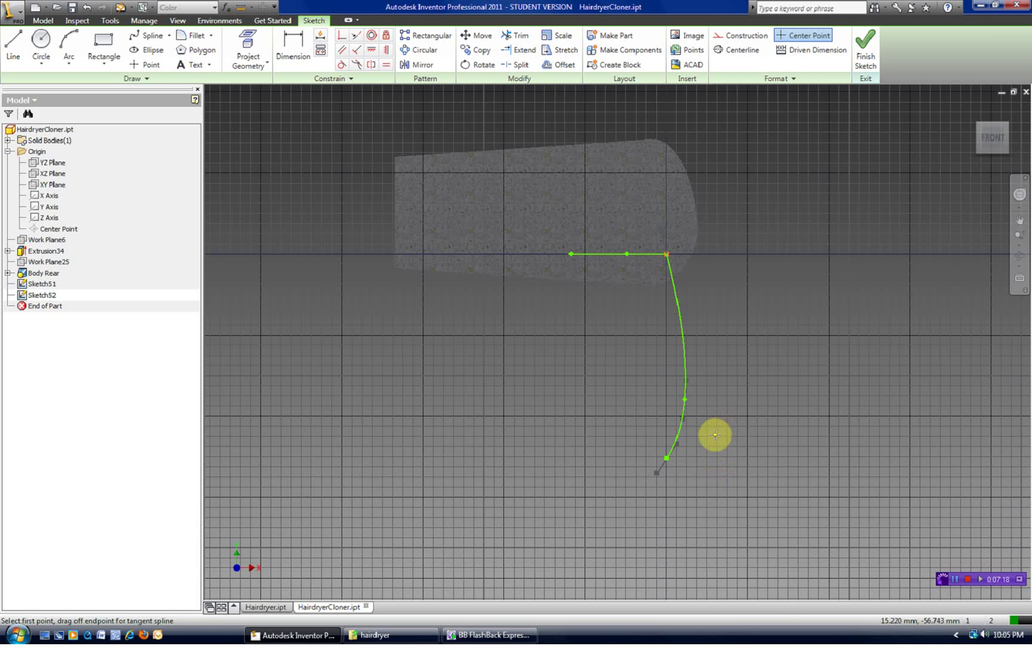
right_click(721, 368)
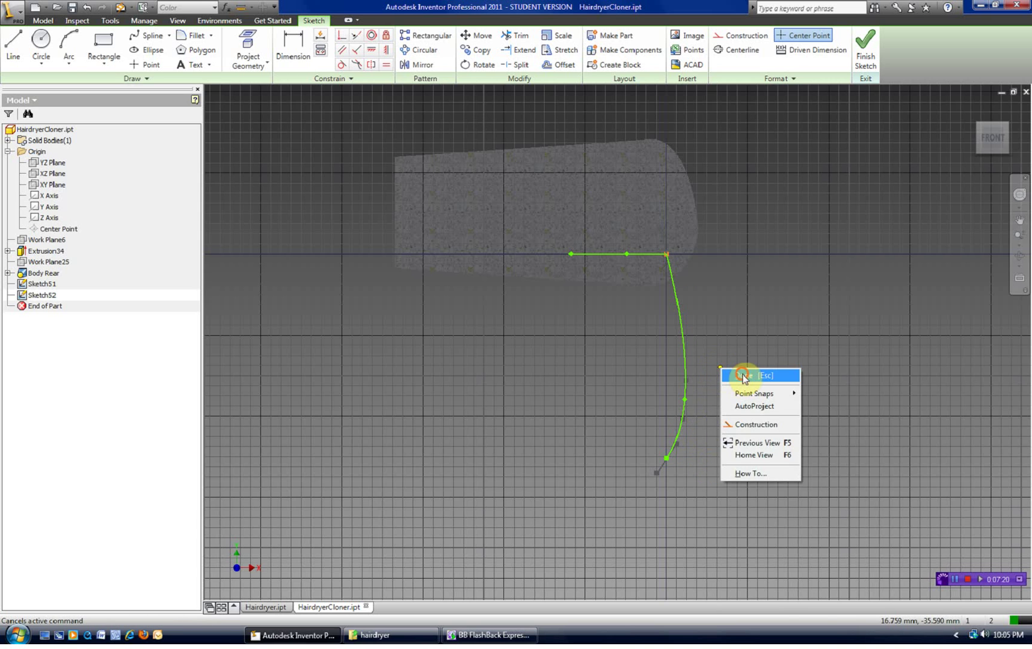
left_click(743, 377)
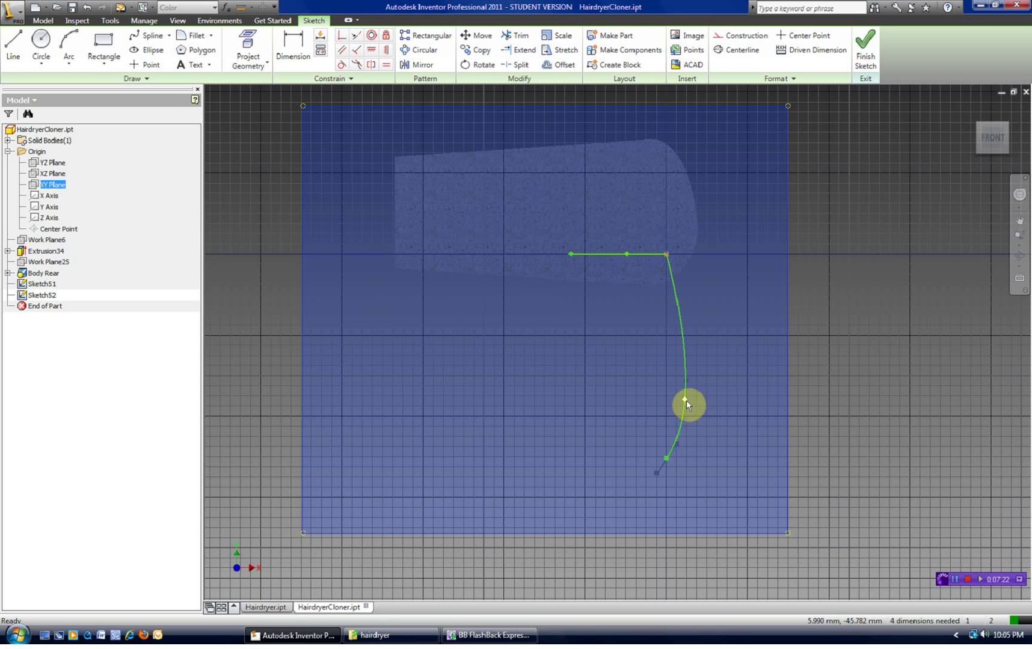
Move the rail spline's middle point up to about mid-height and shift its lower endpoint slightly in the positive X direction.
left_click(684, 407)
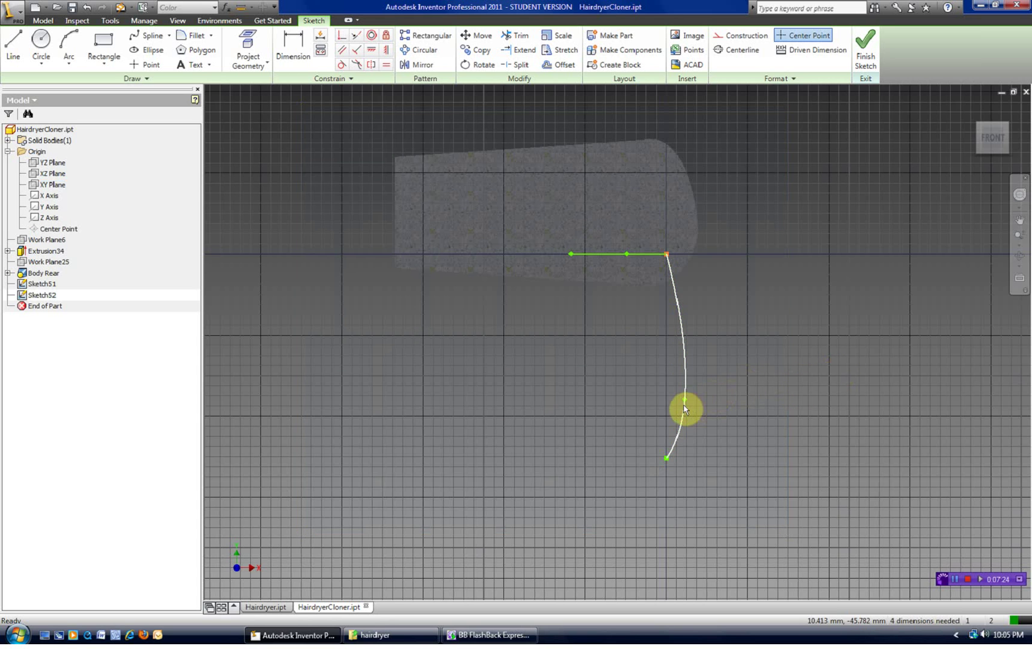
left_click_drag(686, 400, 686, 360)
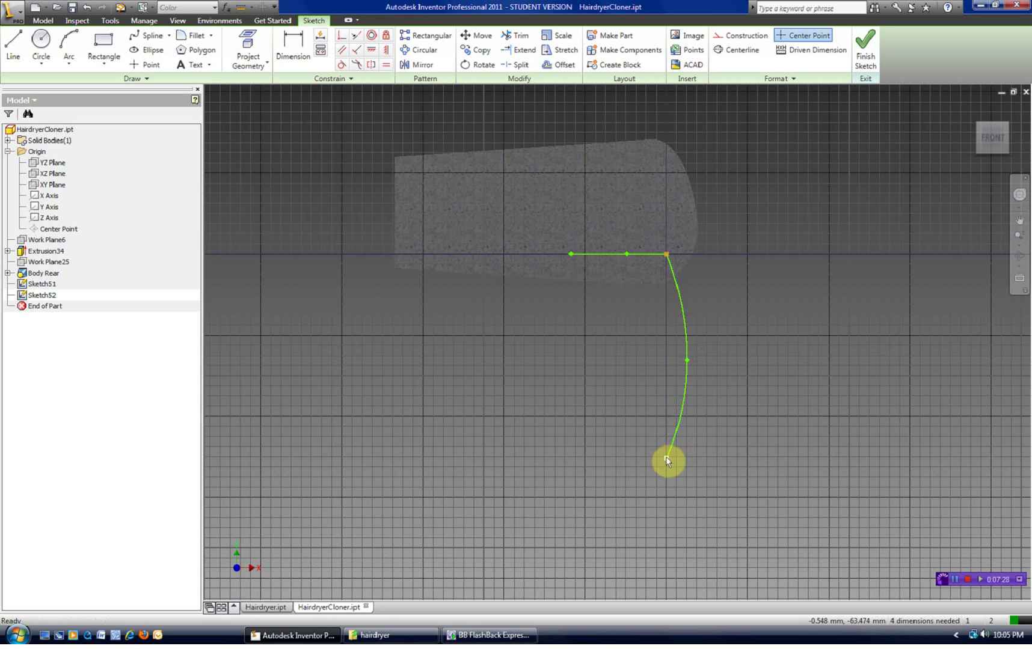
left_click_drag(667, 457, 674, 458)
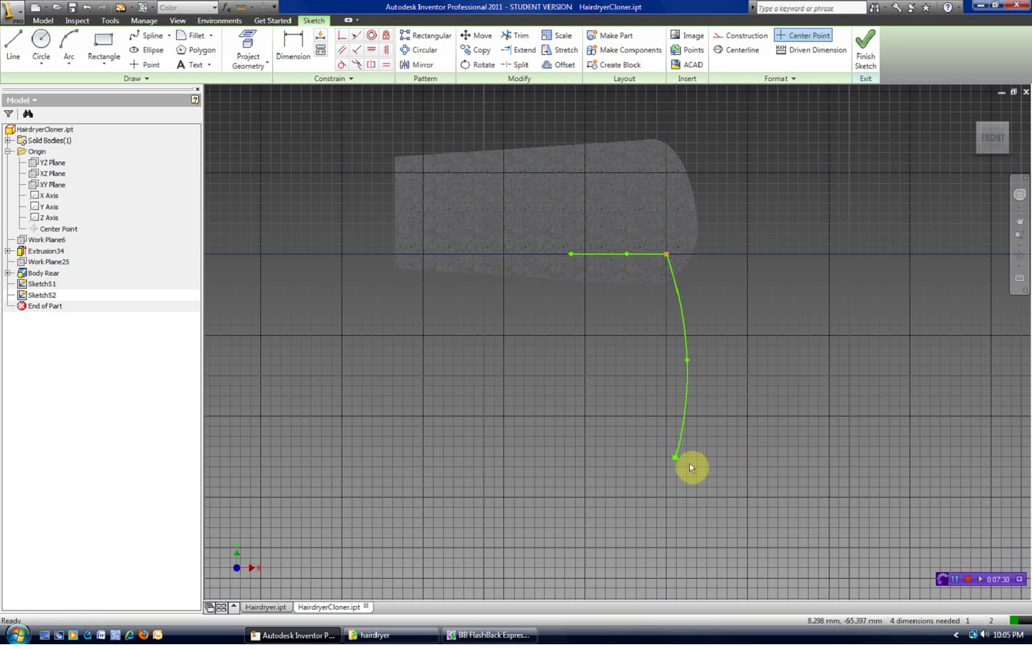
Activate the tangent handle on the spline's lower endpoint, then lengthen it and swing it nearly vertical.
scroll(679, 460, "up", 3)
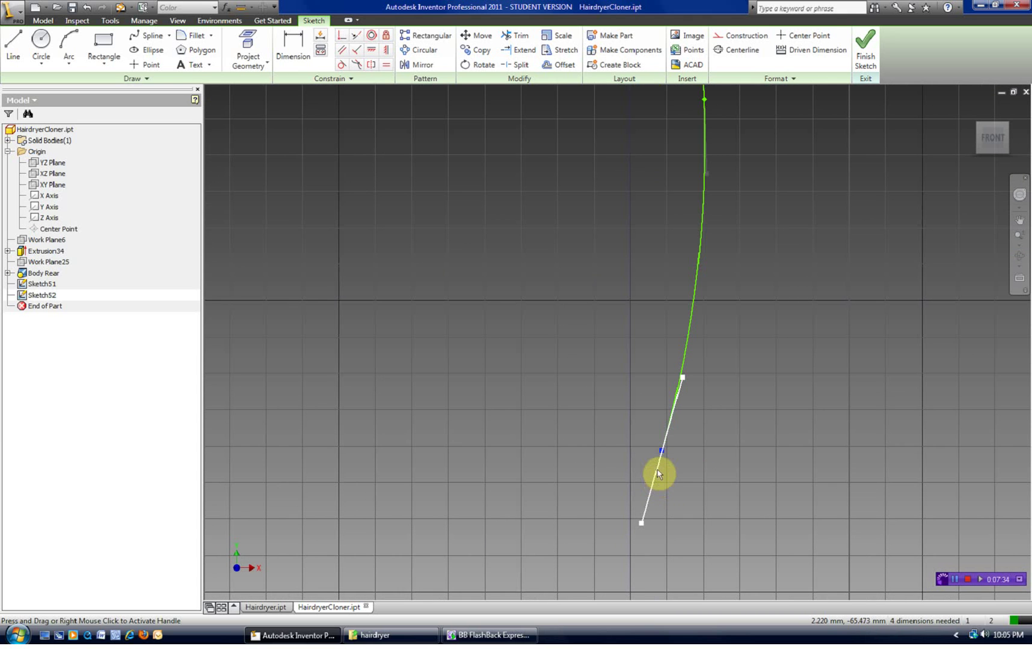
left_click(664, 456)
right_click(662, 449)
left_click(702, 330)
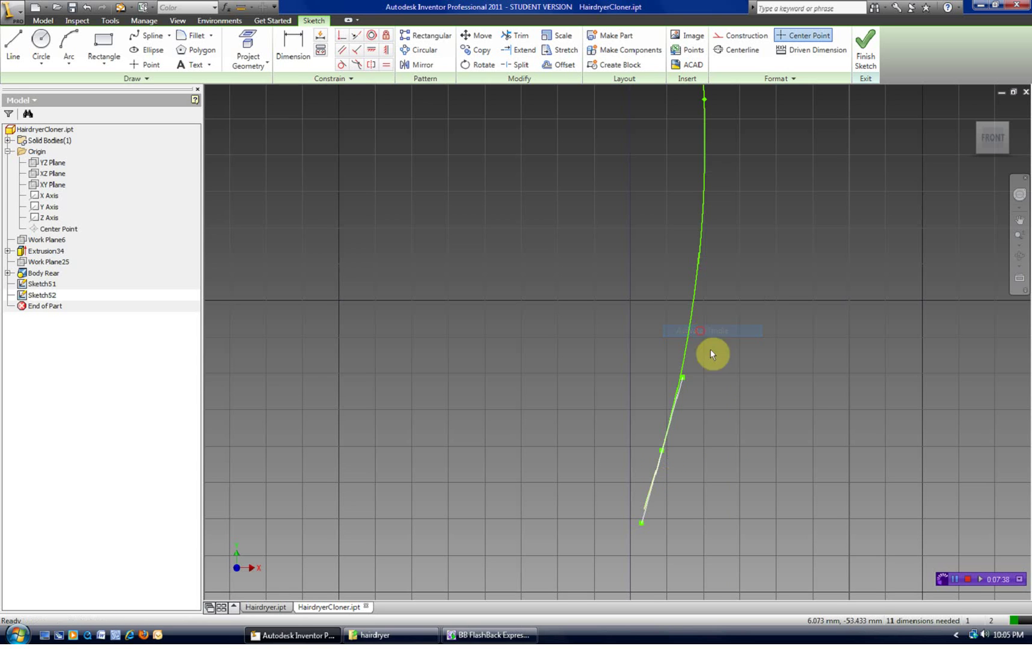
left_click_drag(684, 378, 665, 349)
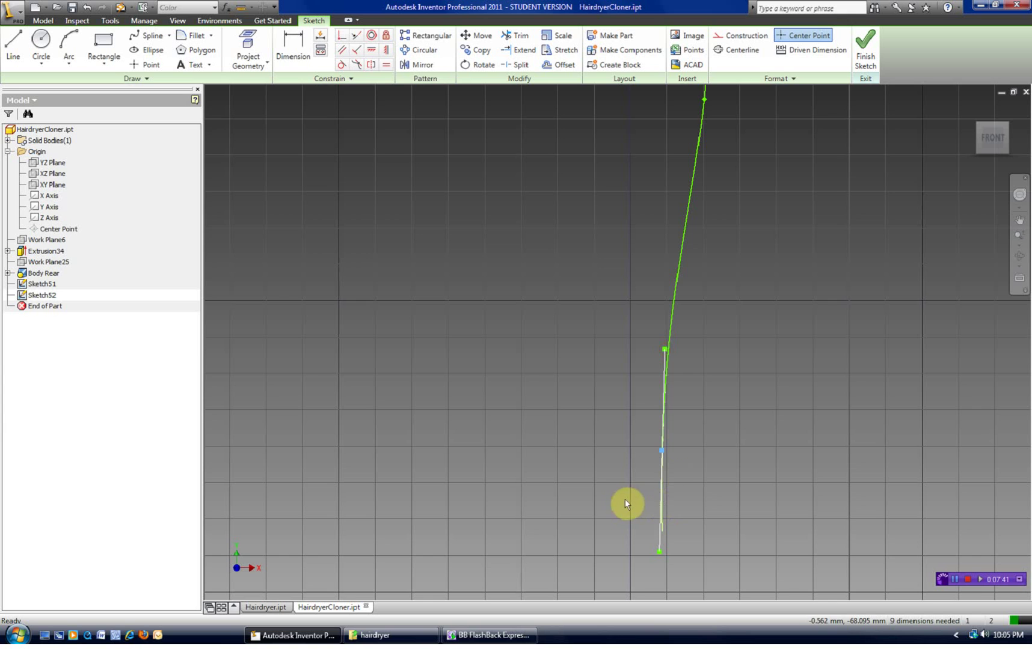
scroll(701, 499, "up", 2)
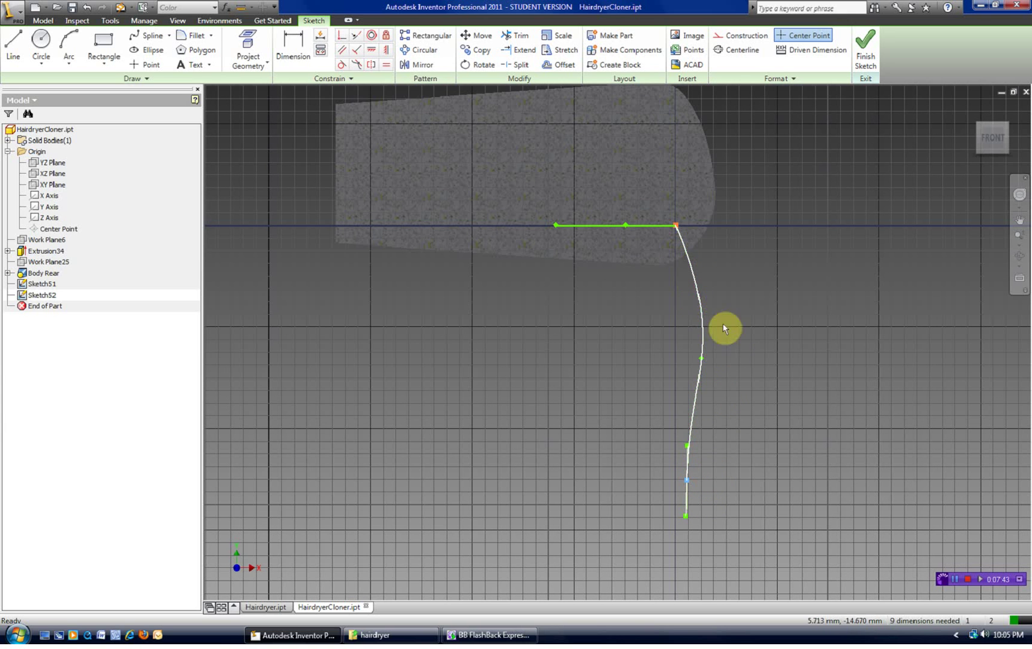
left_click(687, 479)
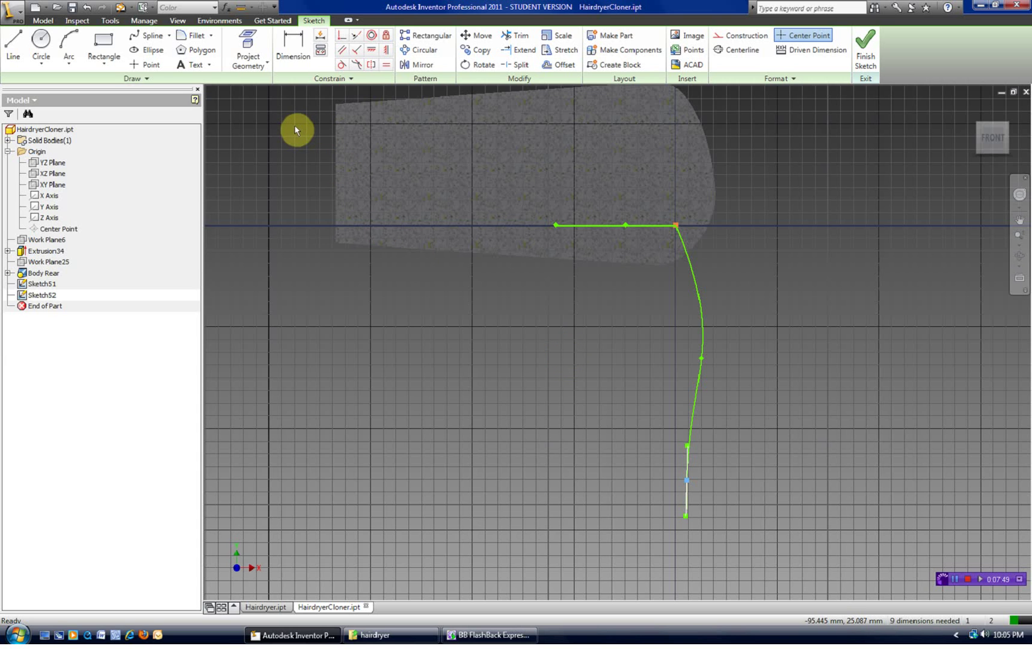
Constrain the tangent handle at the rail spline's lower endpoint to vertical and finish the sketch.
left_click(386, 52)
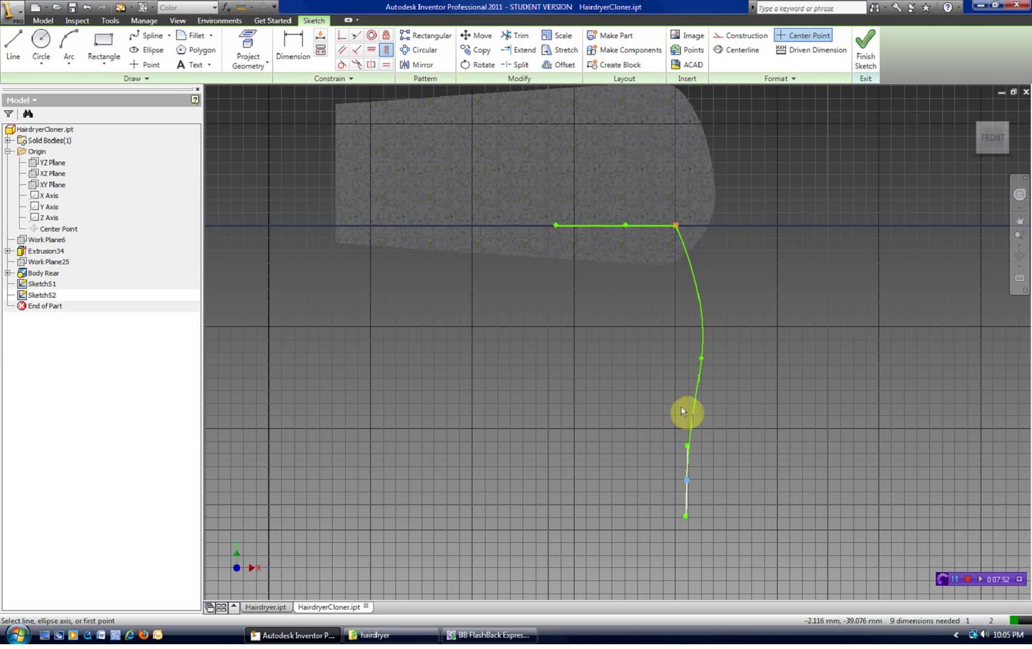
left_click(685, 499)
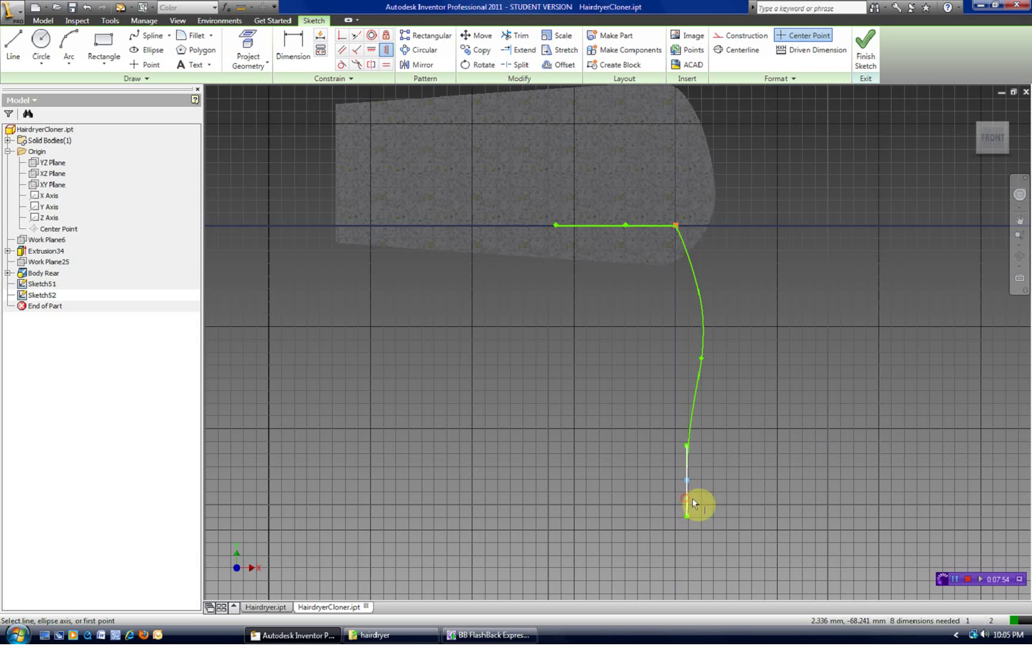
right_click(740, 481)
left_click(741, 483)
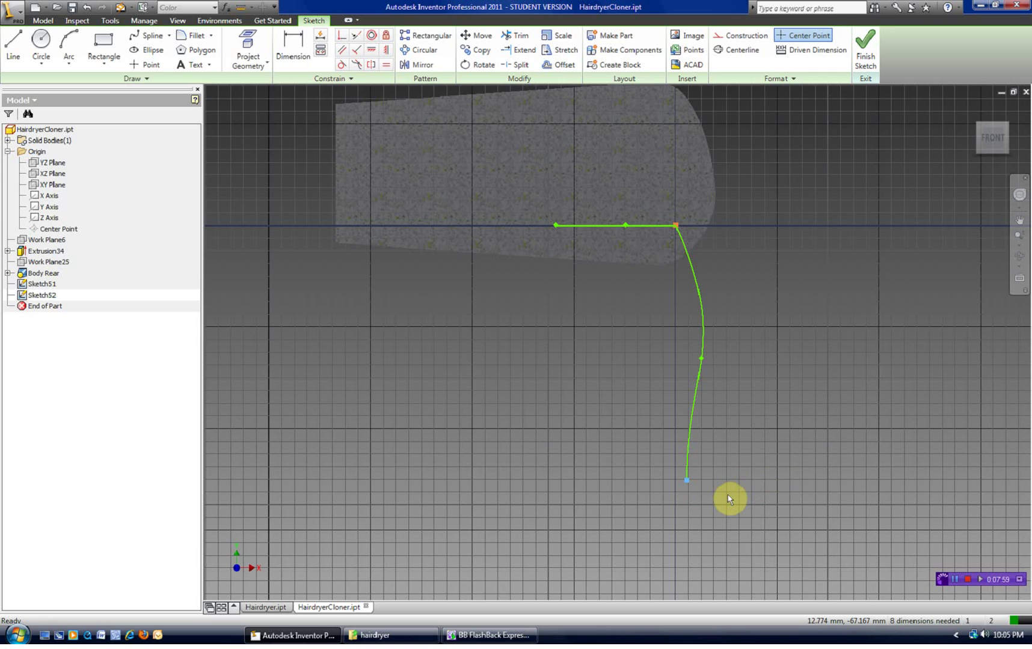
left_click(865, 47)
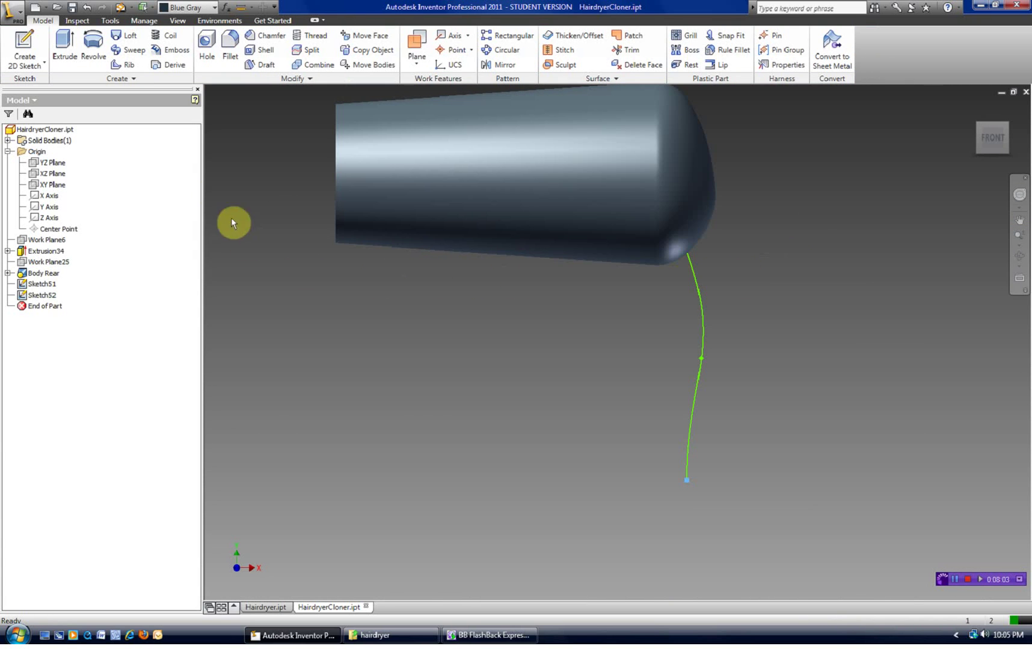
Start a new sketch on the XY Plane and slice the model graphics at the sketch plane.
left_click(24, 49)
left_click(62, 187)
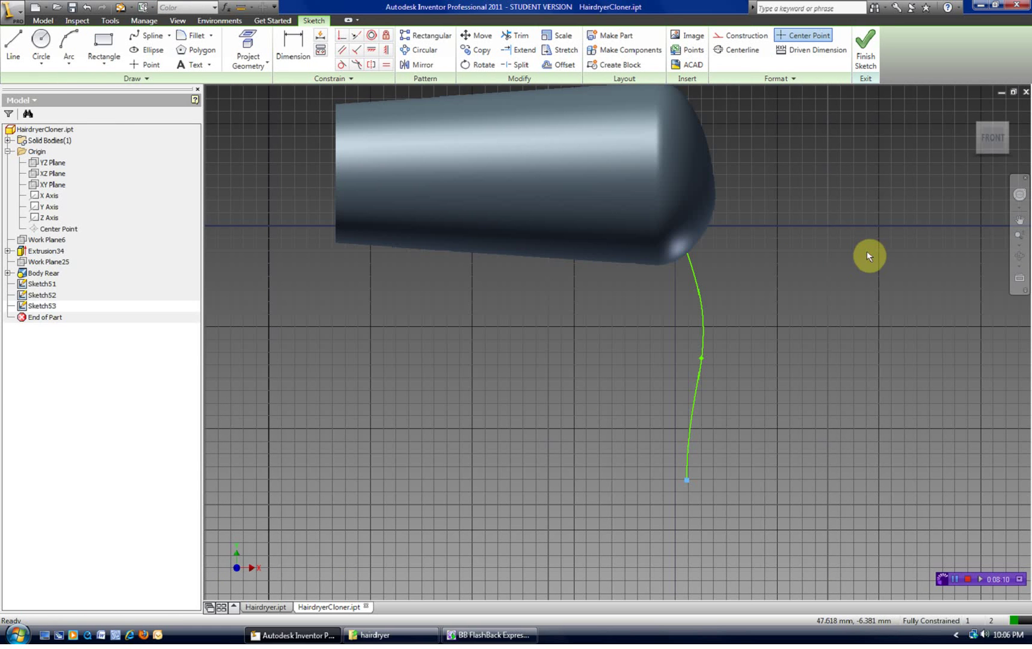
key("F7")
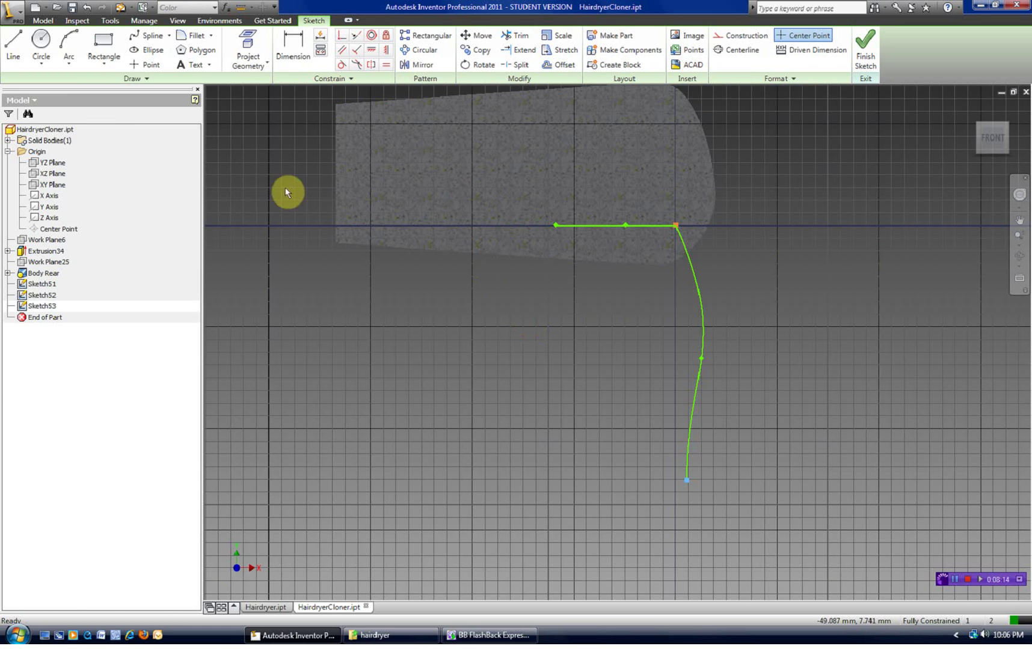
left_click(148, 35)
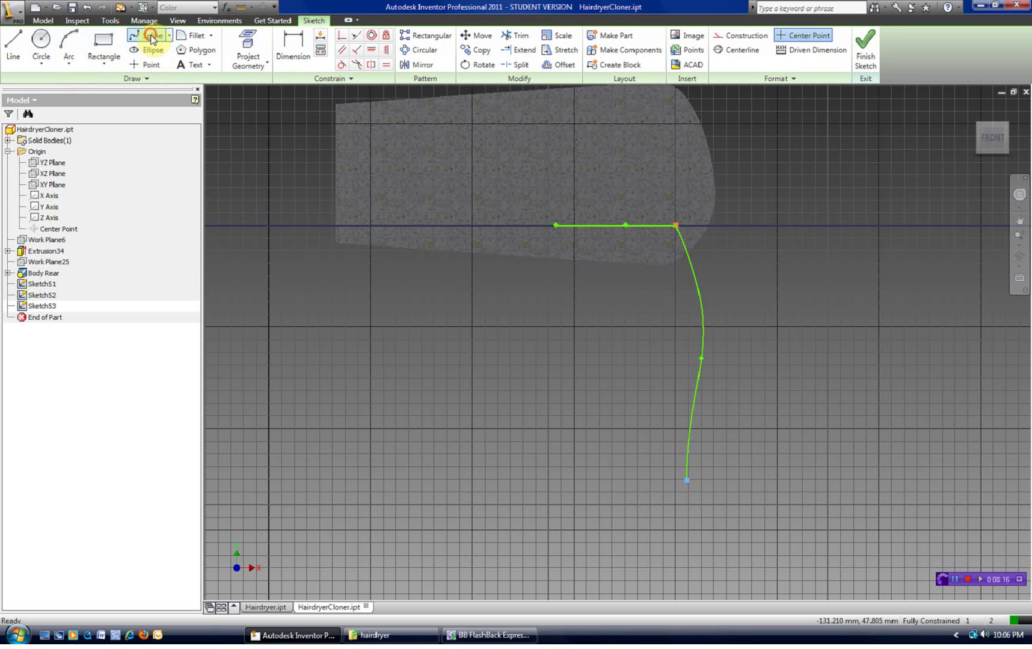
right_click(522, 325)
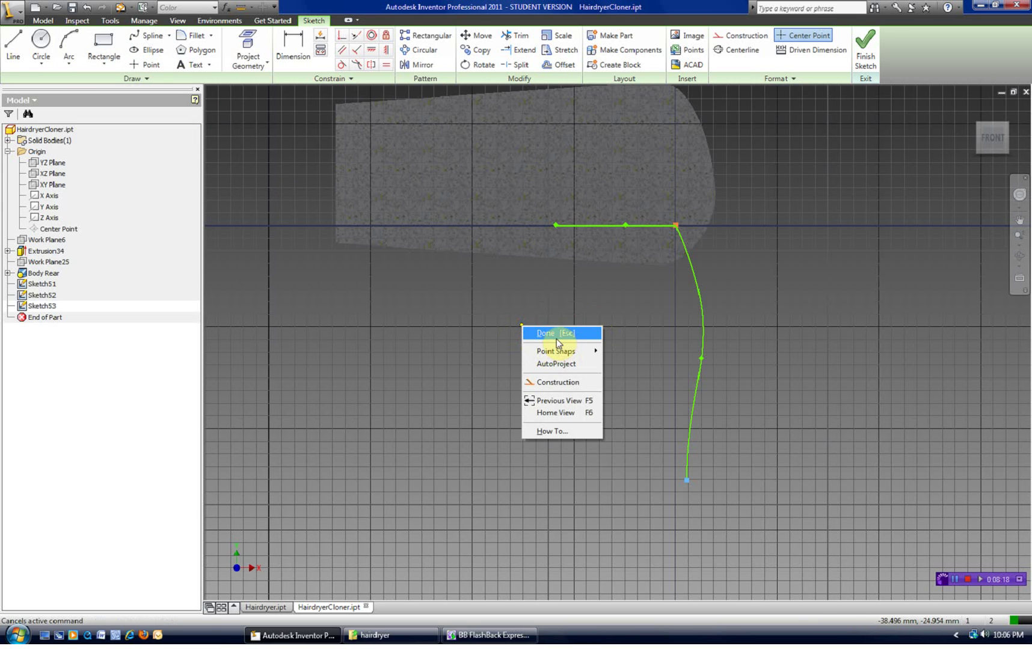
left_click(554, 333)
scroll(564, 274, "up", 3)
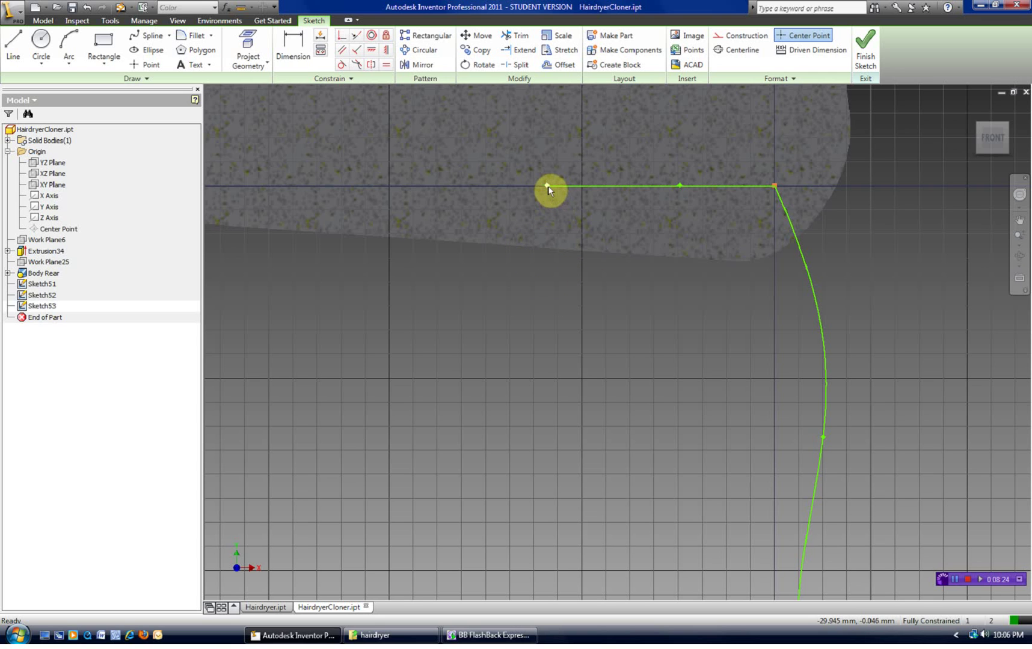
left_click(151, 35)
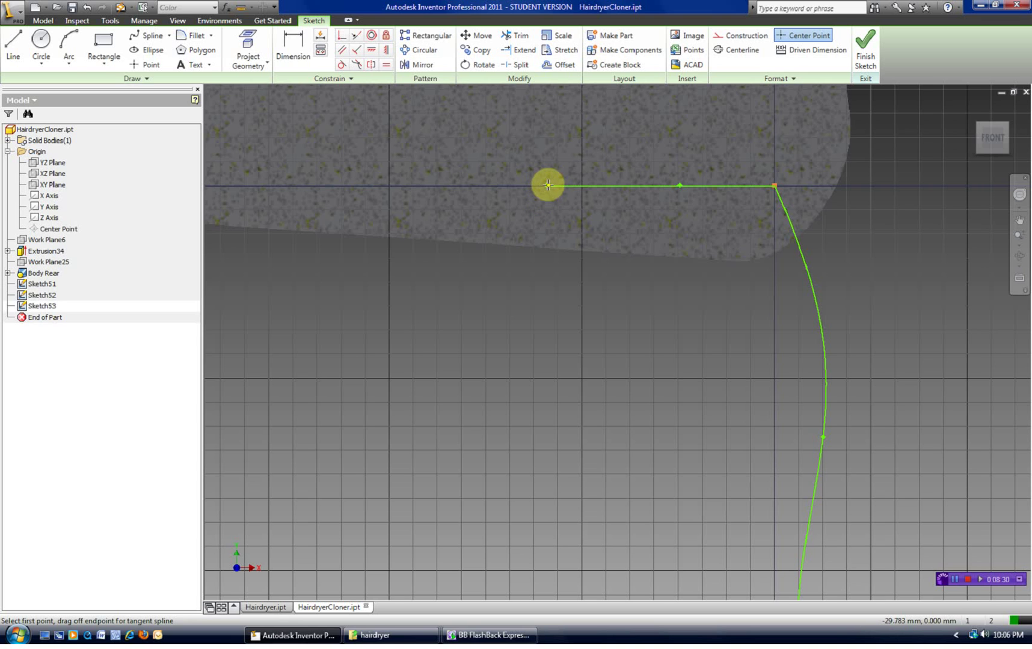
right_click(505, 254)
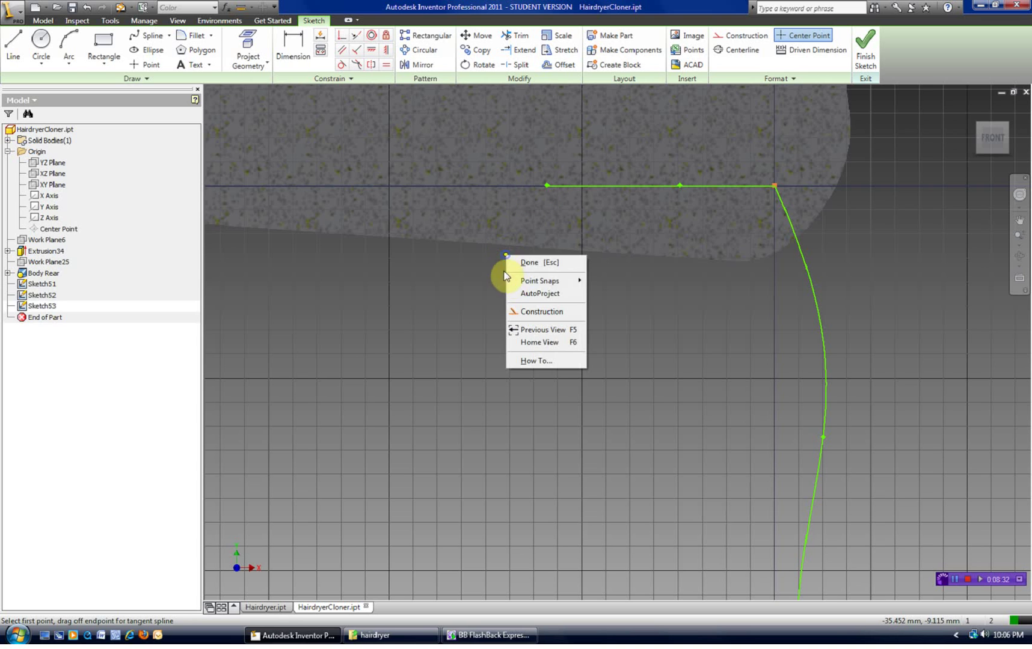
left_click(531, 264)
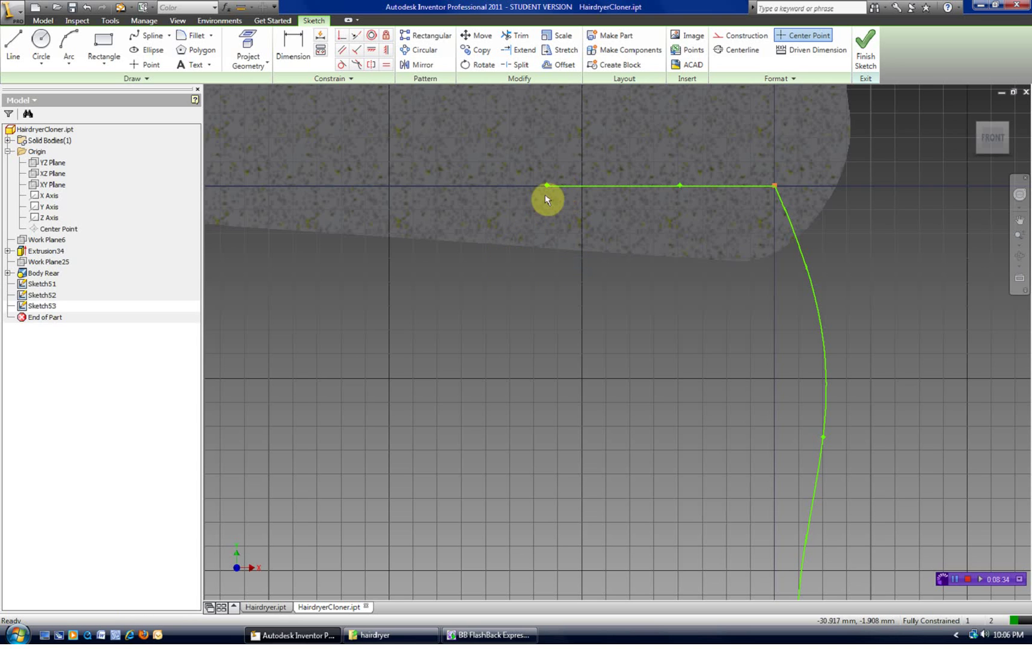
left_click(247, 43)
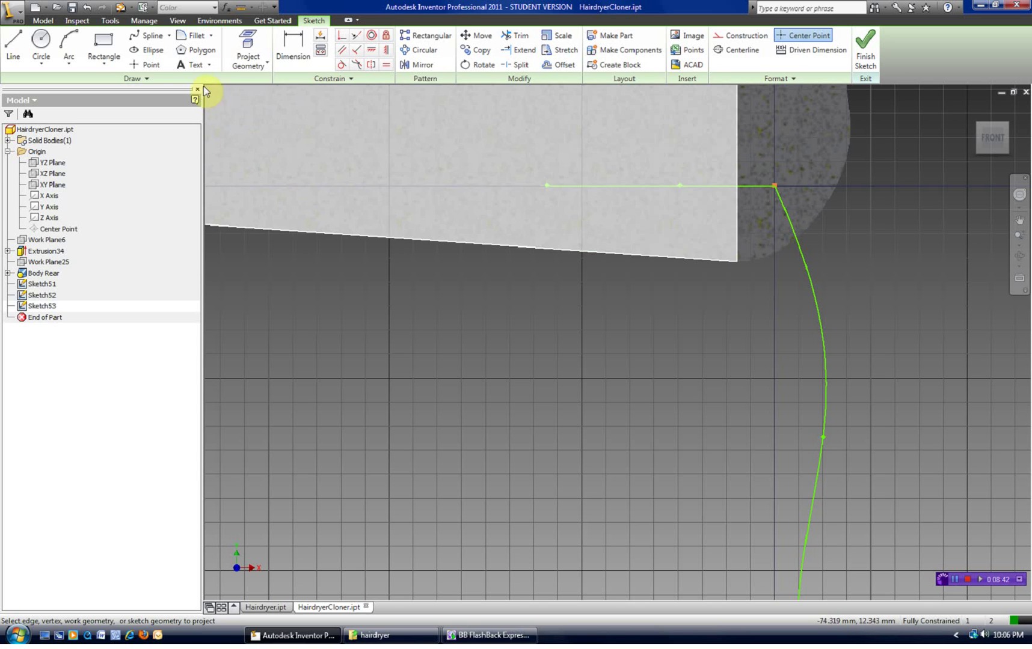
Draw a wavy finger-grip spline from the oval profile's front end downward, ending about level with the rear spline's lower endpoint.
left_click(138, 38)
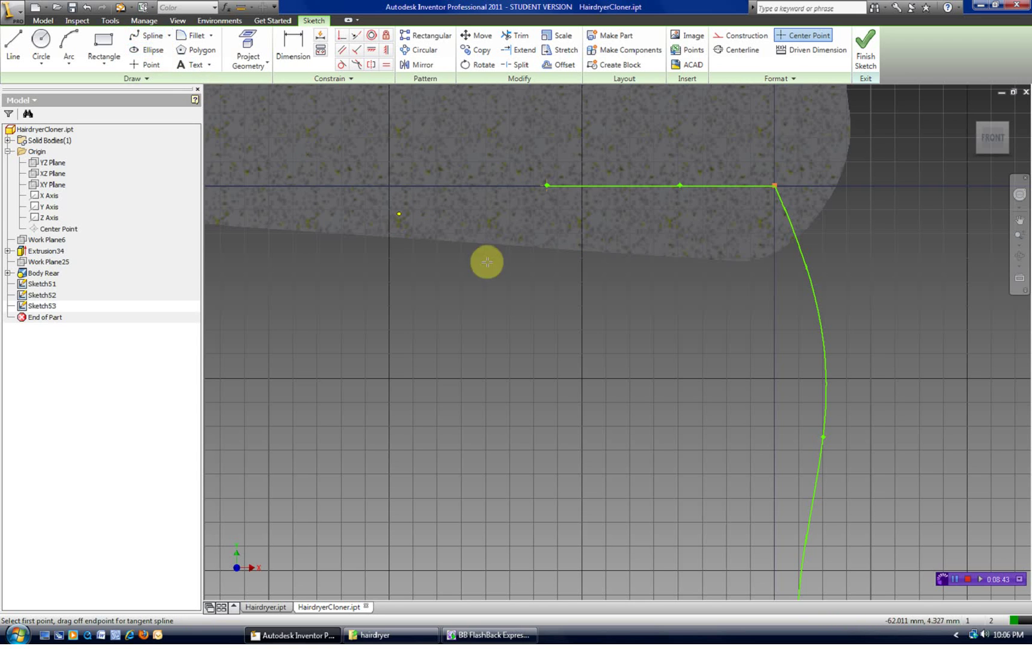
left_click(547, 187)
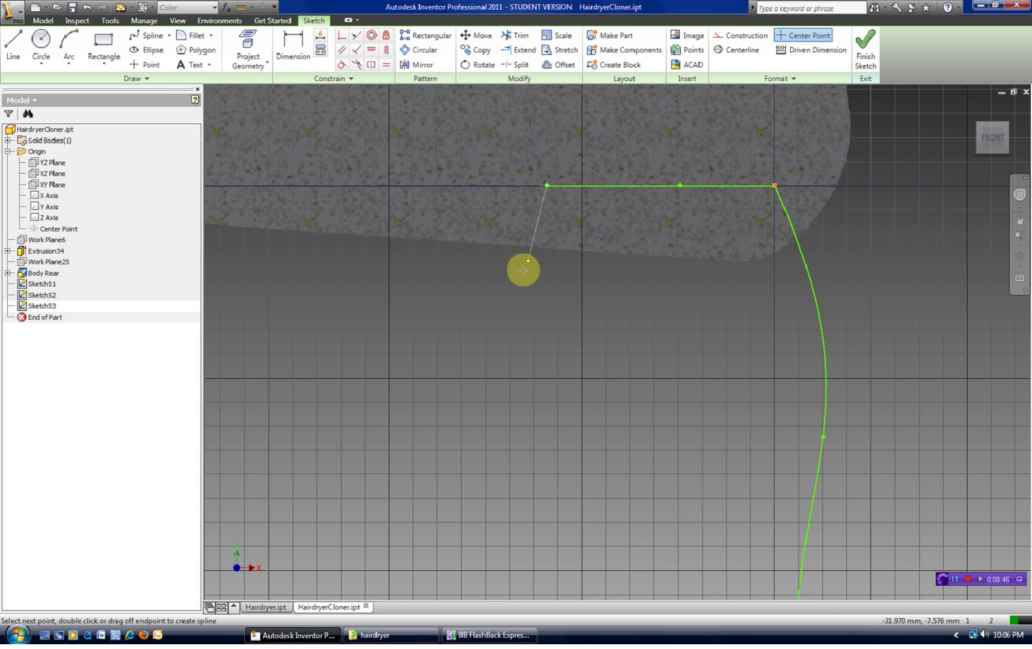
scroll(518, 293, "down", 3)
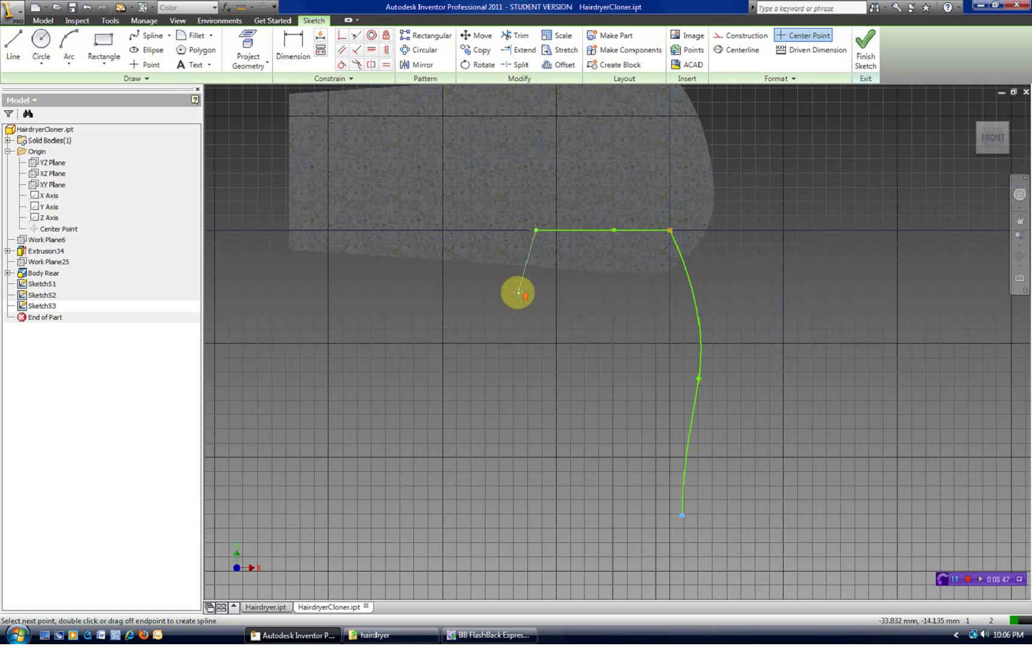
scroll(518, 301, "down", 2)
middle_click_drag(520, 310, 527, 255)
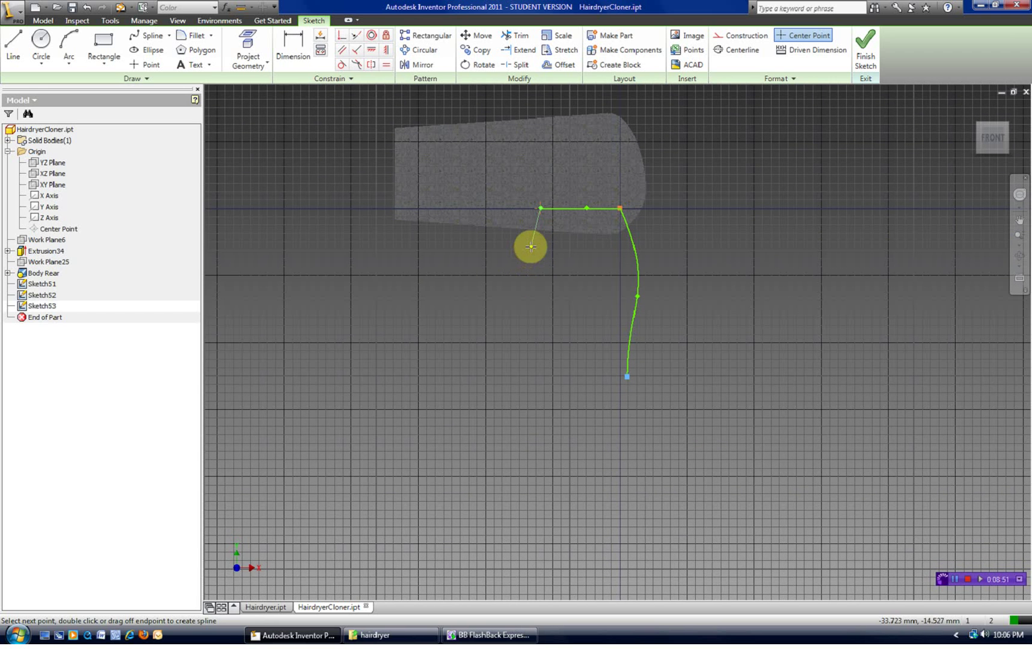
left_click(530, 246)
left_click(539, 267)
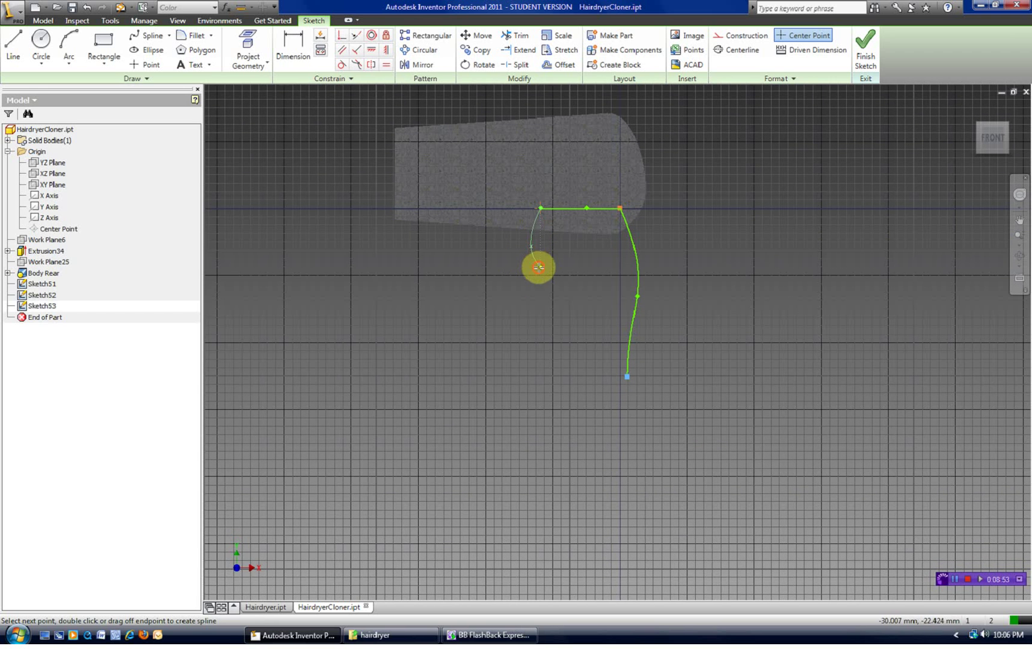
left_click(527, 292)
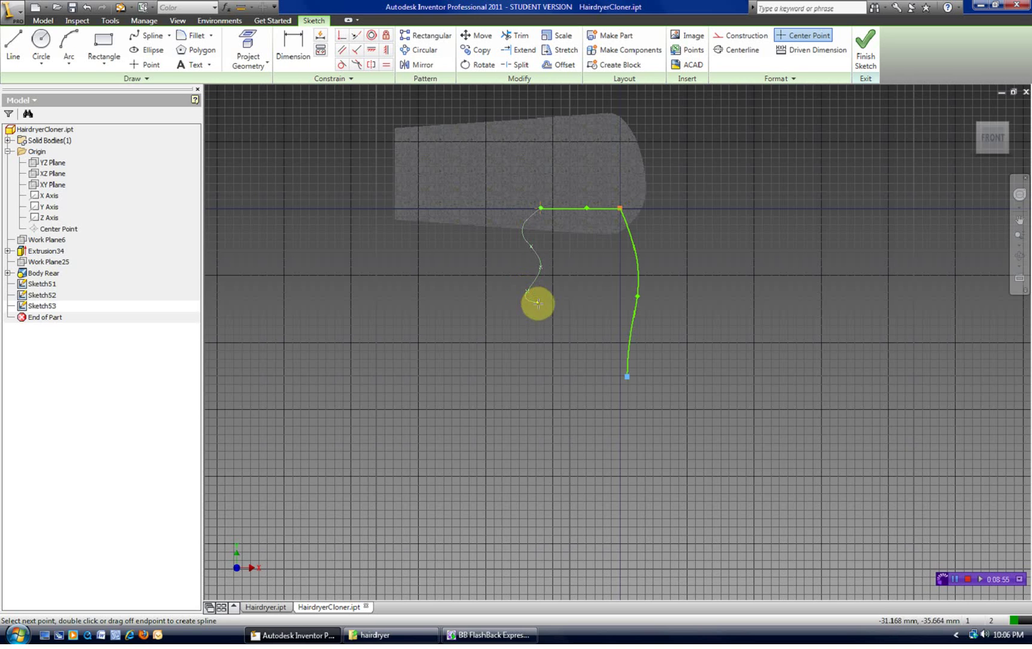
left_click(540, 311)
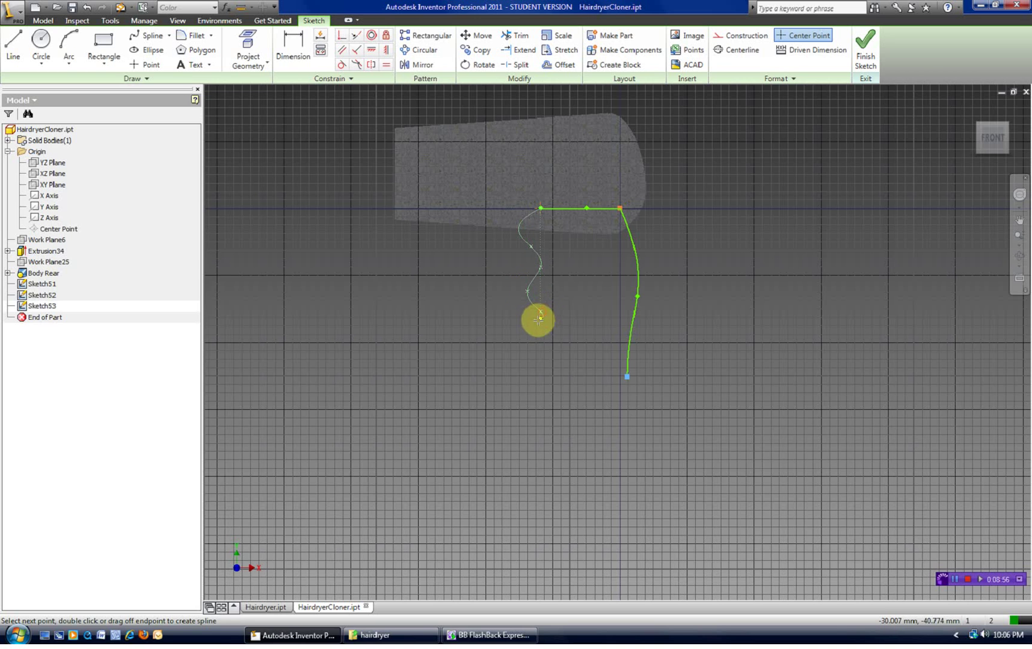
left_click(539, 360)
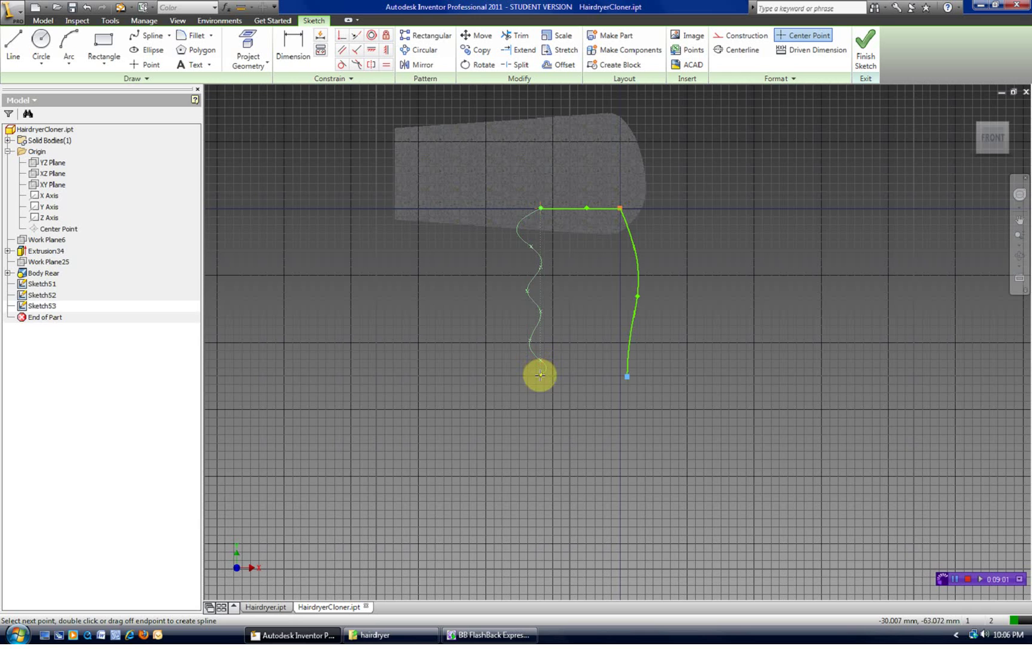
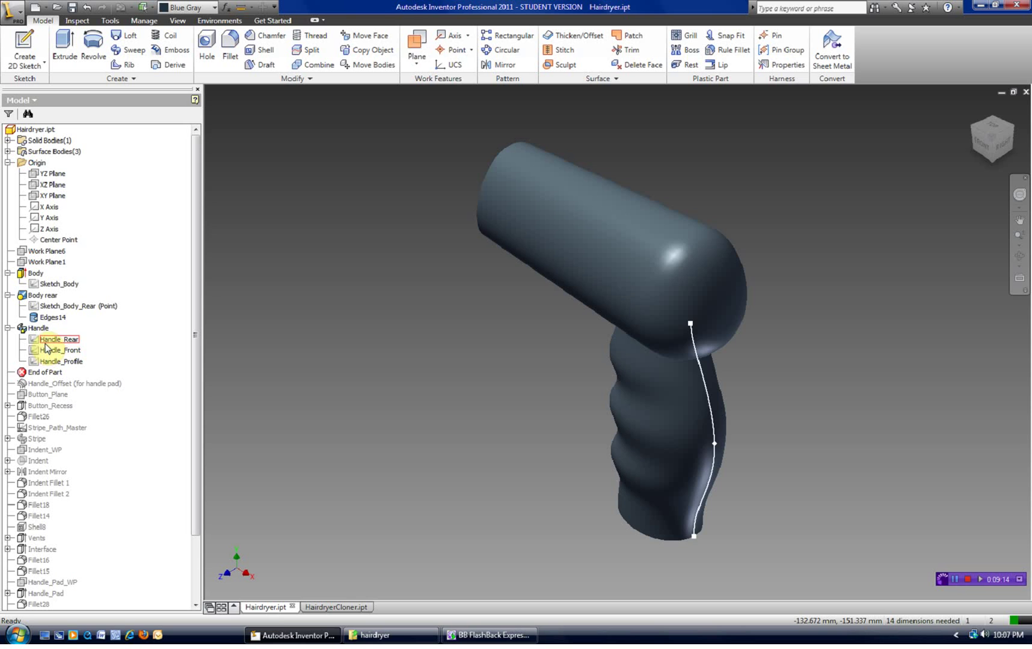
In Hairdryer.ipt, open the Handle_Front sketch, examine its grip spline and dimensions against Handle_Rear, and exit the sketch.
double_click(43, 353)
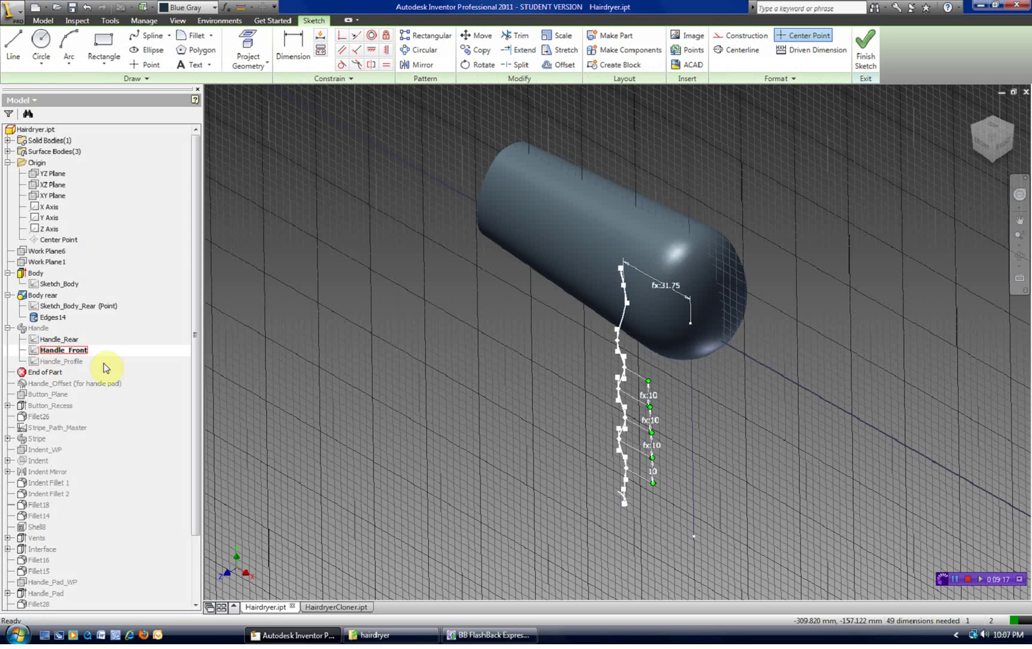
left_click(977, 143)
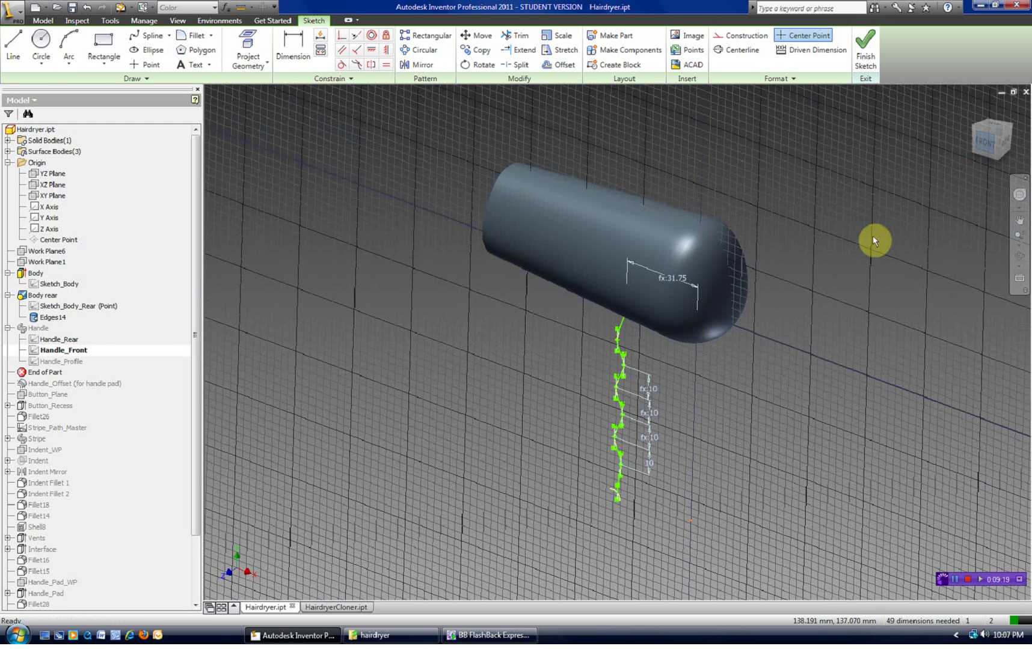
scroll(715, 372, "up", 4)
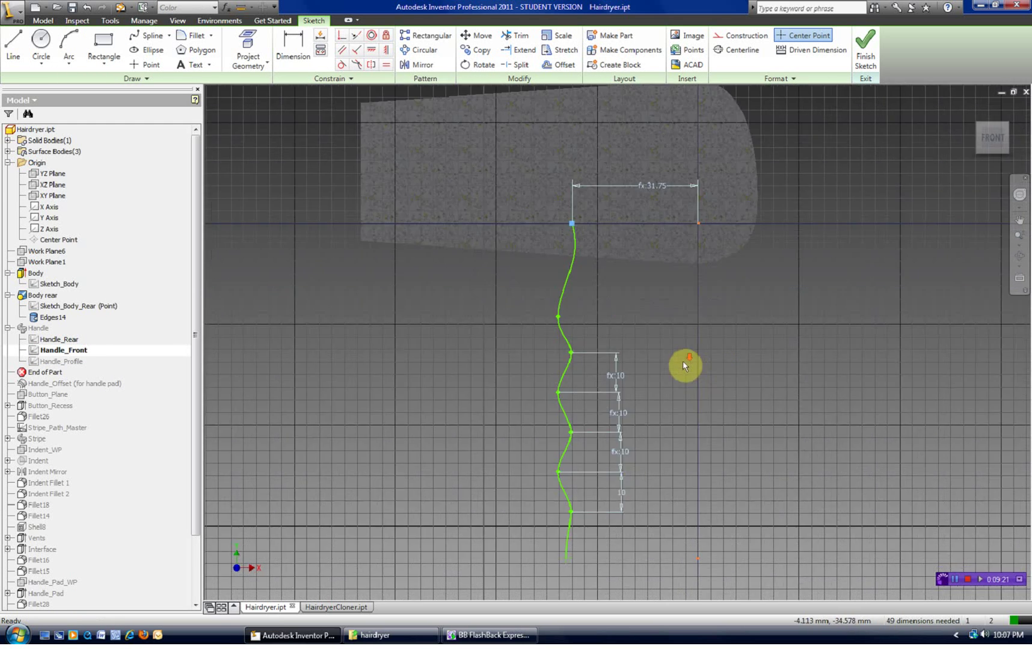
middle_click_drag(684, 364, 735, 315)
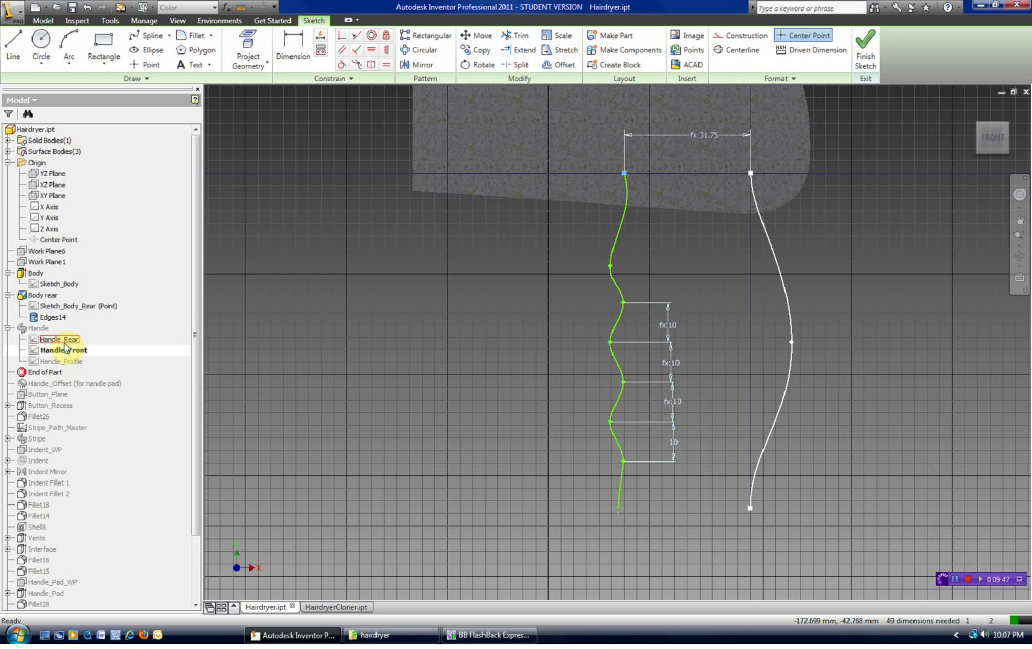
left_click(60, 340)
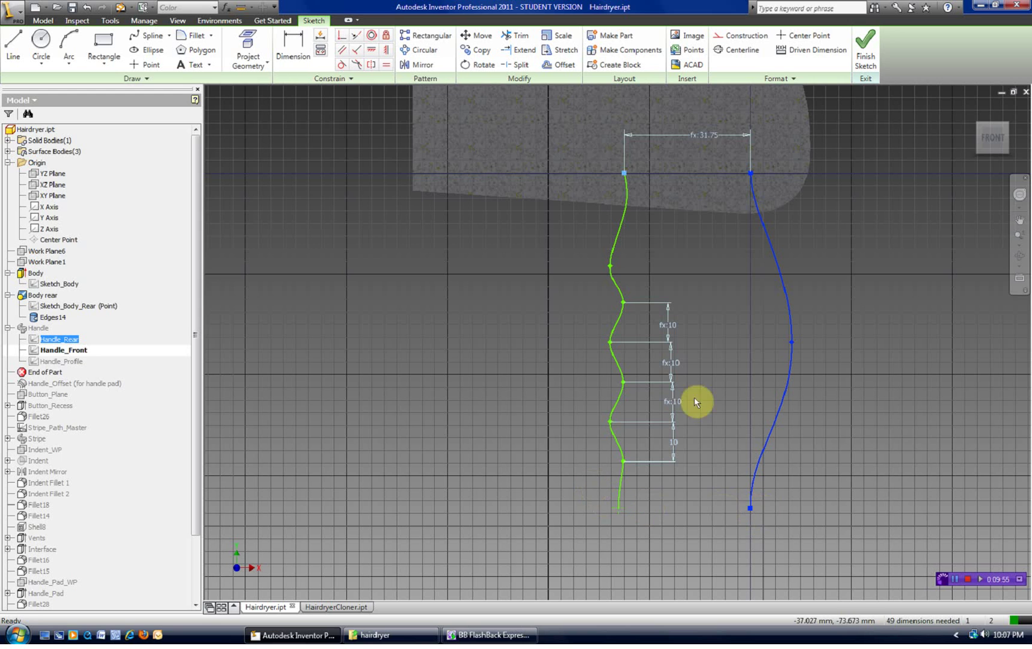
left_click(864, 57)
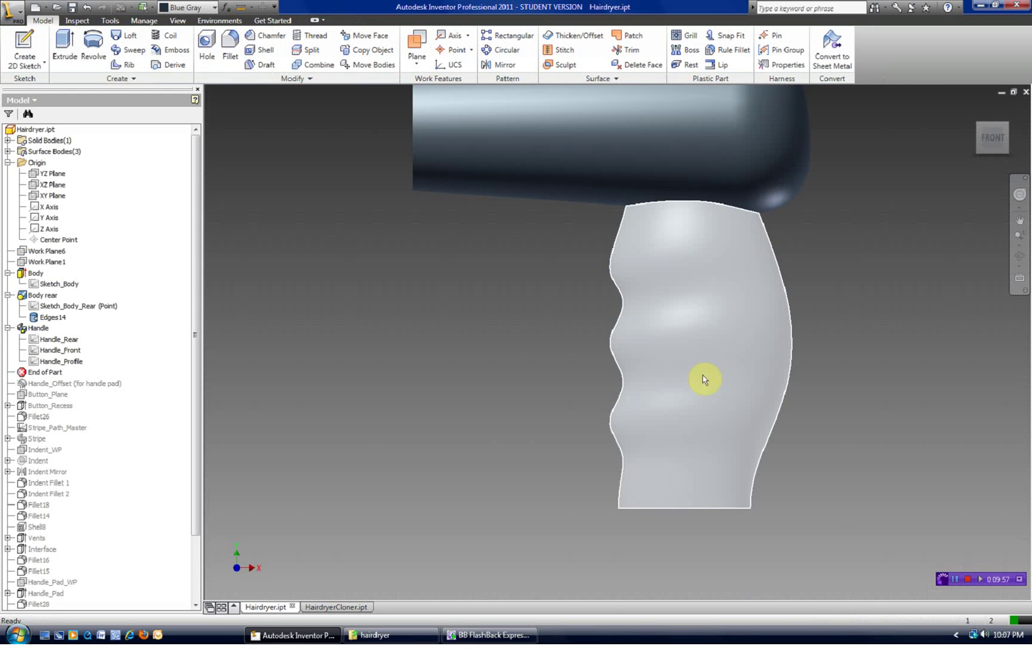
Switch to HairdryerCloner.ipt and swing the tangent handle at the front spline's upper endpoint to a steeper angle, straightening the curve's start.
left_click(335, 607)
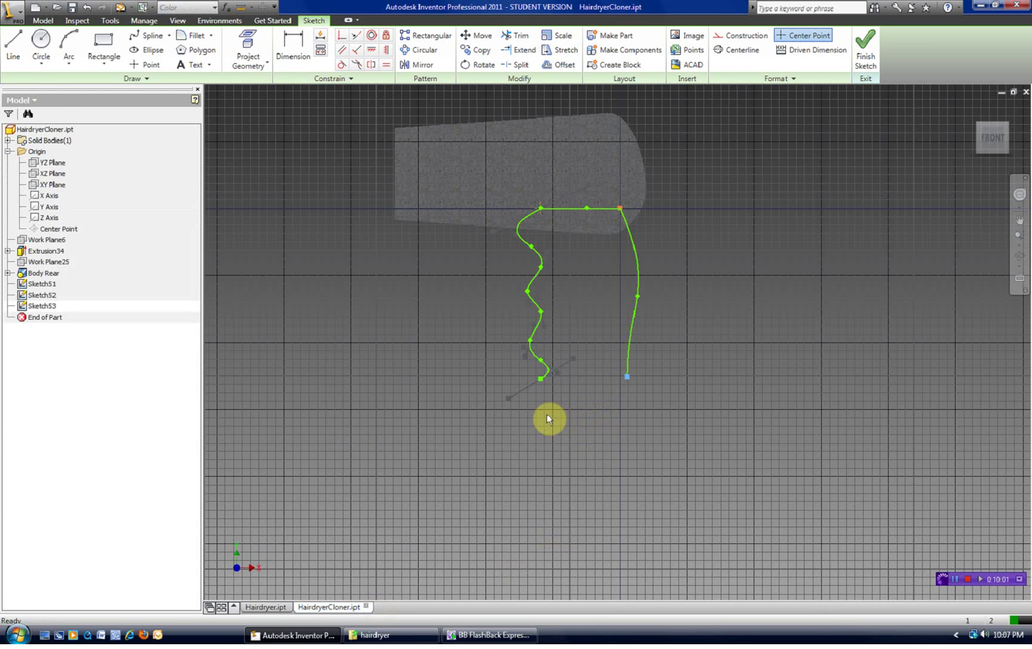
scroll(547, 414, "up", 3)
middle_click_drag(593, 363, 591, 404)
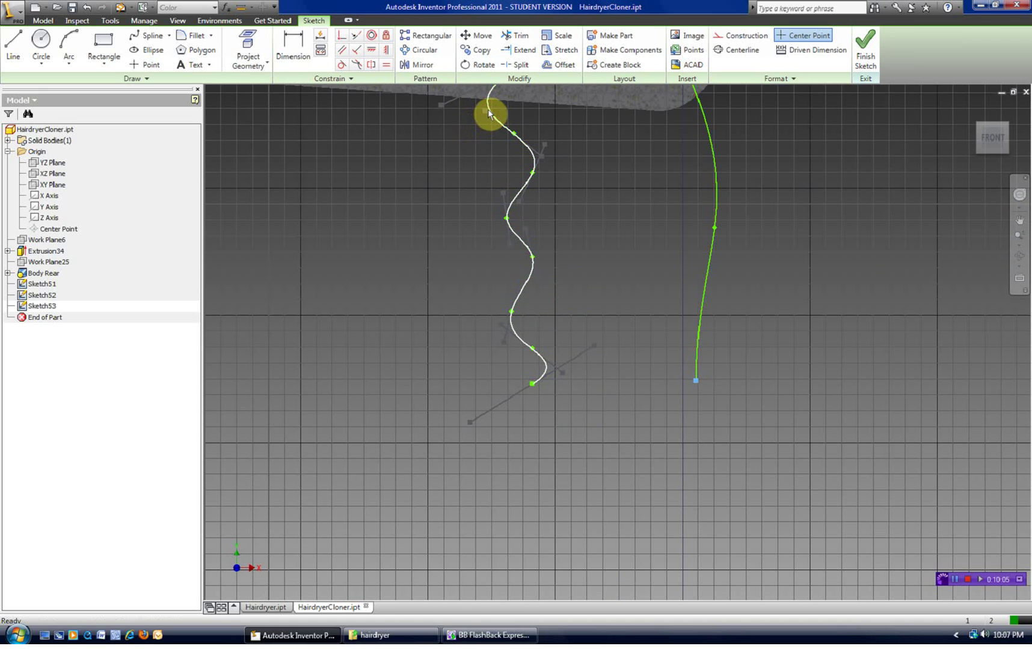
scroll(577, 207, "down", 2)
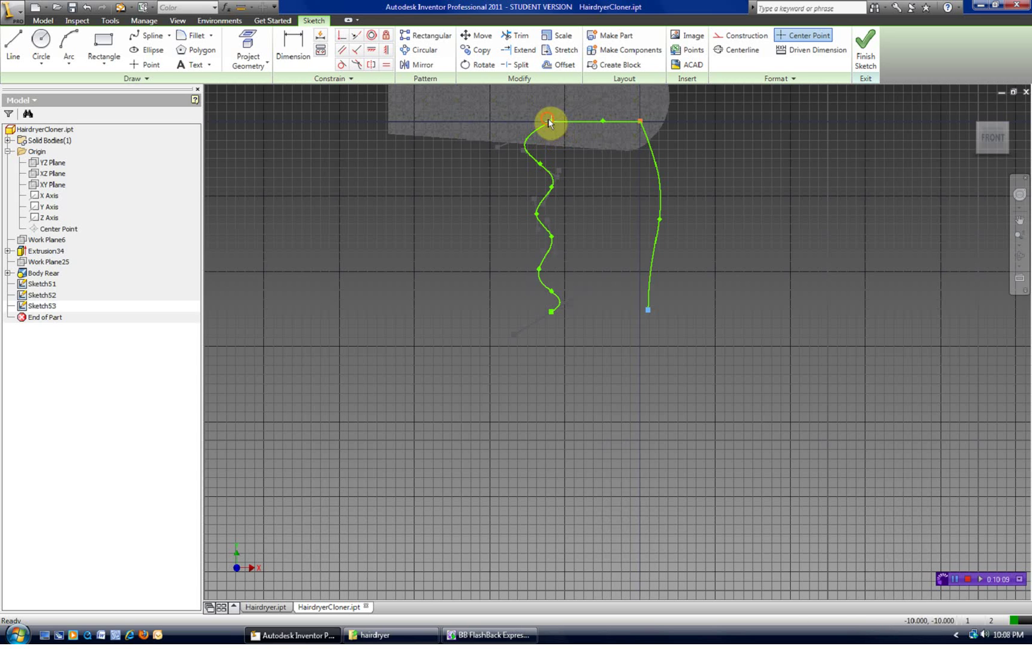
mouse_move(497, 149)
mouse_move(498, 149)
left_mouse_down()
mouse_move(508, 150)
mouse_move(506, 166)
mouse_move(507, 132)
left_mouse_up()
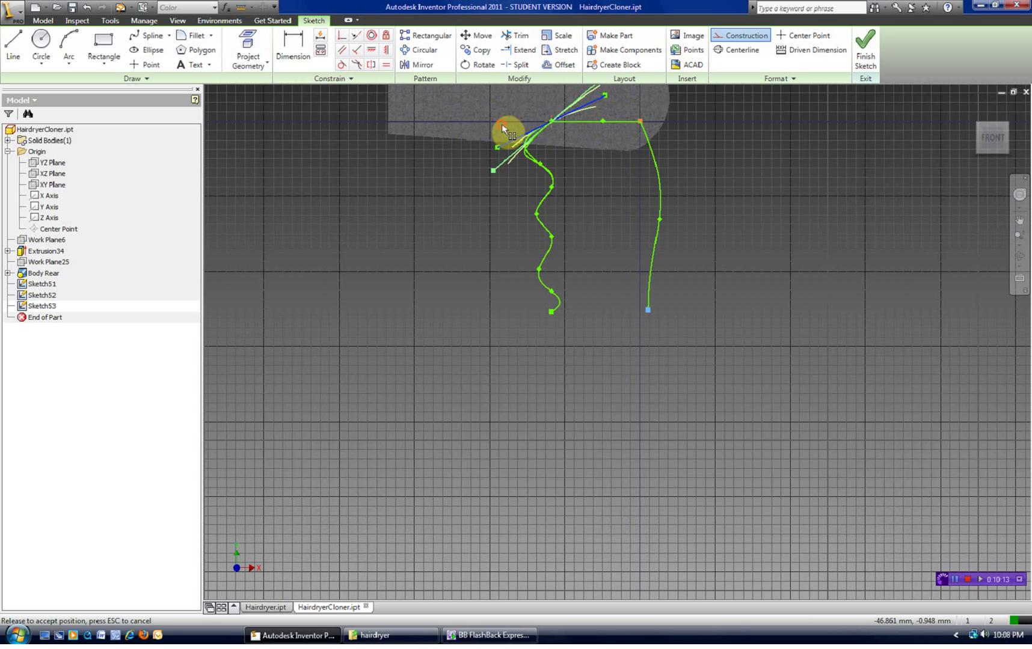
scroll(594, 196, "down", 3)
middle_click_drag(594, 196, 611, 321)
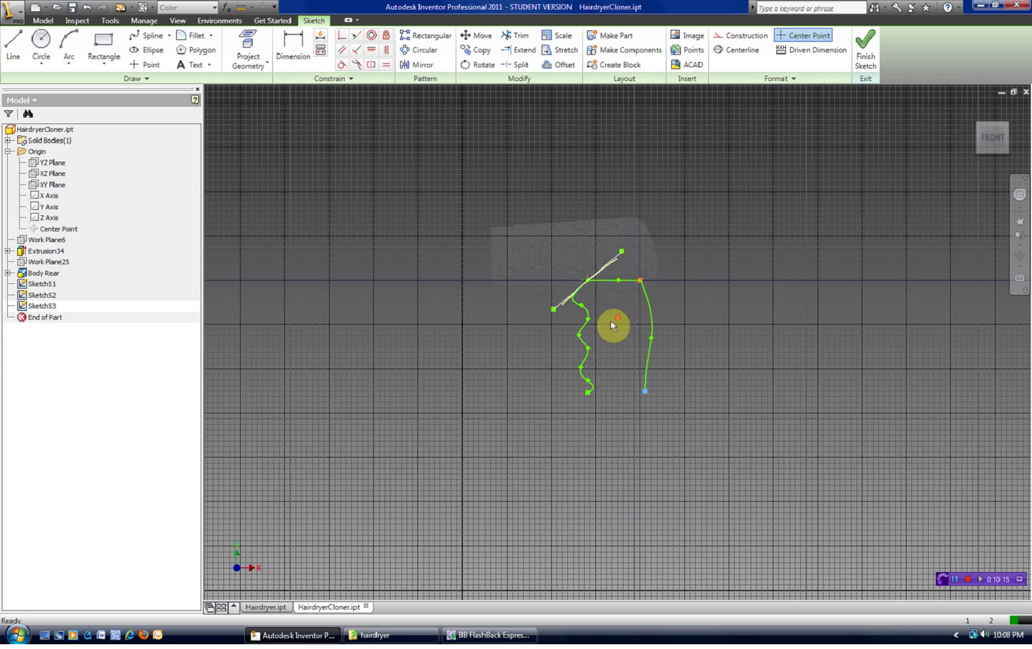
scroll(607, 301, "up", 4)
scroll(597, 253, "down", 1)
left_click_drag(625, 139, 580, 145)
left_click(586, 258)
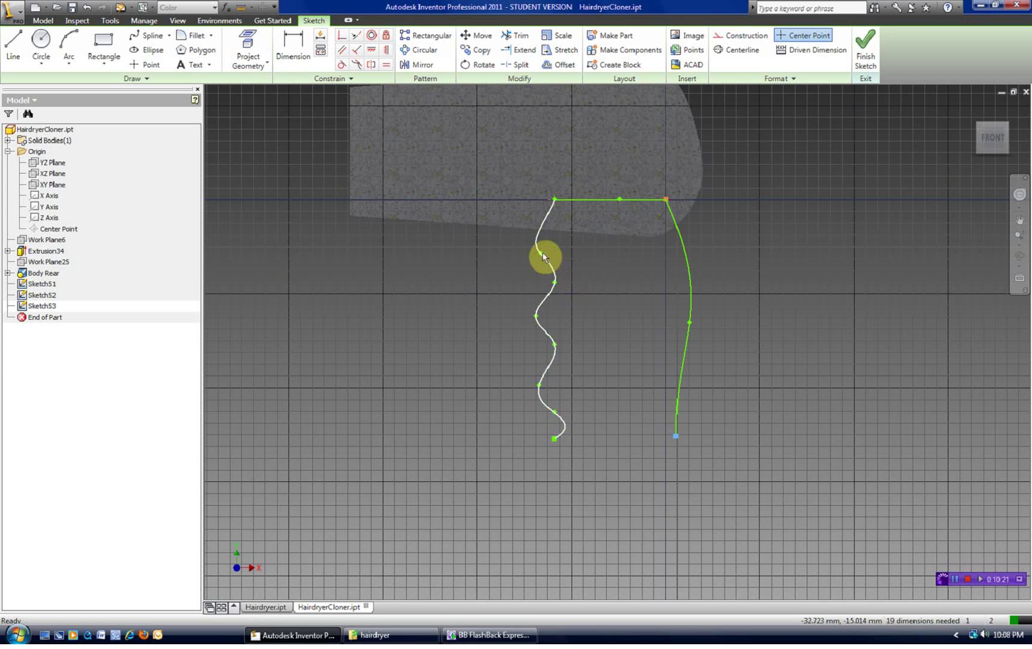
Adjust the tangent handle at the front spline's uppermost grip point and swing the lower endpoint's handle to a steeper angle.
left_click_drag(543, 254, 568, 274)
left_click(557, 442)
left_click_drag(601, 412, 576, 393)
scroll(591, 430, "down", 3)
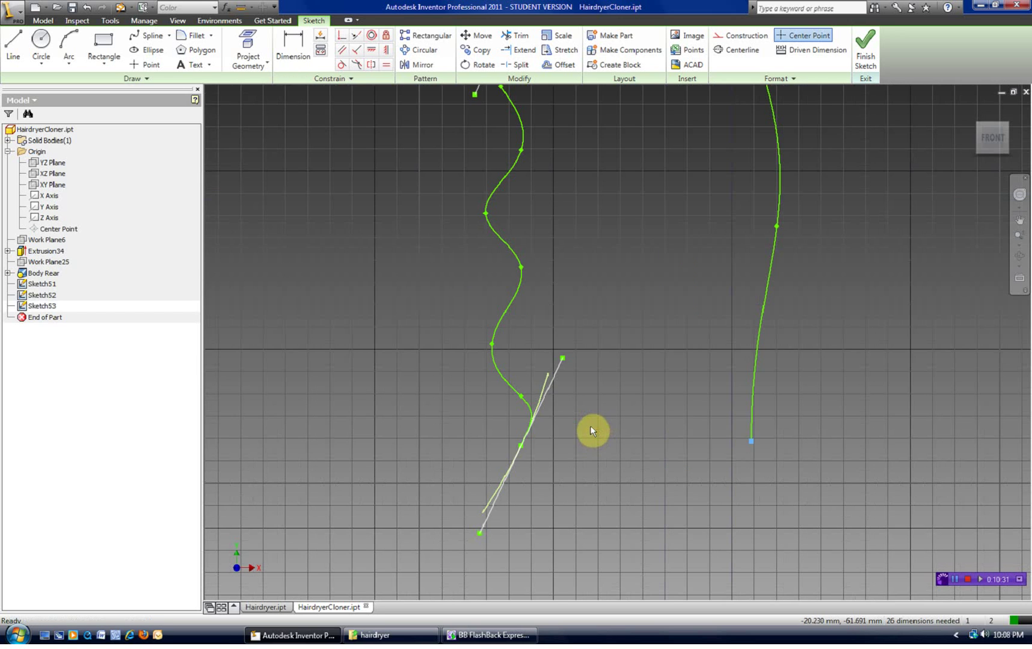
Delete the lowest interior grip point of the front spline, just above its lower endpoint.
middle_click_drag(591, 430, 668, 336)
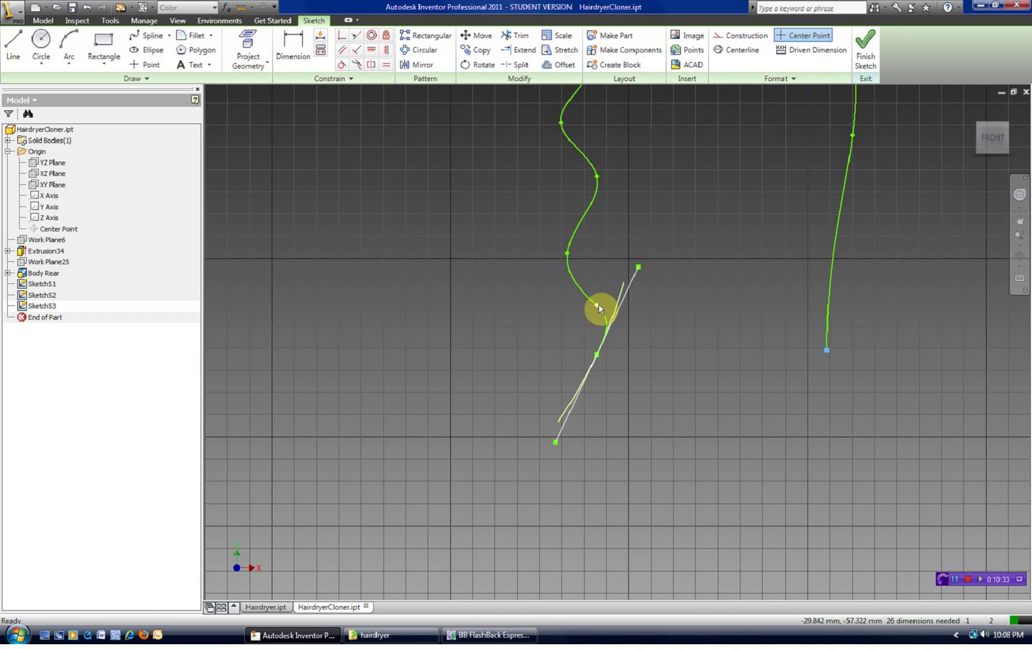
right_click(598, 305)
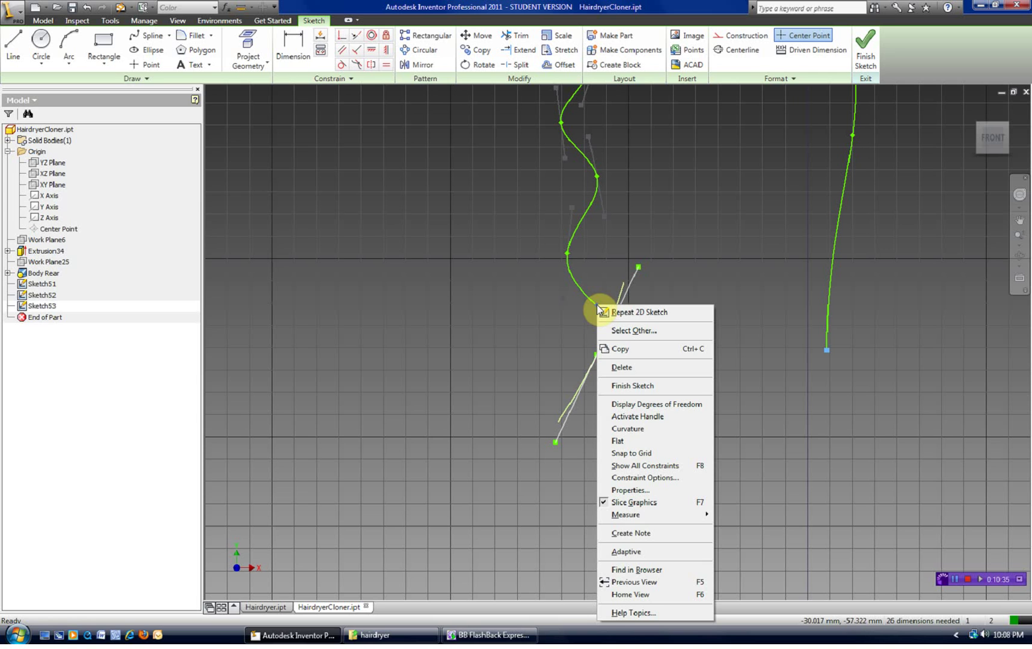
left_click(625, 367)
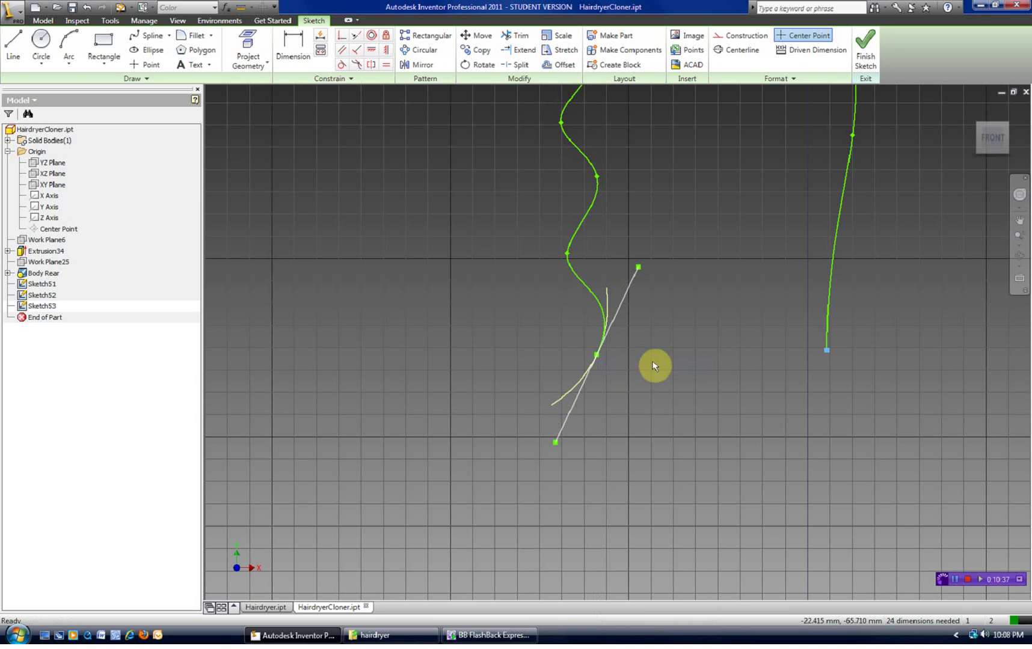
Try deleting the tangent handle at the front spline's lower endpoint, and undo the deletion.
left_click(635, 267)
key("Delete")
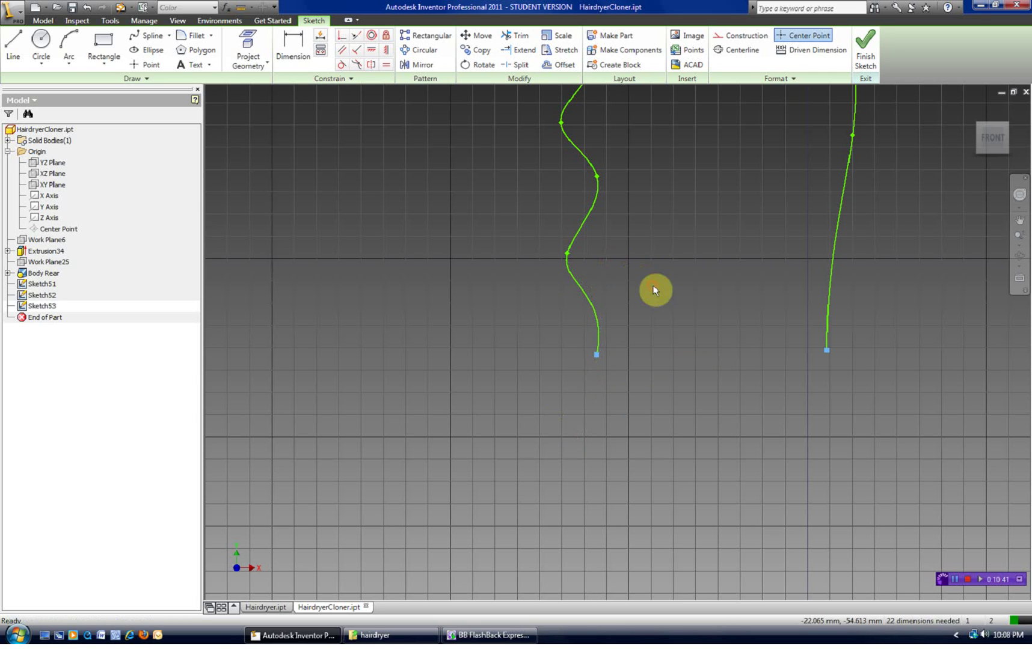
middle_click_drag(651, 264, 668, 319)
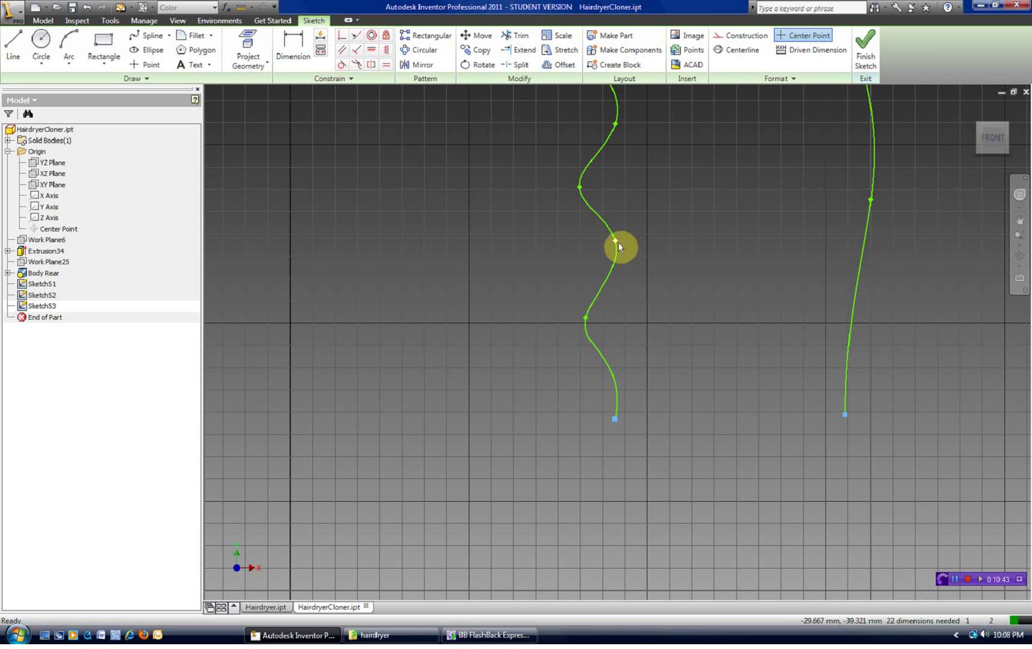
key("ctrl+z")
Move the front spline's upper outward bump slightly up and adjust the neighbouring inward grip points to even out the waves.
middle_click_drag(678, 253, 681, 331)
left_click_drag(584, 265, 587, 254)
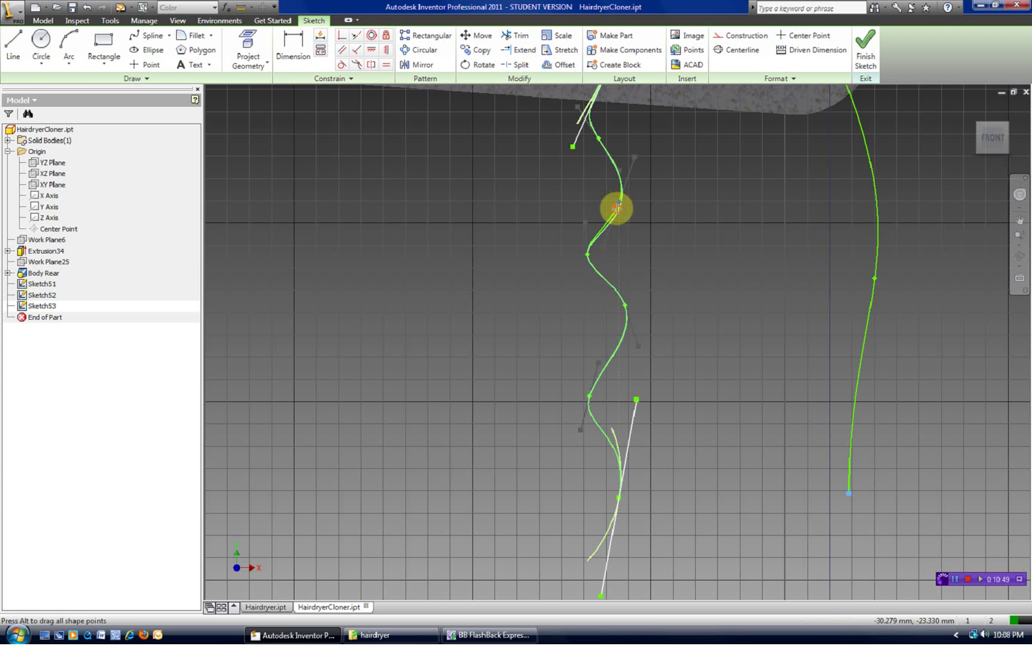
left_click(661, 241)
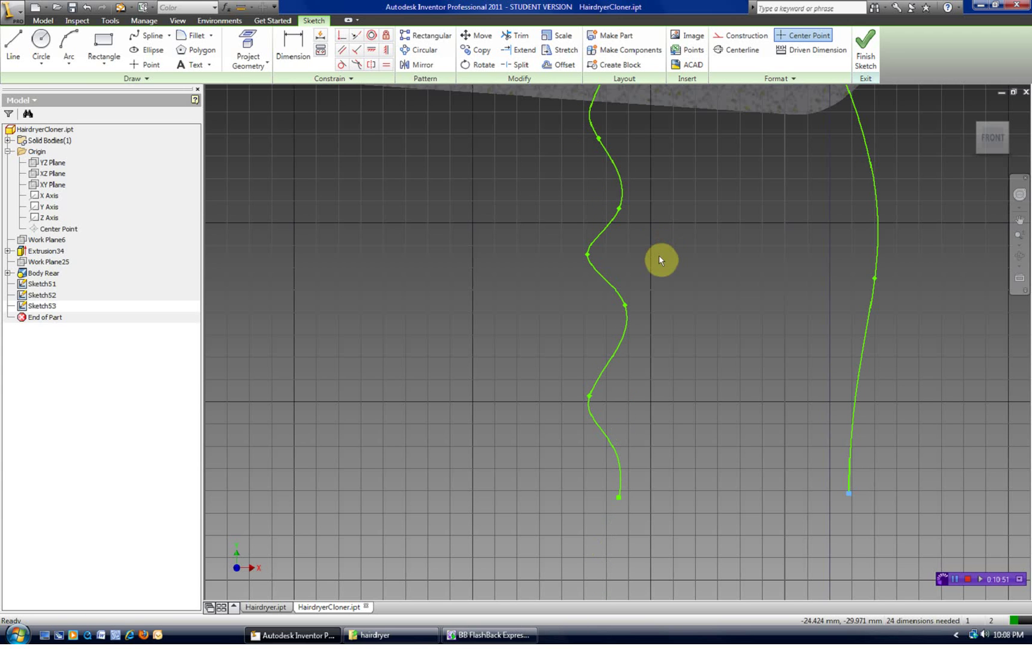
scroll(658, 247, "up", 3)
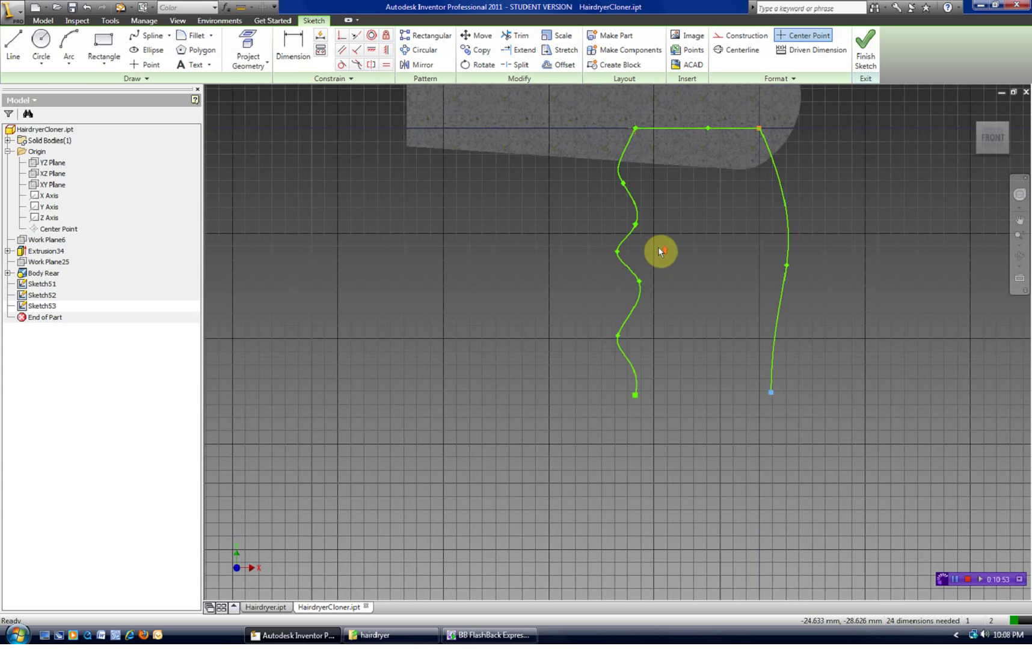
middle_click_drag(680, 225, 655, 253)
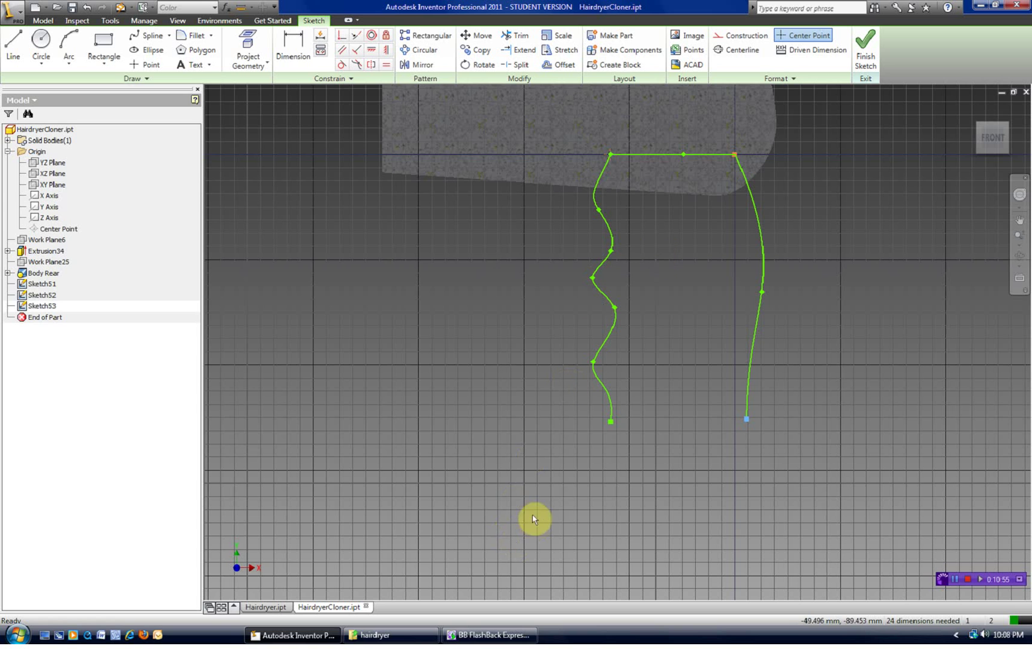
Check the reference in Hairdryer.ipt, and in HairdryerCloner.ipt lower the front spline's middle inward grip point slightly.
left_click(272, 608)
left_click(364, 607)
left_click_drag(617, 307, 620, 319)
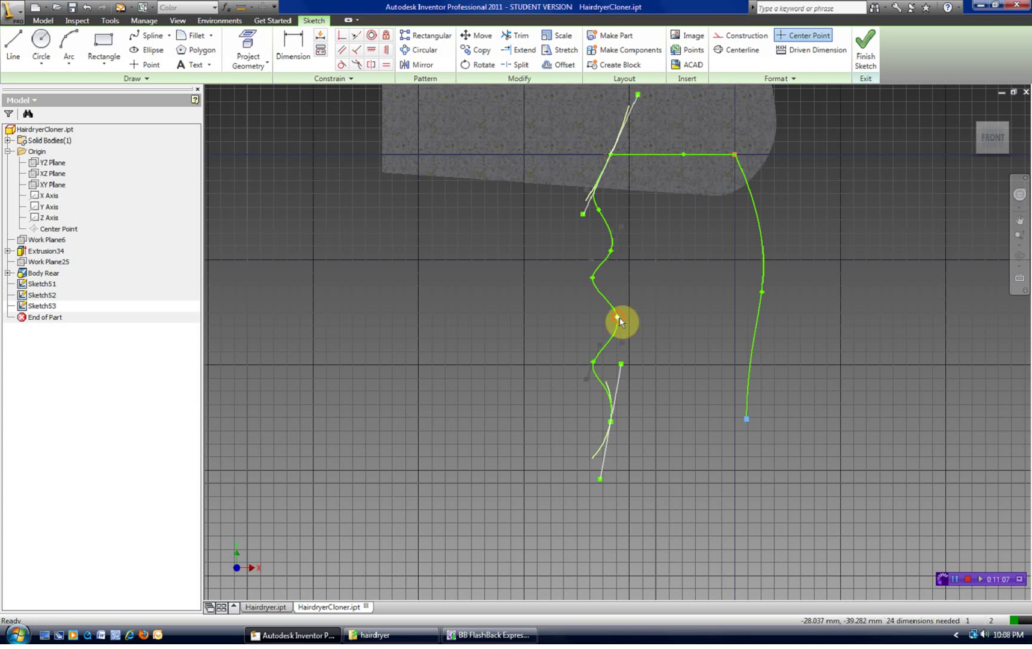
scroll(622, 318, "up", 3)
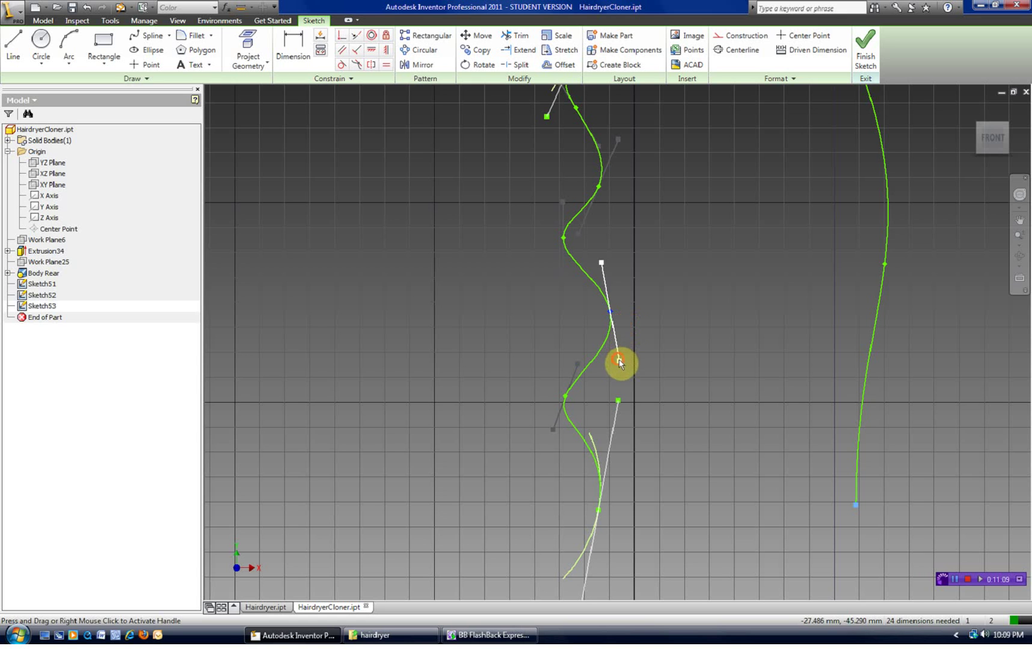
Swing the tangent handle at the front spline's middle inward grip point to nearly vertical.
left_click_drag(620, 364, 617, 363)
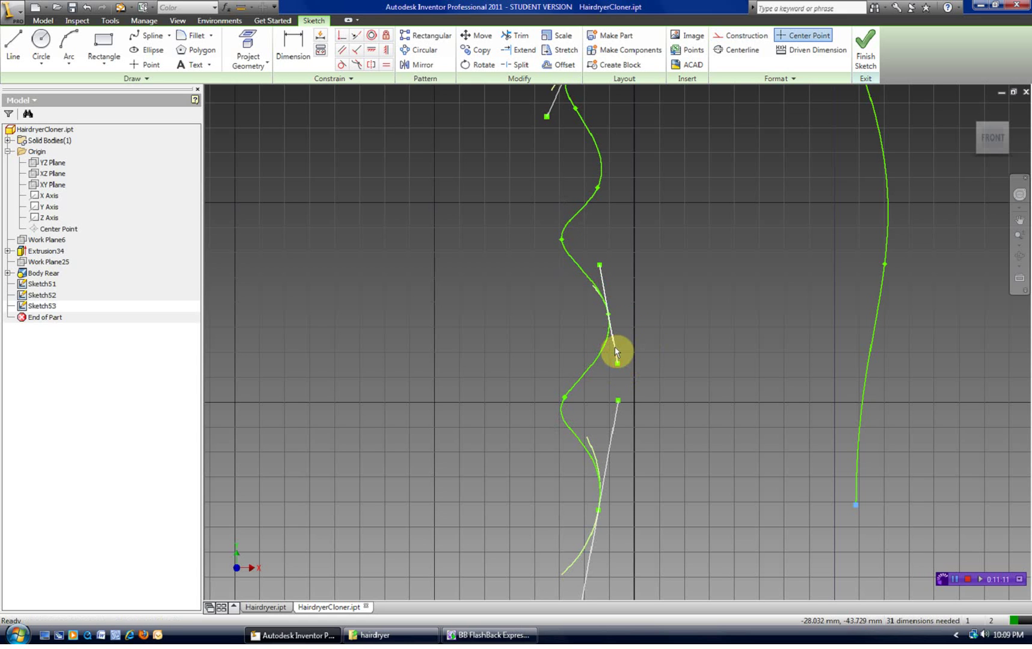
right_click(614, 347)
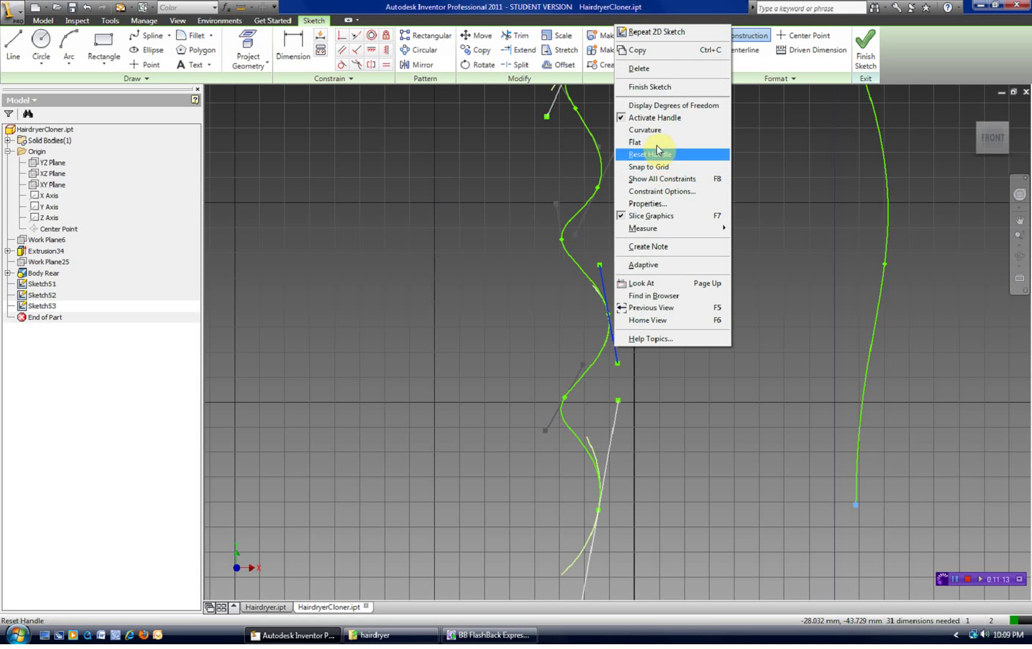
left_click(621, 384)
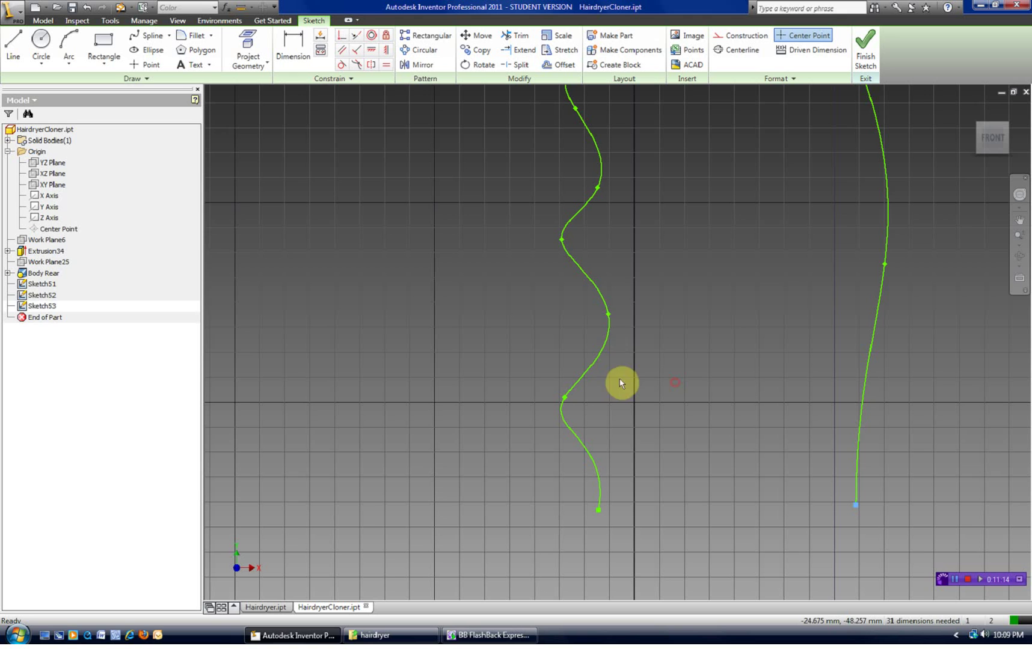
left_click(607, 313)
left_click_drag(599, 266, 611, 273)
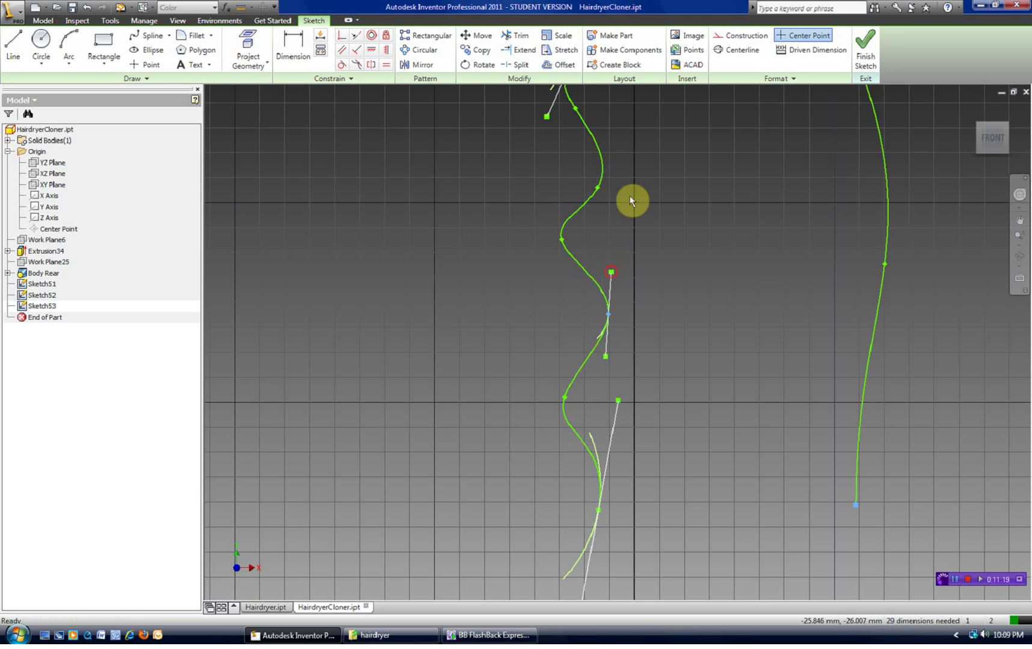
Shift the front spline's upper inward grip point towards the rear spline and swing its tangent handle to nearly vertical.
left_click(595, 190)
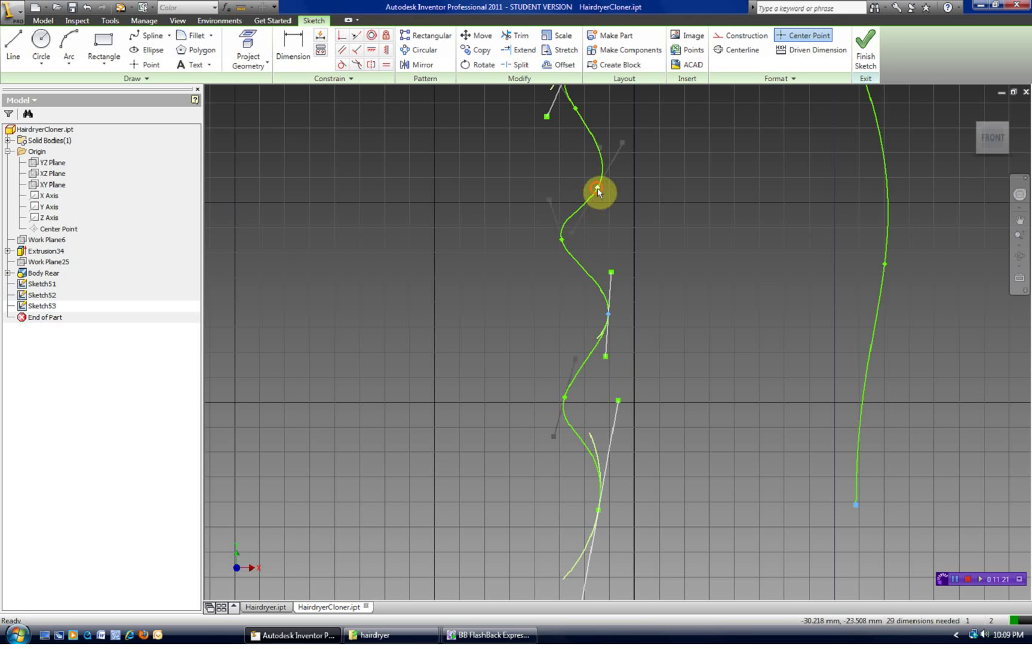
mouse_move(574, 235)
left_mouse_down()
mouse_move(594, 233)
mouse_move(585, 235)
left_mouse_up()
left_click_drag(634, 146, 610, 127)
left_click(663, 205)
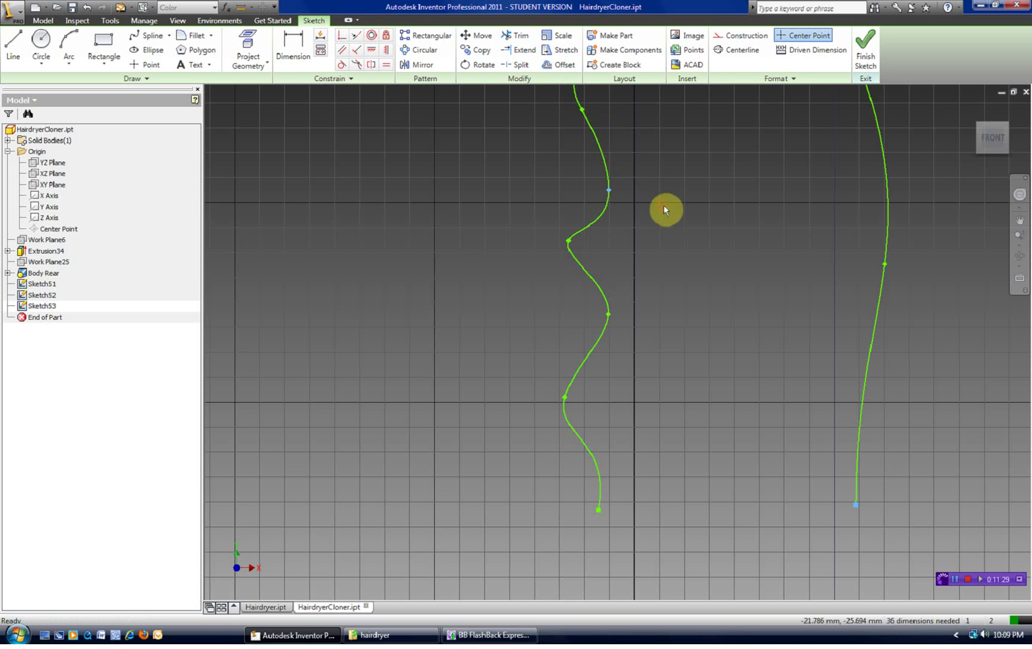
scroll(648, 230, "up", 2)
scroll(644, 242, "down", 2)
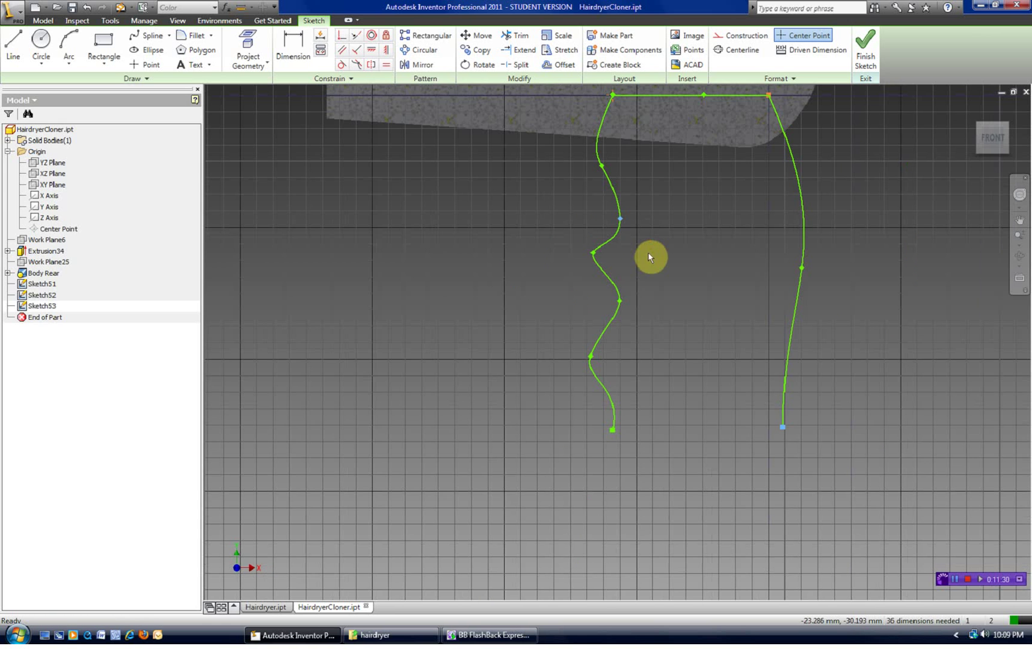
Round out the front spline's upper outward bump with its tangent handle, and raise the inward grip point above it slightly.
left_click(594, 253)
left_click_drag(585, 276, 590, 295)
left_click(687, 239)
left_click_drag(621, 219, 619, 210)
left_click(657, 217)
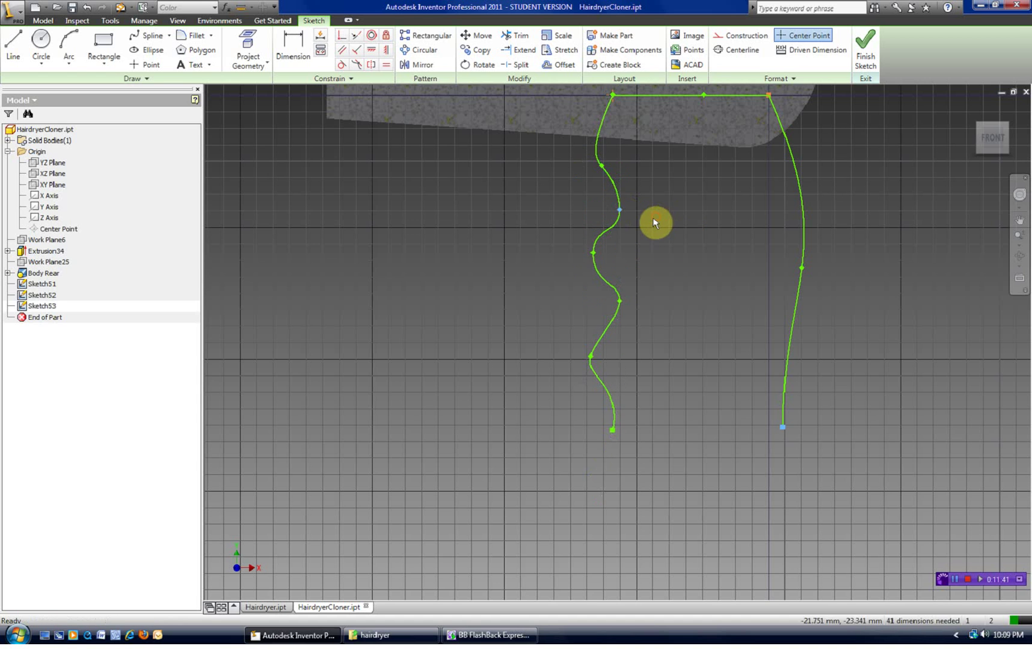
Finish the front spline sketch and show the part in the home view with both handle splines in sight.
left_click(601, 167)
left_click(668, 334)
scroll(710, 301, "up", 5)
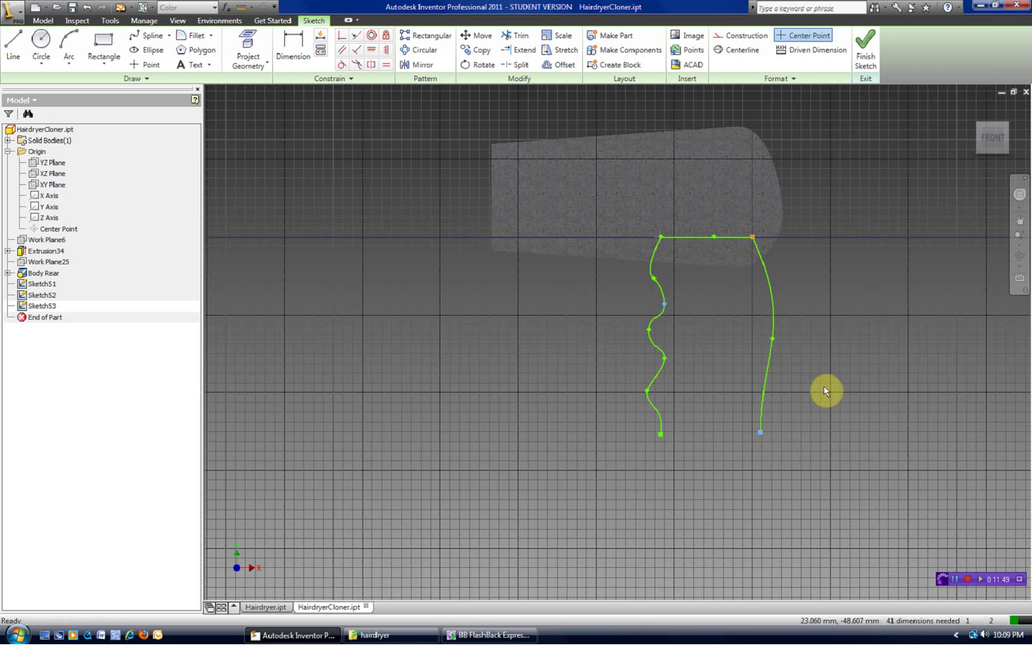
left_click(865, 51)
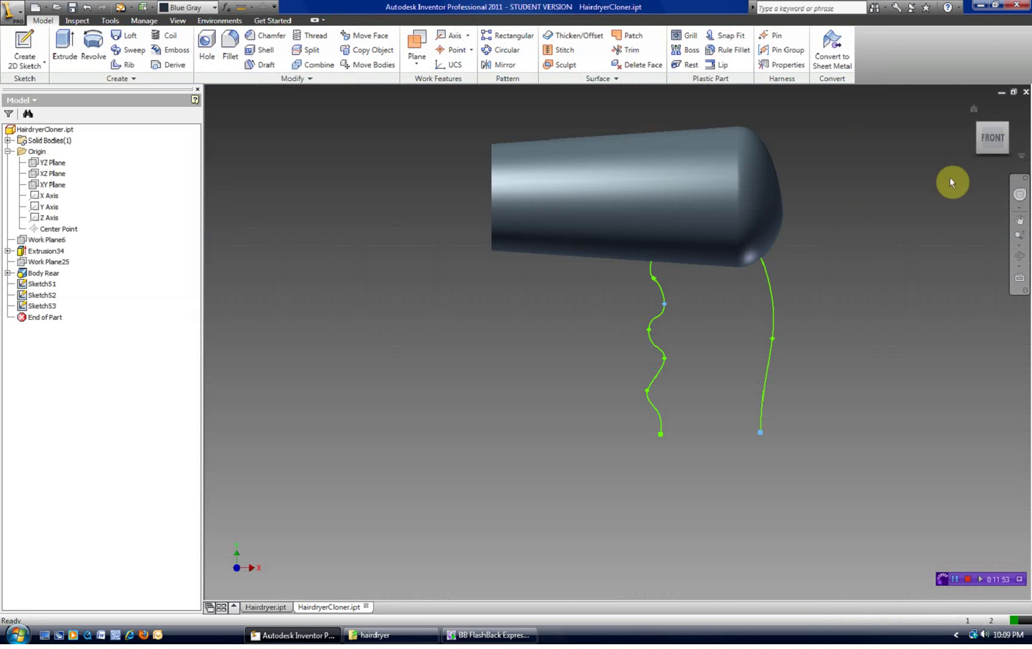
left_click(973, 109)
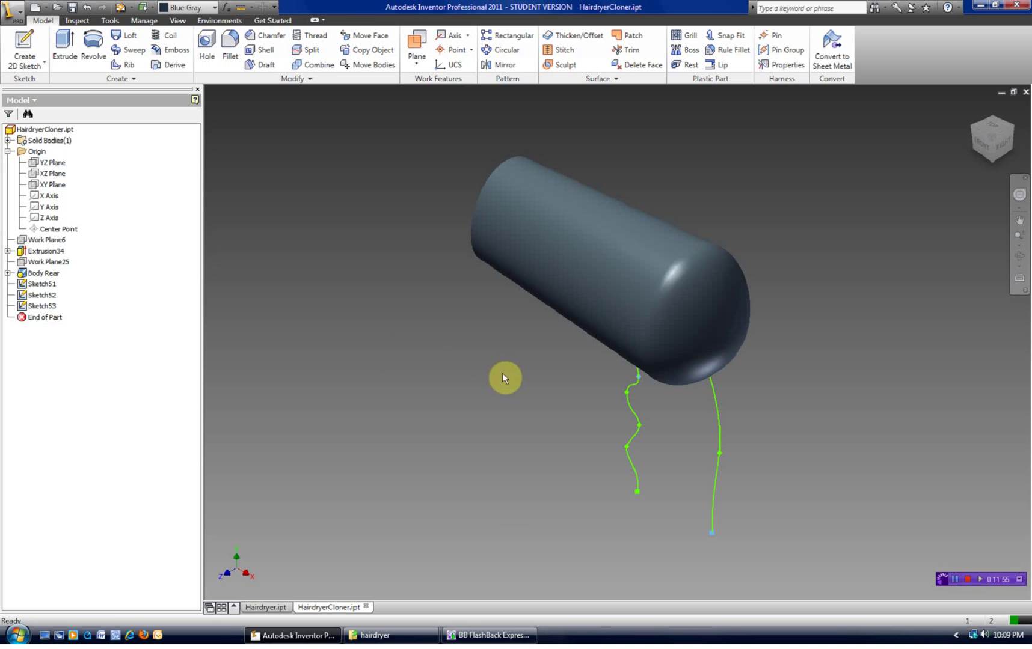
scroll(504, 375, "up", 5)
scroll(344, 321, "down", 3)
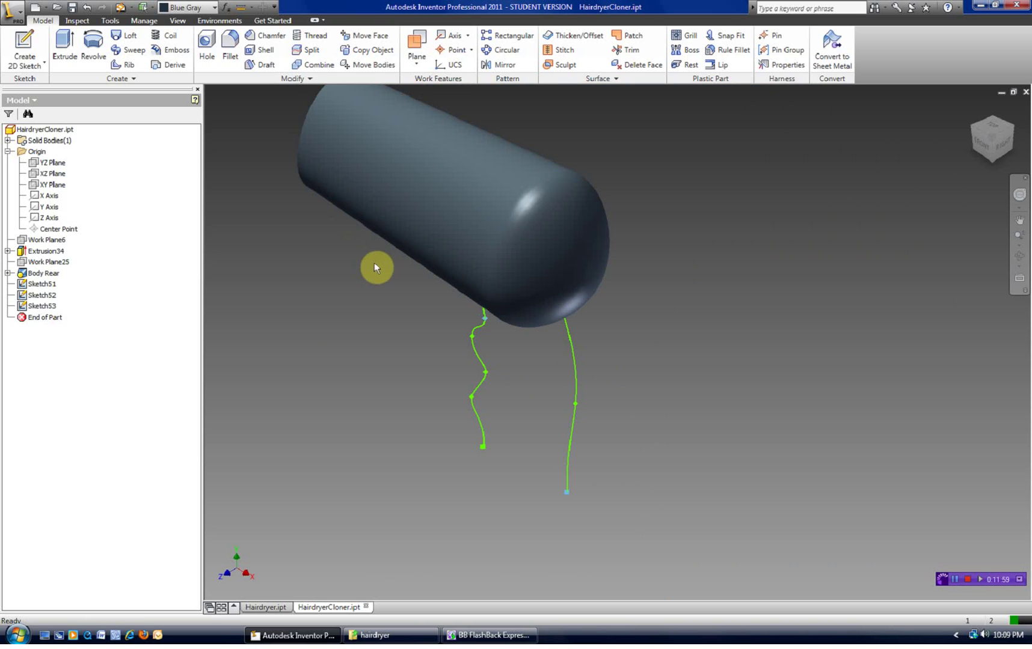
key("F2")
left_click_drag(362, 282, 390, 292)
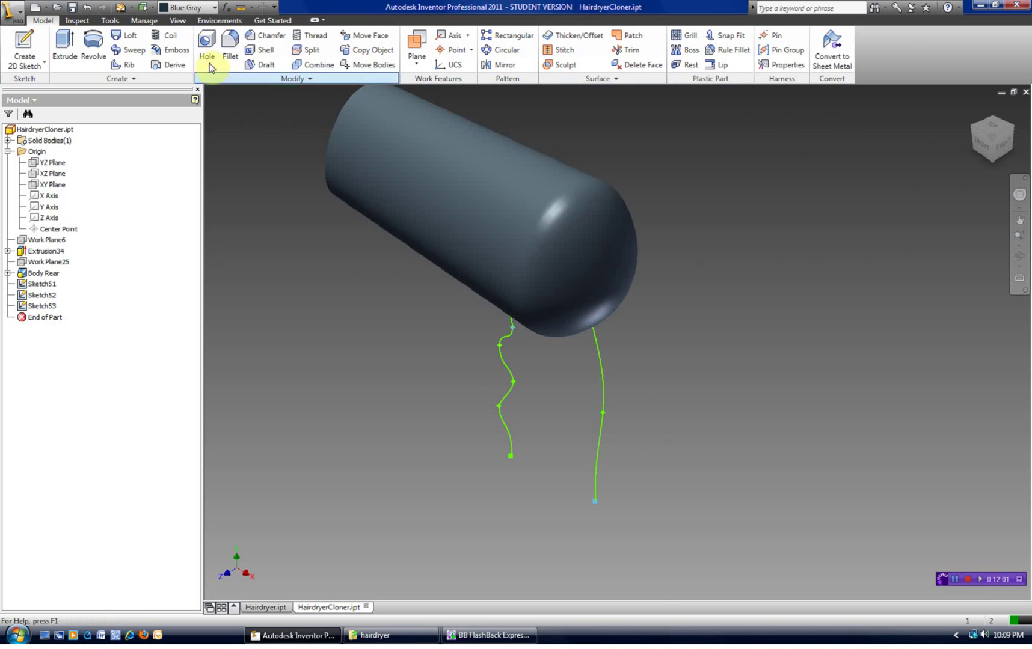
Set the visual style to Wireframe to expose the oval profile inside the body.
left_click(178, 20)
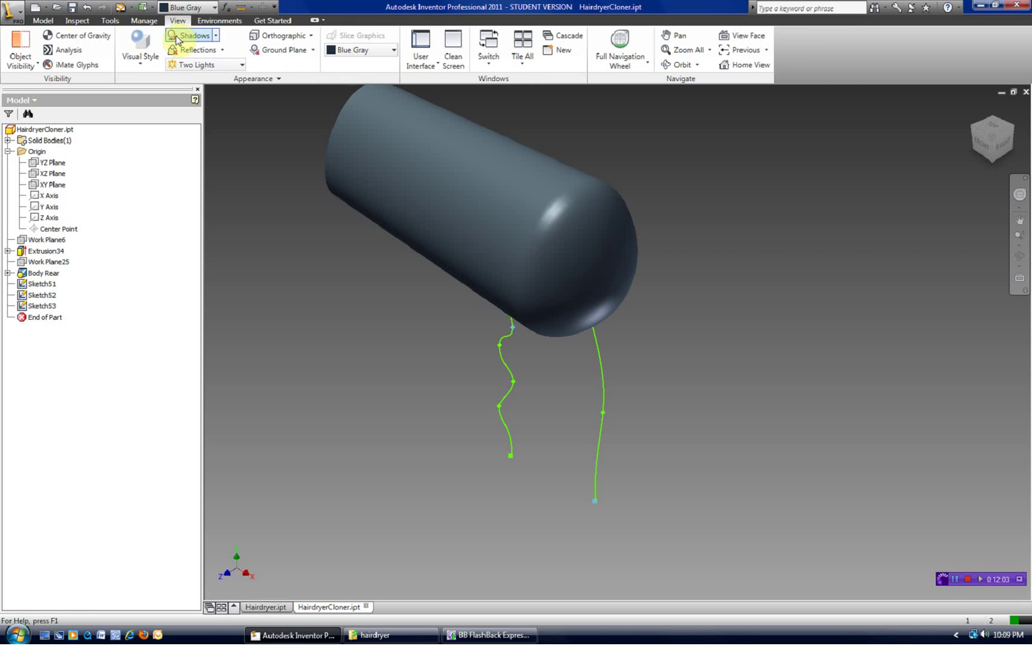
left_click(141, 66)
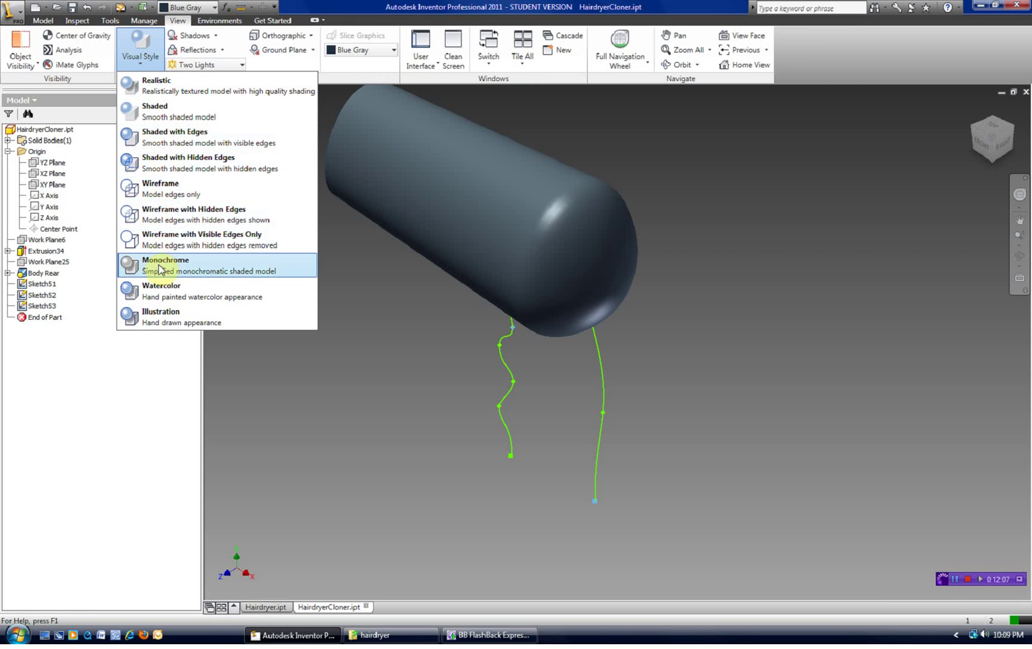
left_click(163, 193)
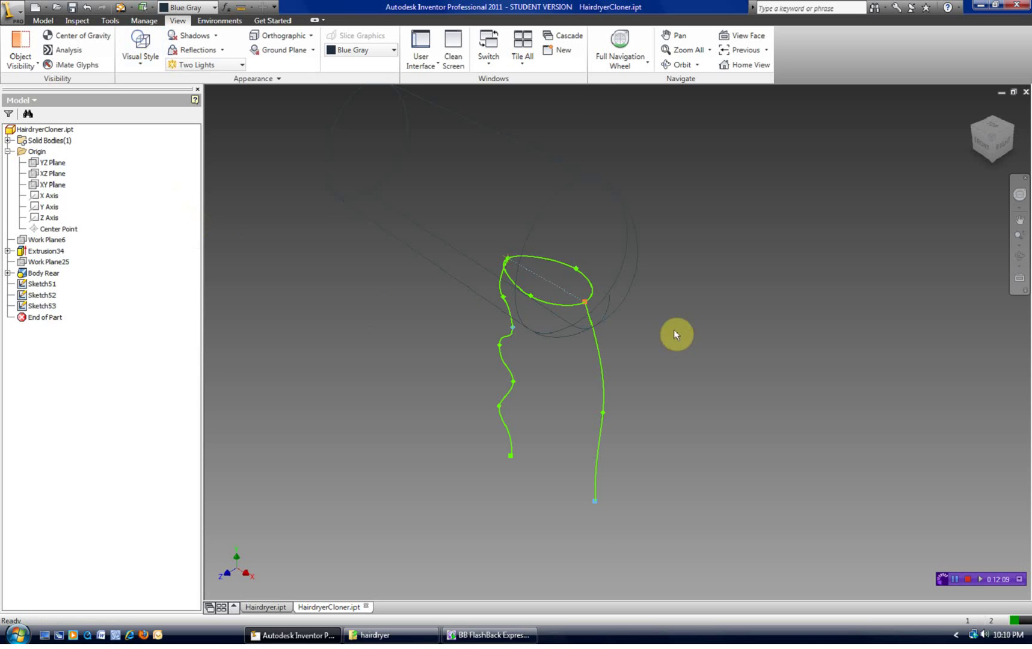
middle_click_drag(691, 330, 739, 354, "shift")
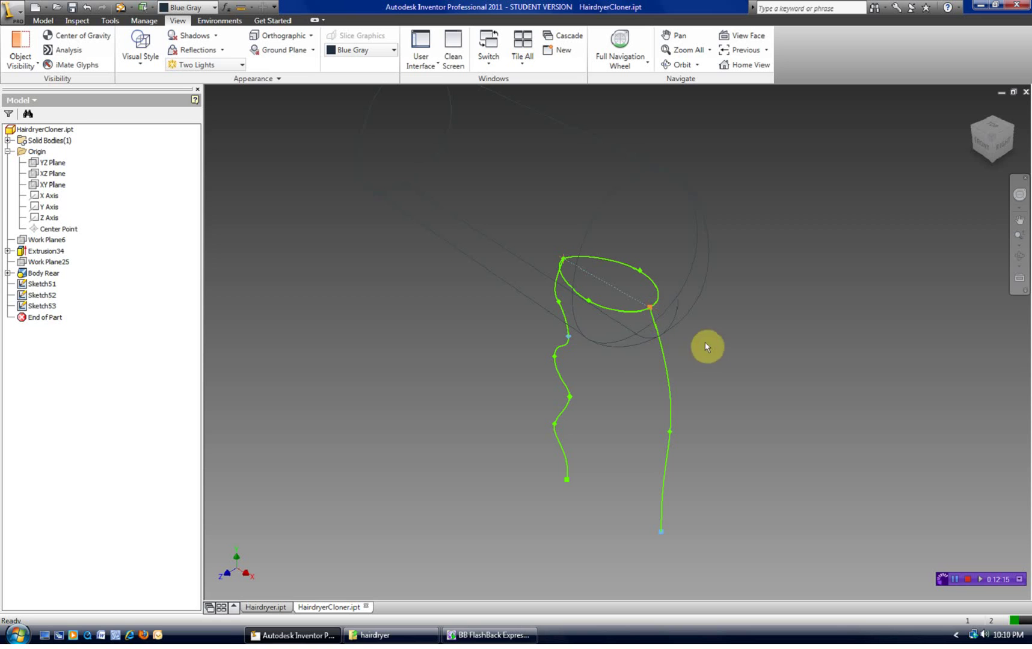
Set up a Path & Guide Rail sweep of the oval profile with the rear spline as path and the front spline as guide rail.
left_click(44, 22)
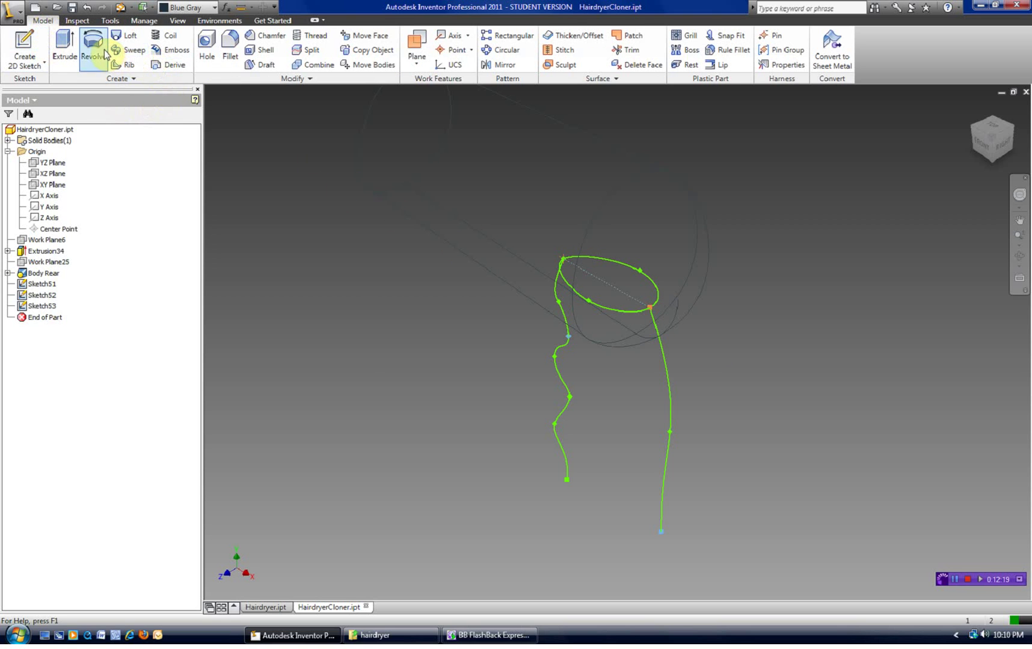
left_click(129, 54)
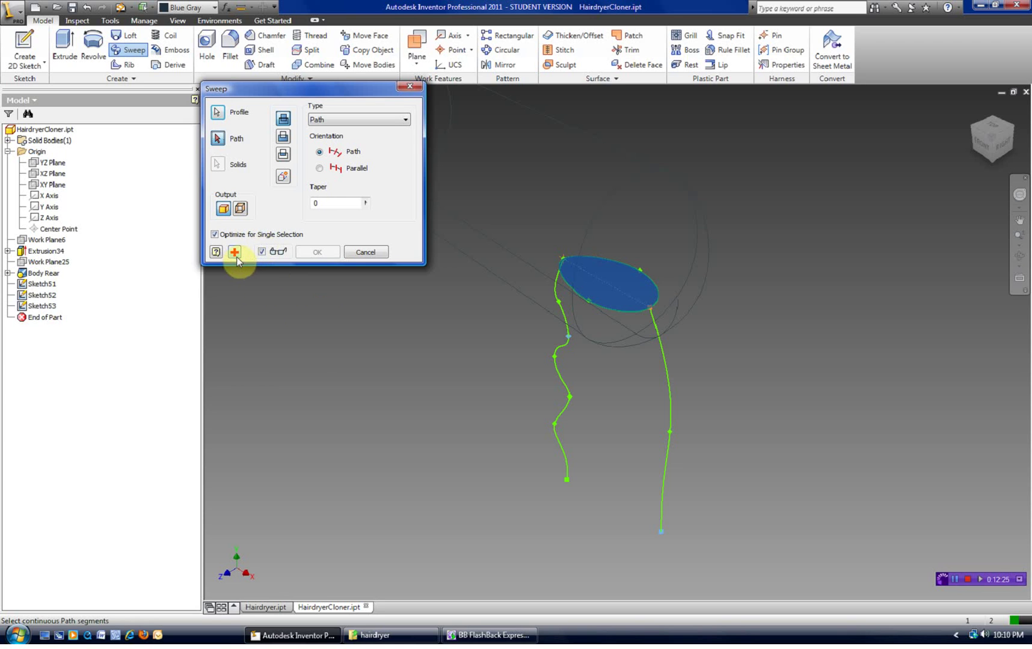
left_click(405, 122)
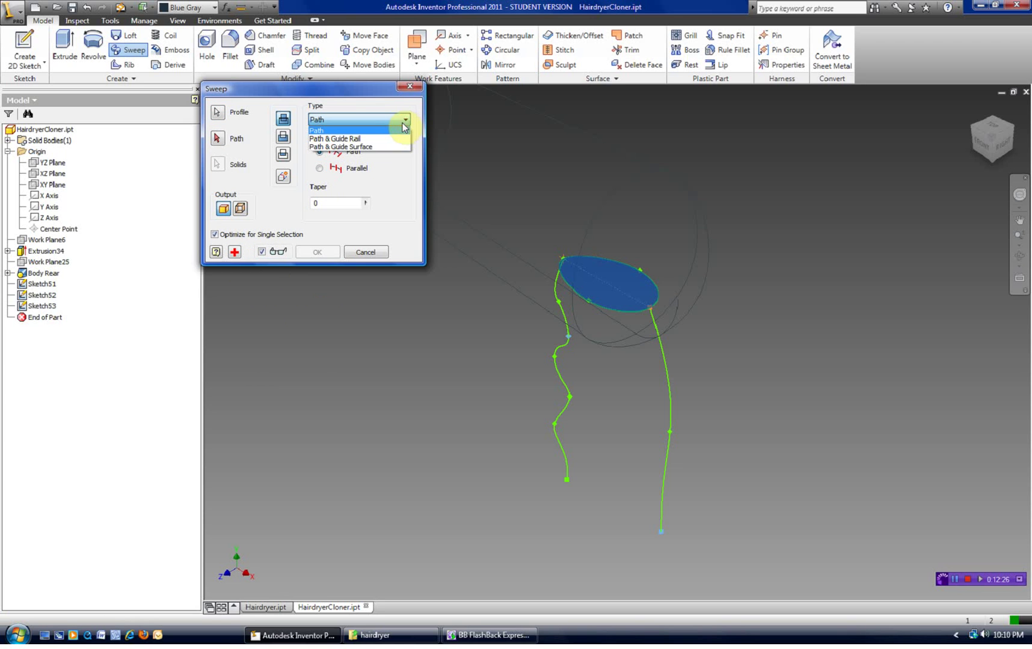
left_click(363, 140)
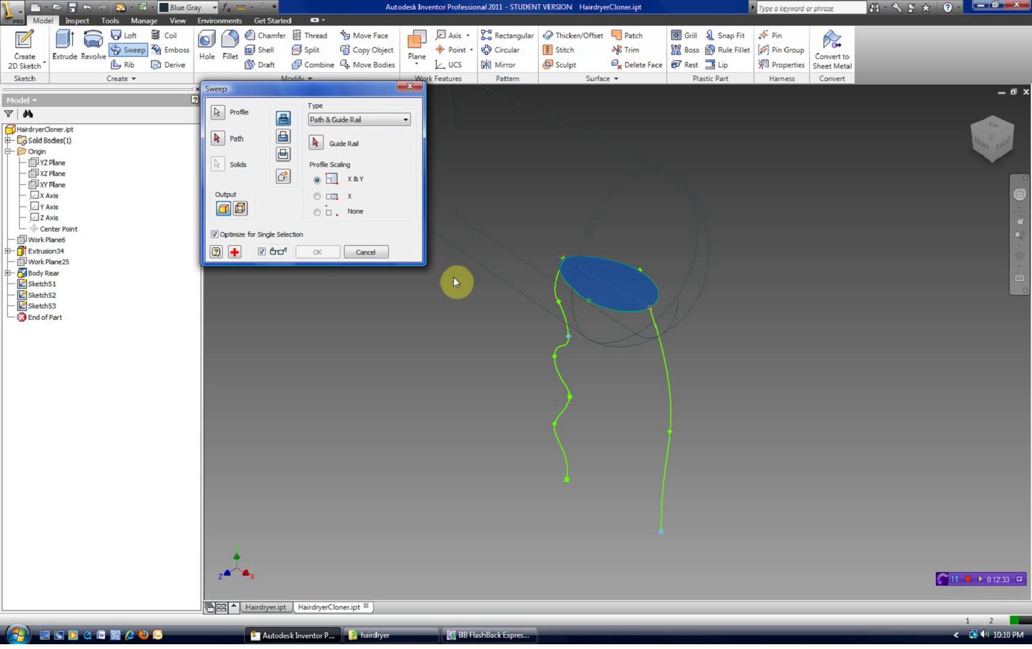
left_click(220, 142)
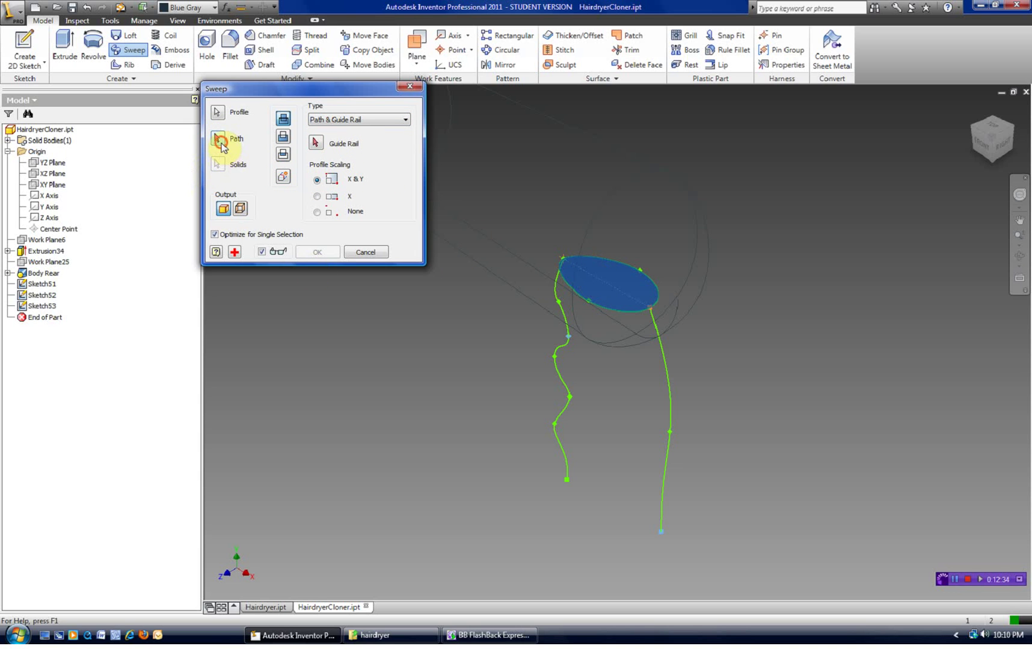
left_click(670, 404)
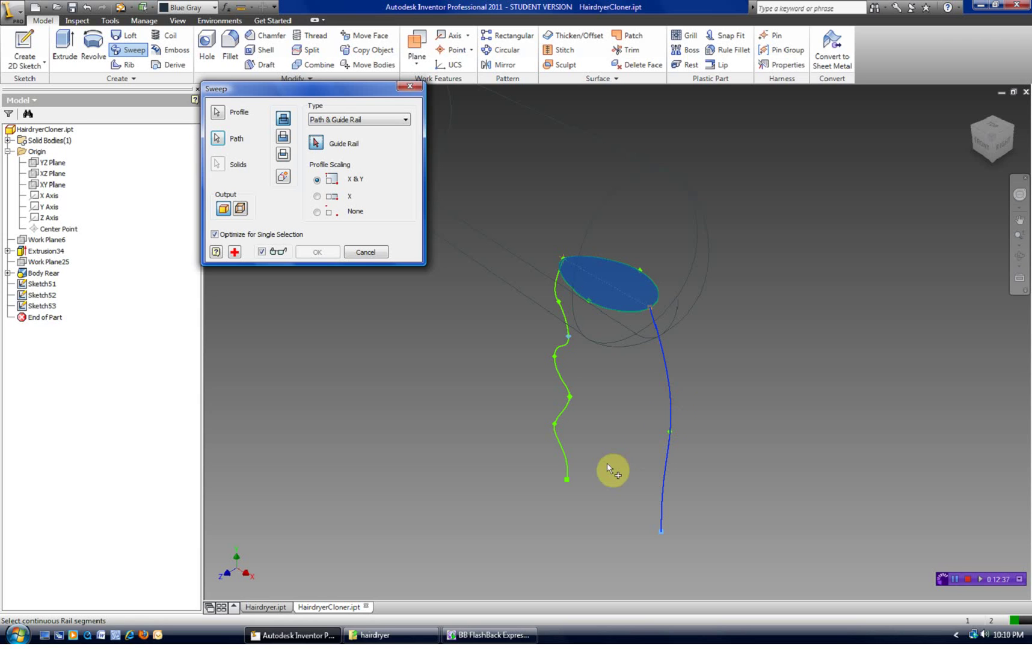
left_click(560, 377)
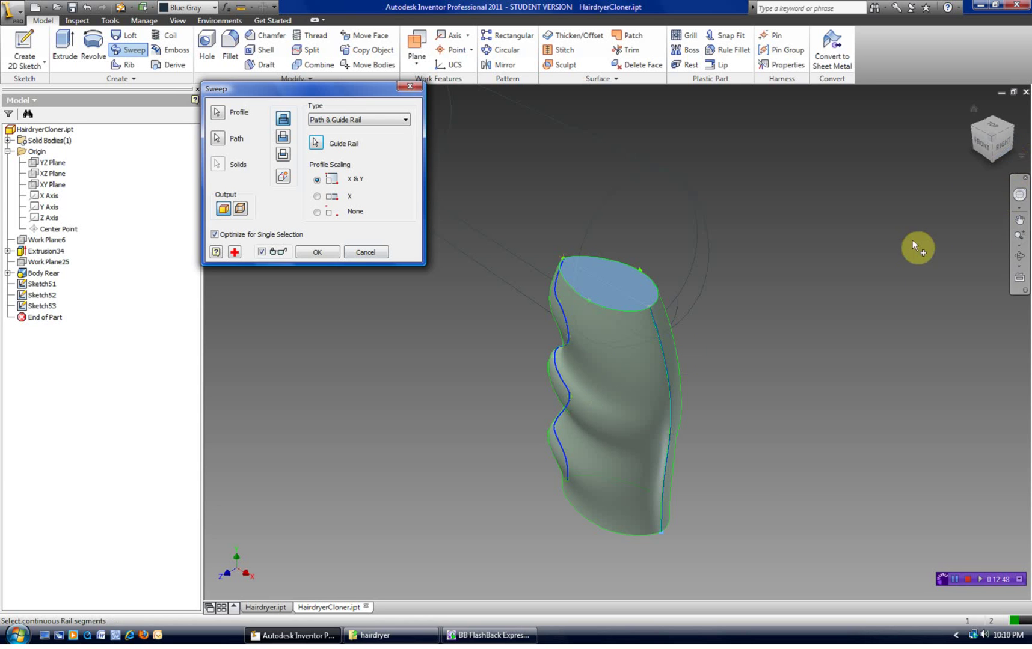
Check the handle sweep preview at an angle and in the front view, and create the sweep with X & Y profile scaling.
key("F4")
left_click_drag(686, 391, 928, 202)
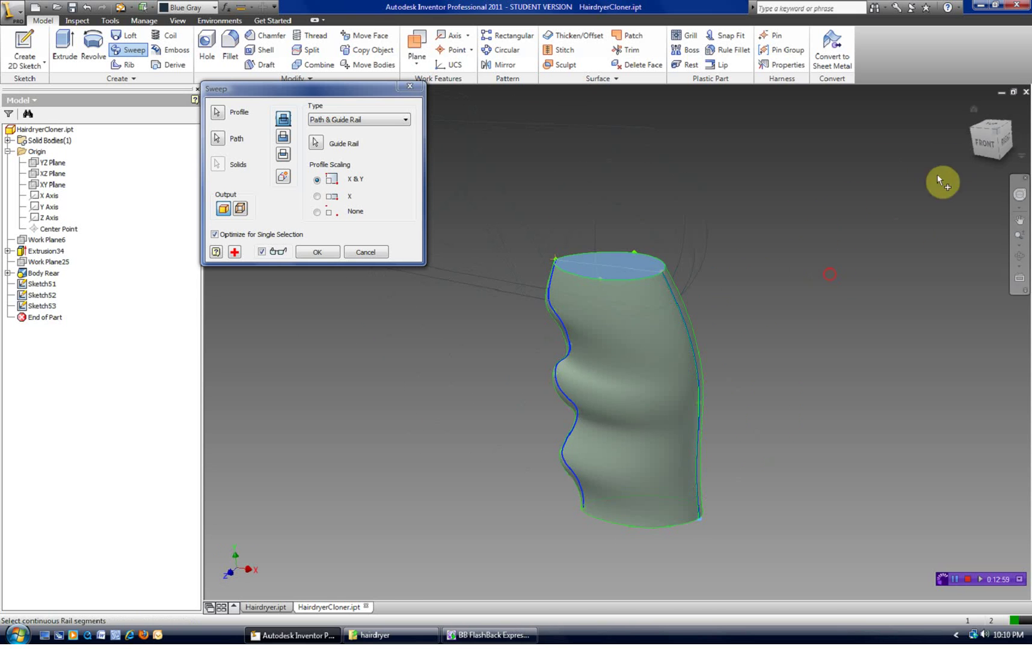
left_click(969, 109)
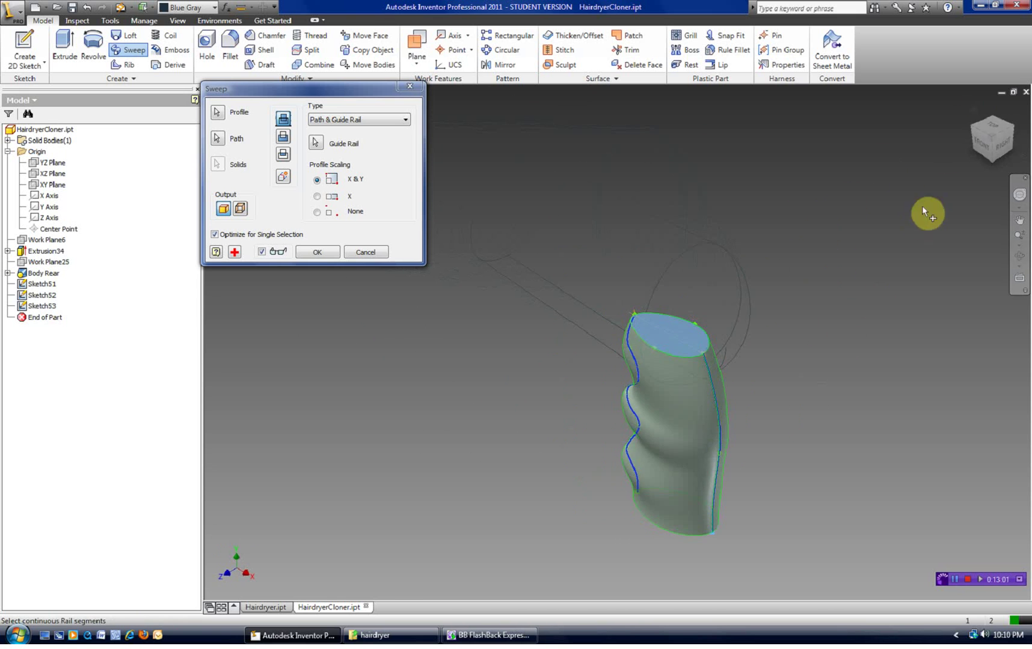
left_click(978, 140)
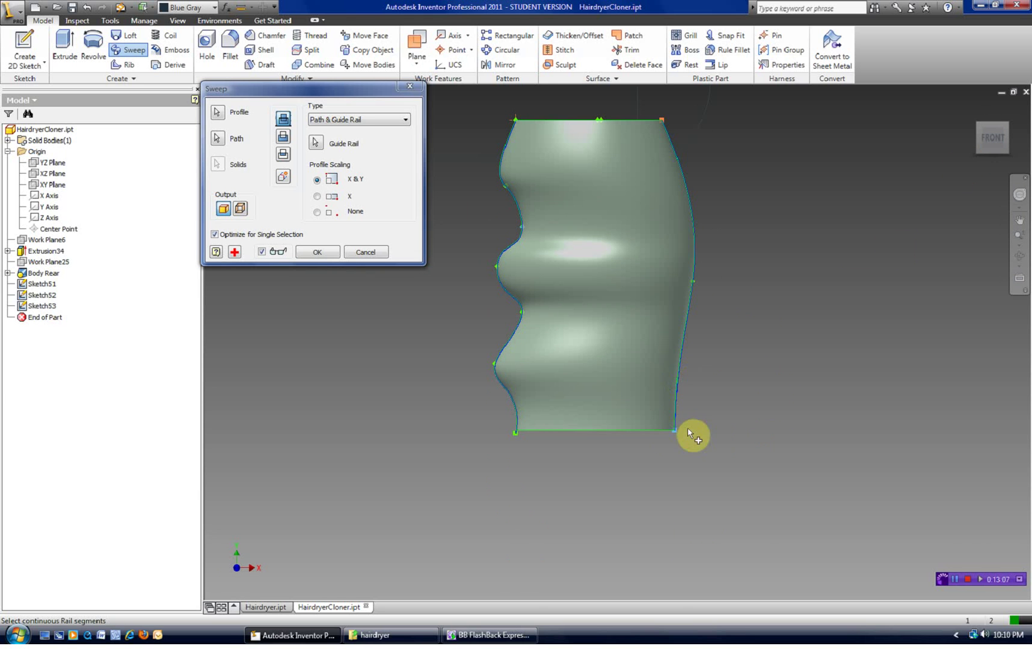
left_click(676, 429)
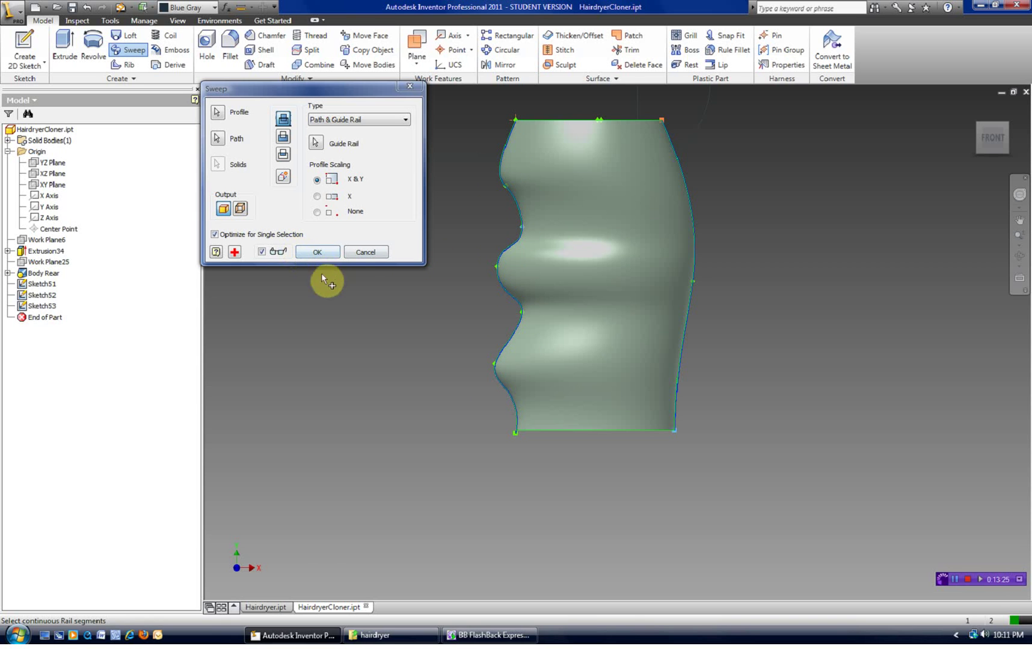
left_click(318, 252)
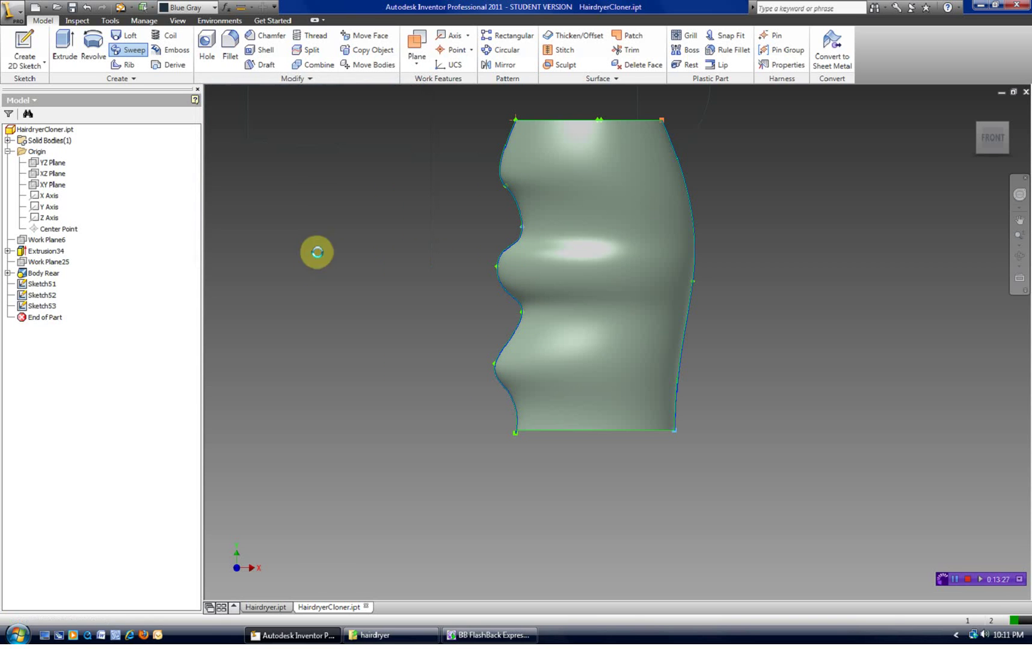
Show the part in the home view and set its visual style to Shaded, after trying Shaded with Edges.
left_click(974, 110)
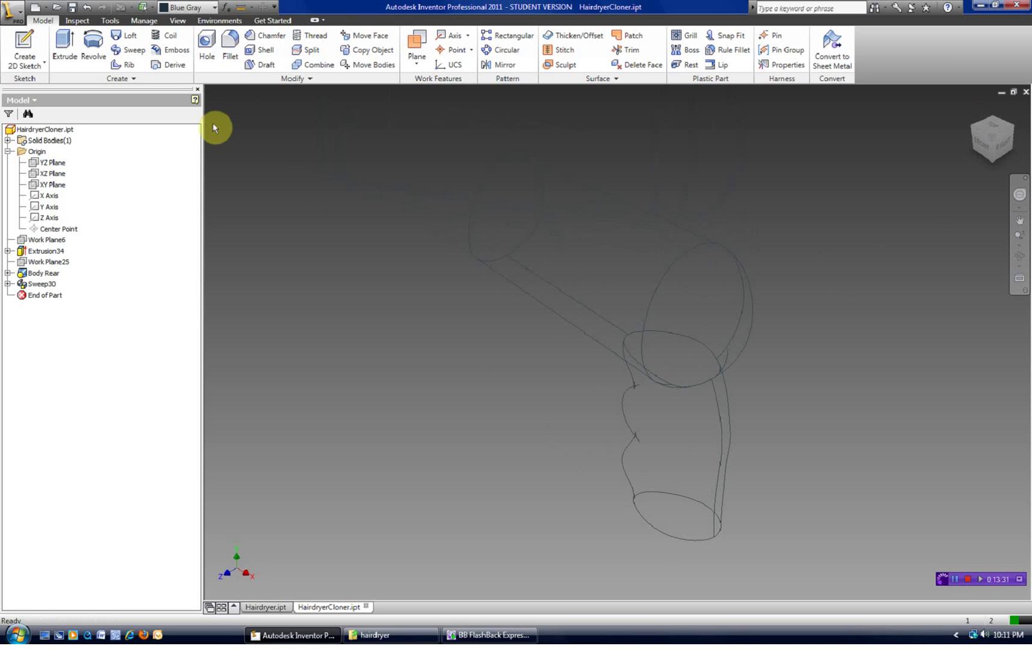
left_click(178, 22)
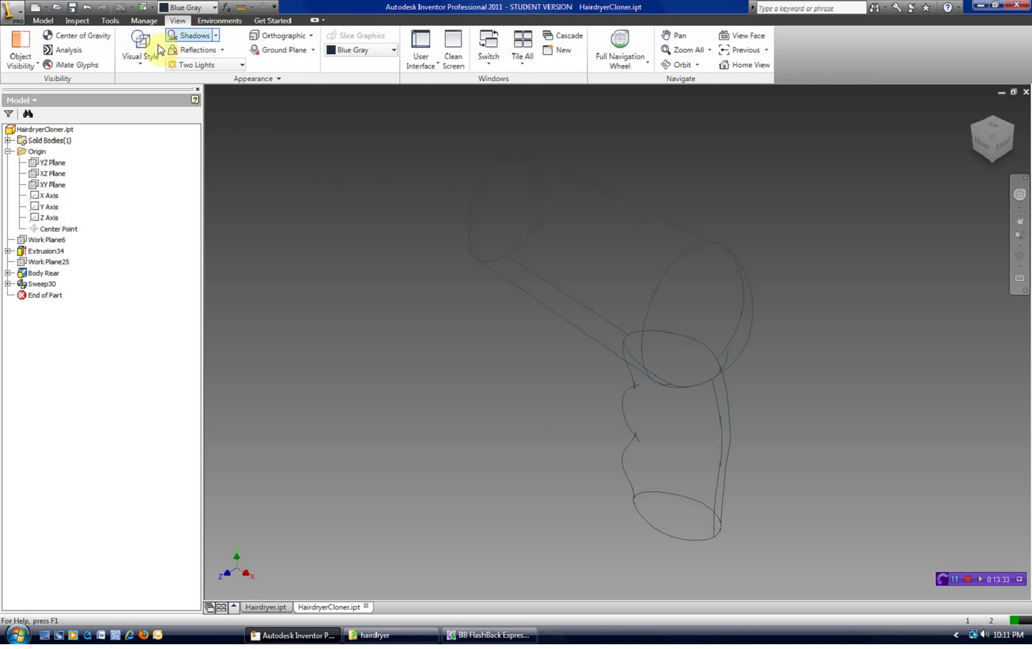
left_click(140, 60)
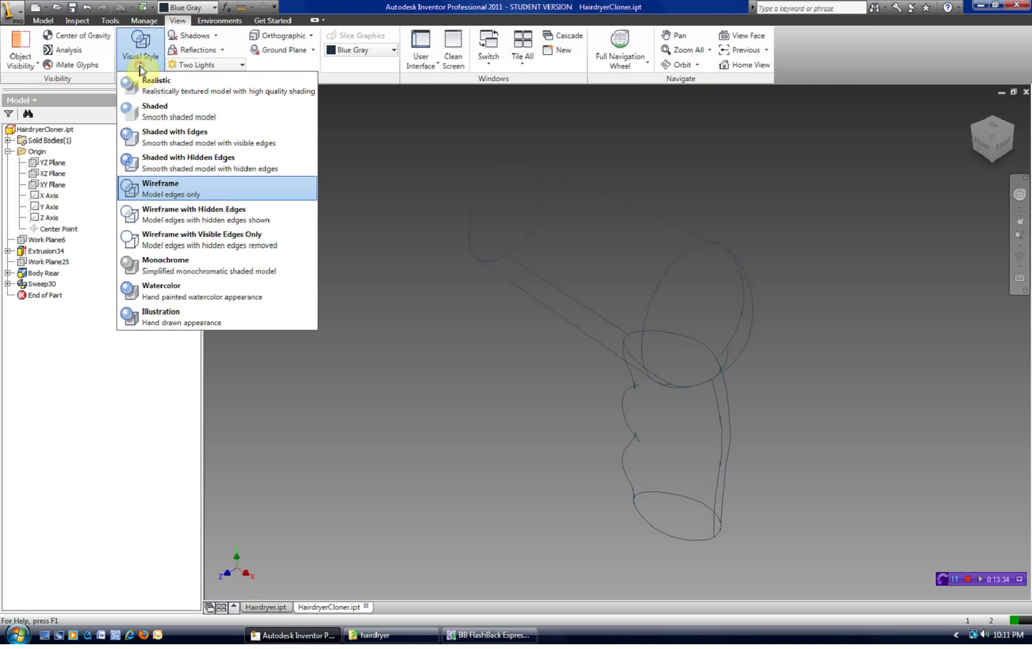
left_click(174, 142)
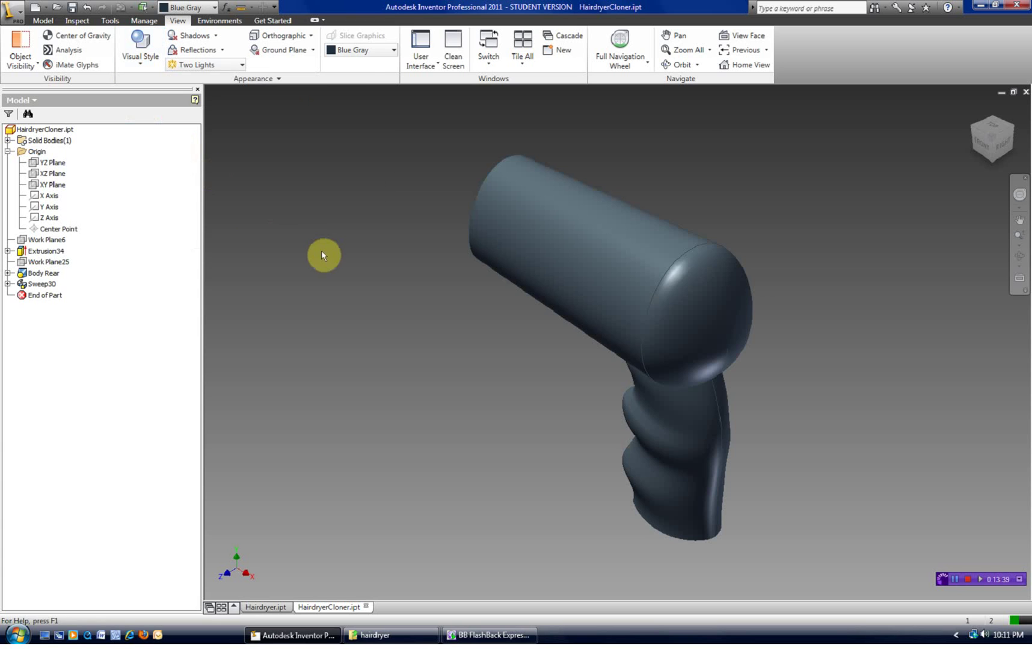
left_click(140, 49)
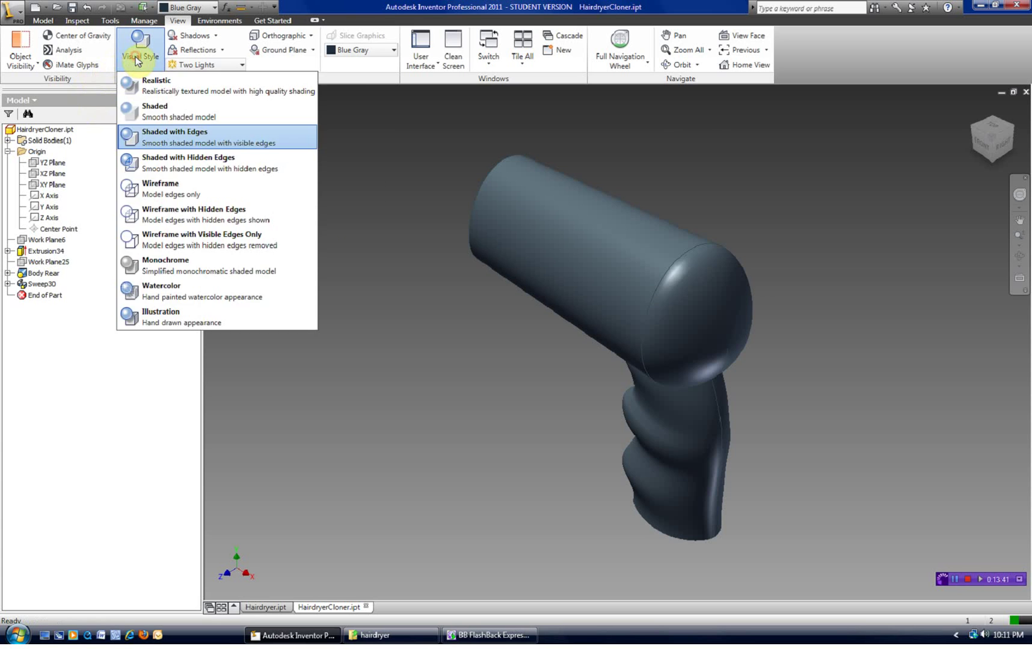
left_click(154, 118)
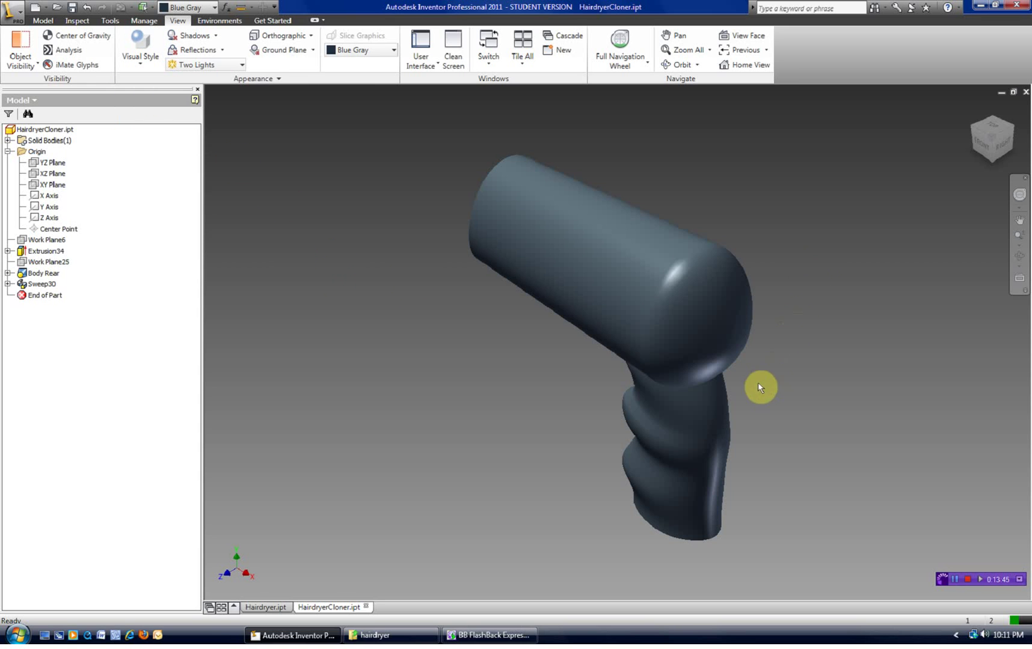
Examine the swept handle from the front and other angles, and compare it with the original handle in Hairdryer.ipt.
key("Page_Up")
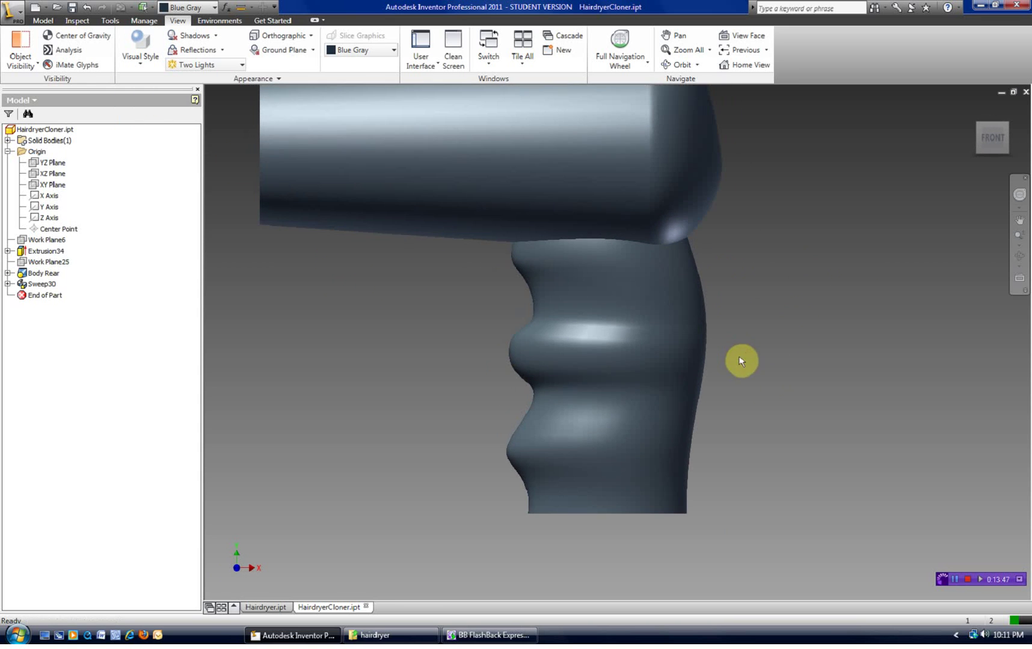
left_click(973, 111)
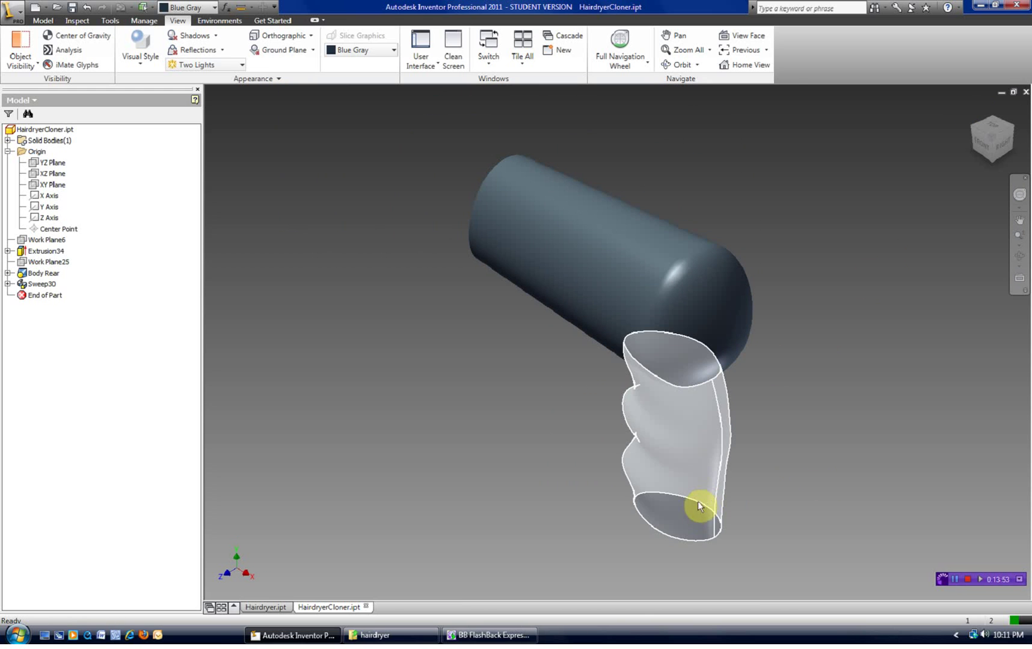
middle_click_drag(651, 522, 657, 488, "shift")
middle_click_drag(664, 426, 676, 444, "shift")
left_click(973, 115)
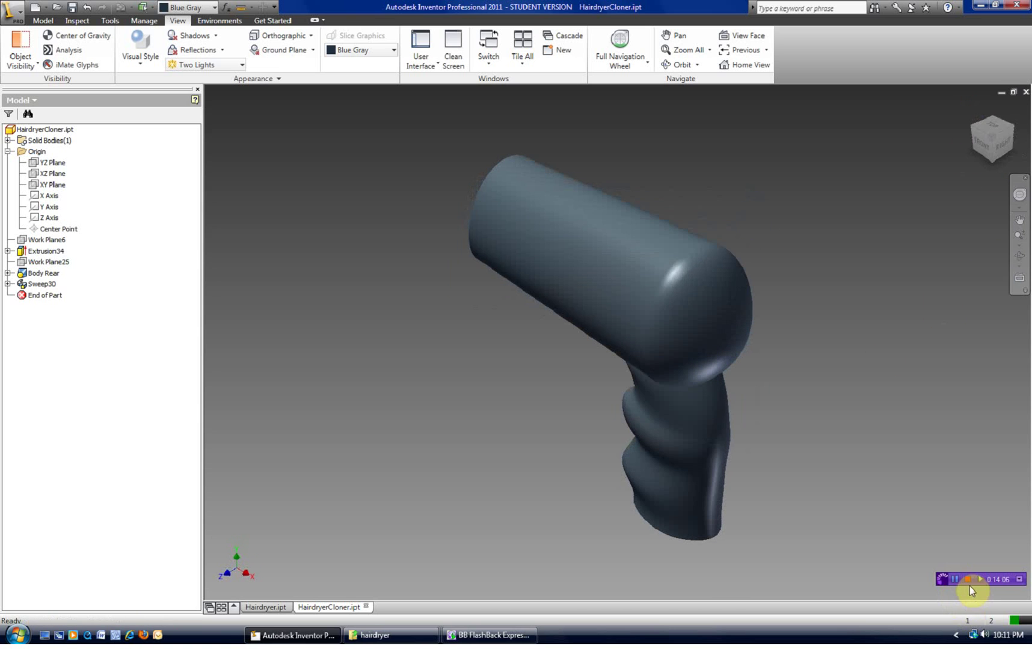
left_click(265, 608)
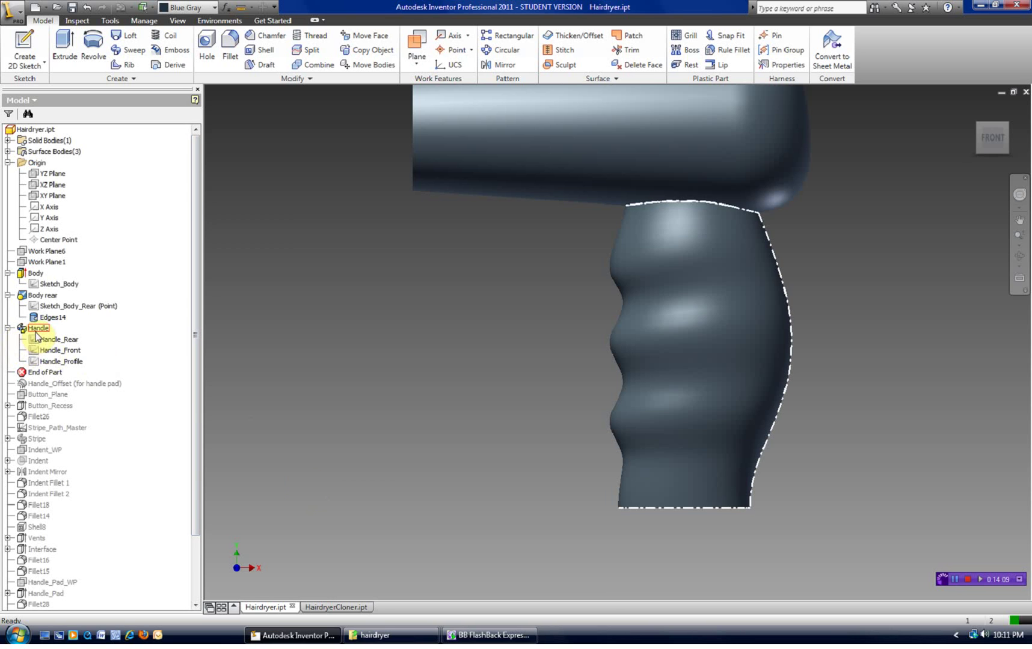